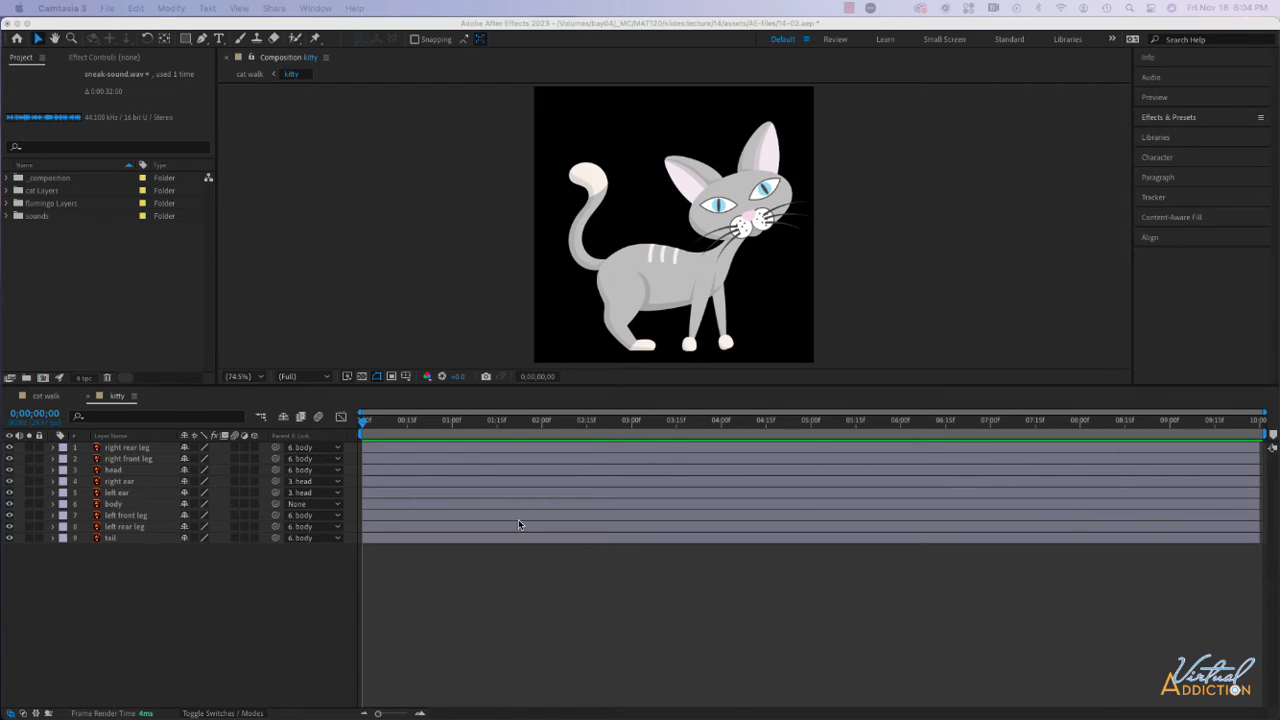
{"action": "left_click", "coordinate": [366, 424]}
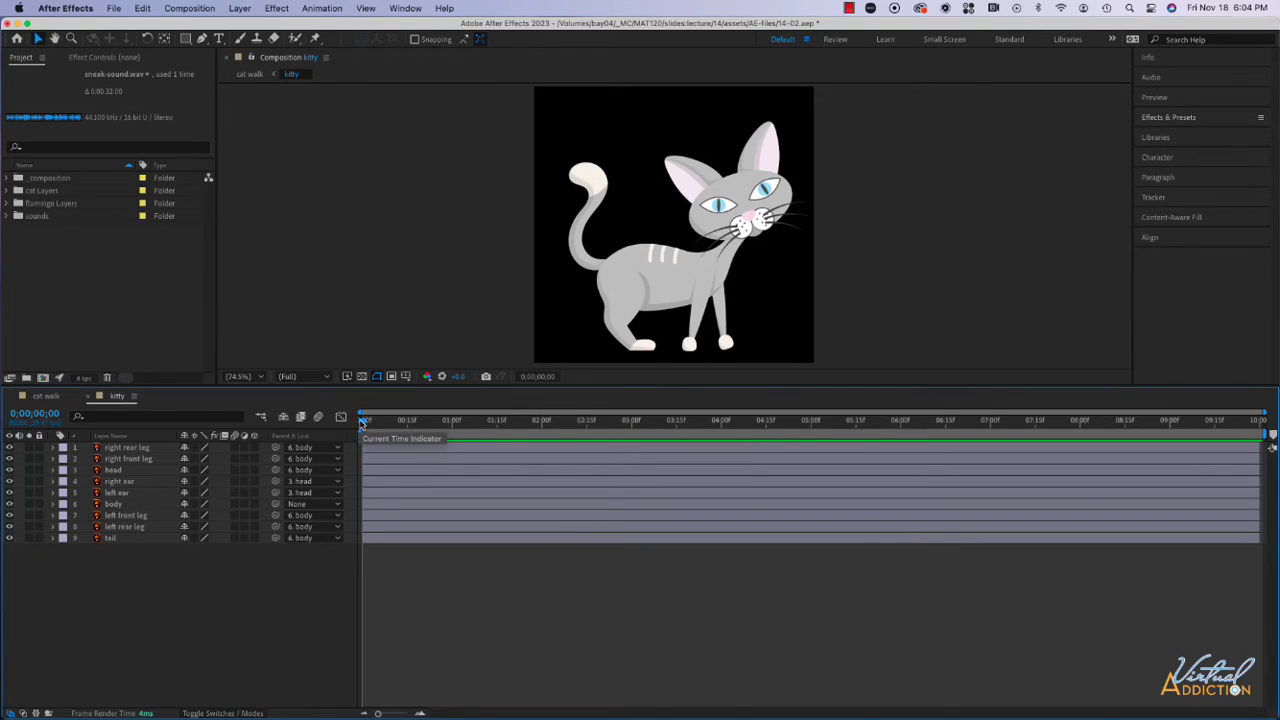
{"action": "mouse_move", "coordinate": [362, 422]}
{"action": "left_mouse_down"}
{"action": "mouse_move", "coordinate": [708, 423]}
{"action": "mouse_move", "coordinate": [349, 436]}
{"action": "left_mouse_up"}
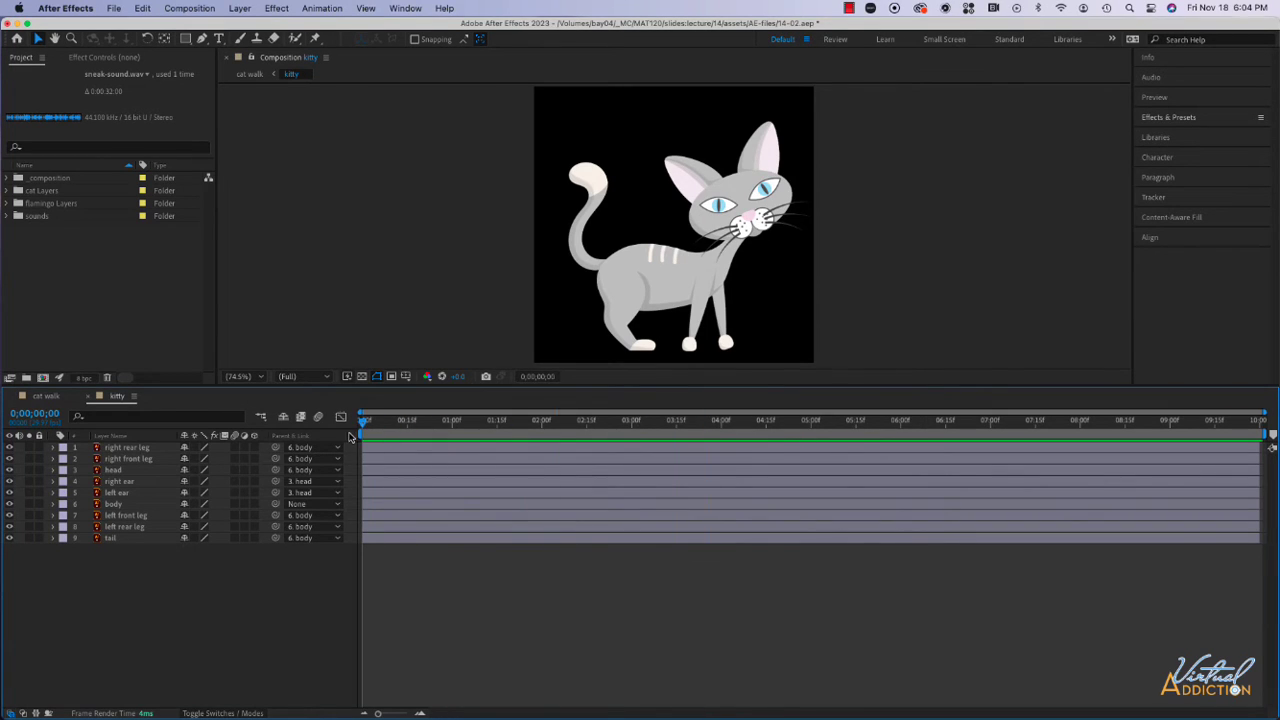
Hide every kitty layer except the tail, and show them again one at a time to examine the separate body parts
{"action": "left_click", "coordinate": [120, 450]}
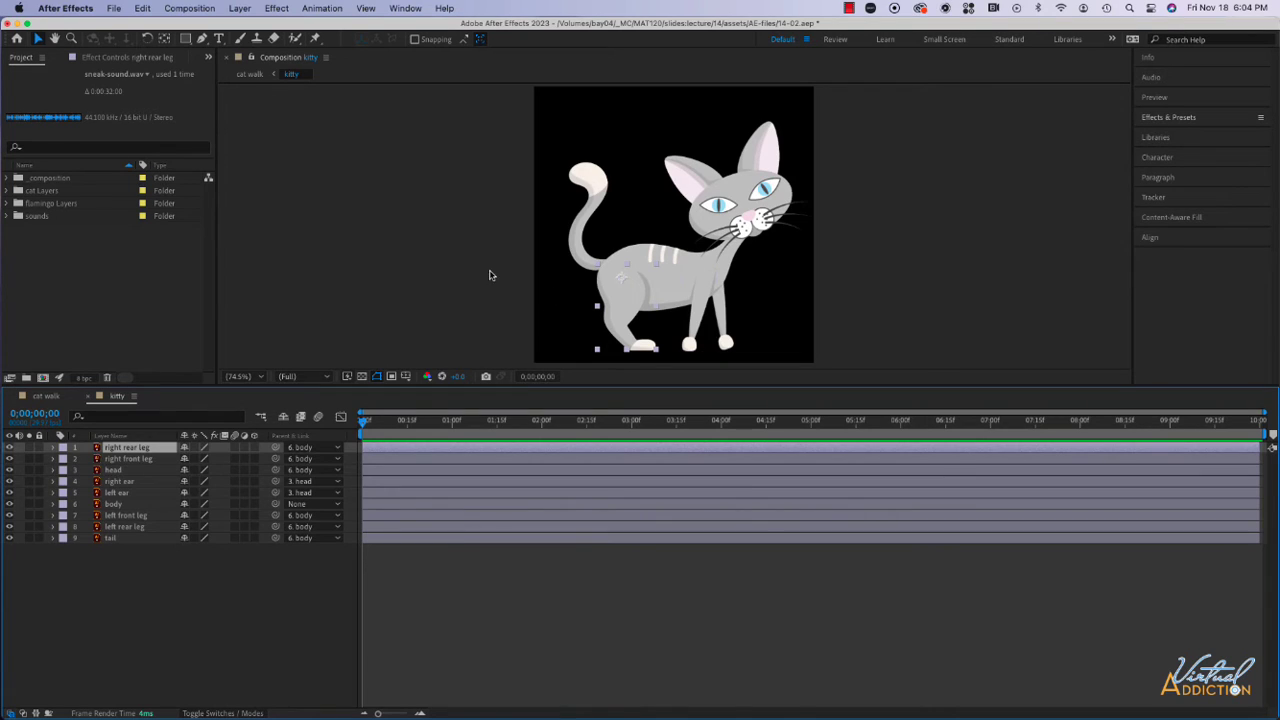
{"action": "left_click_drag", "start_coordinate": [9, 448], "coordinate": [6, 527]}
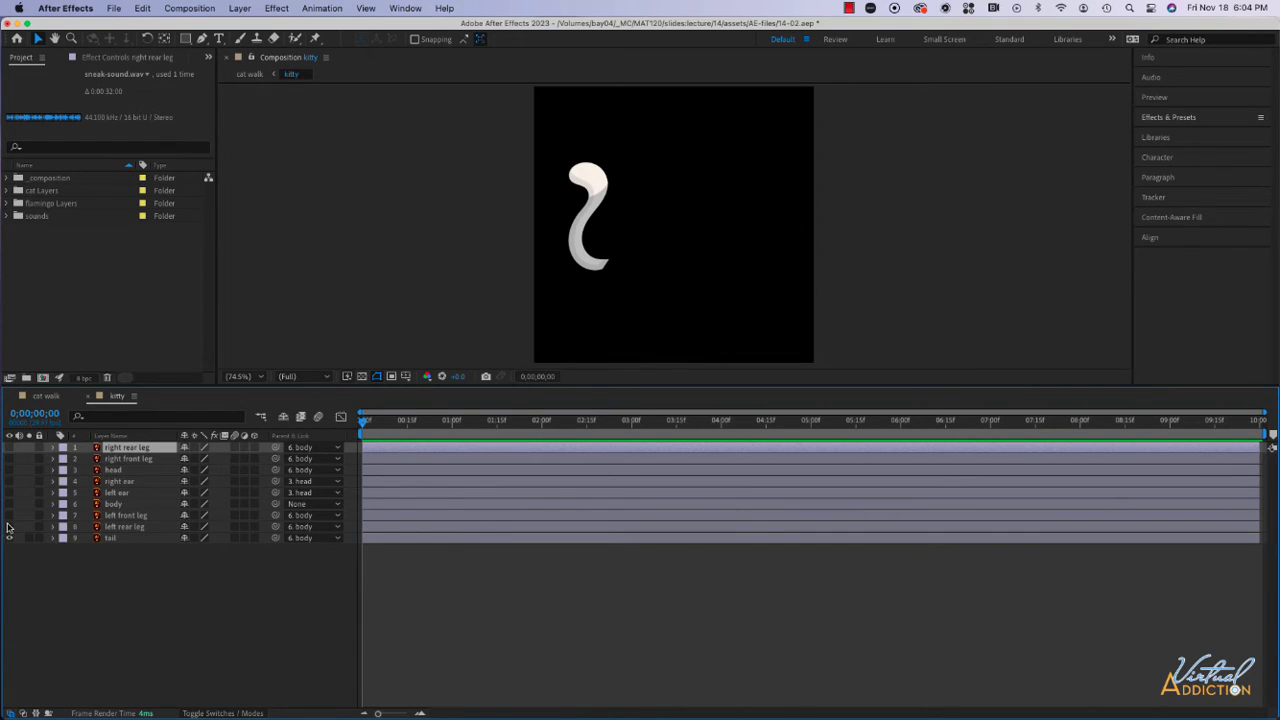
{"action": "left_click", "coordinate": [8, 527]}
{"action": "left_click", "coordinate": [9, 515]}
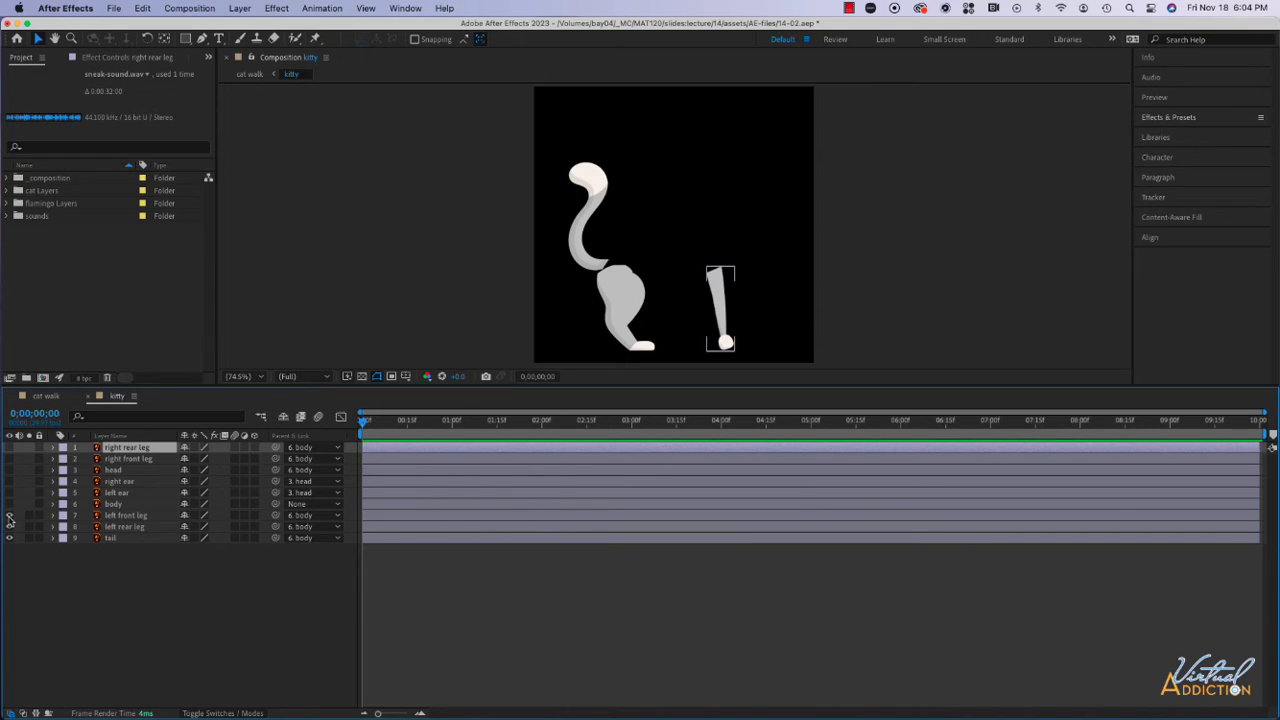
{"action": "left_click", "coordinate": [10, 504]}
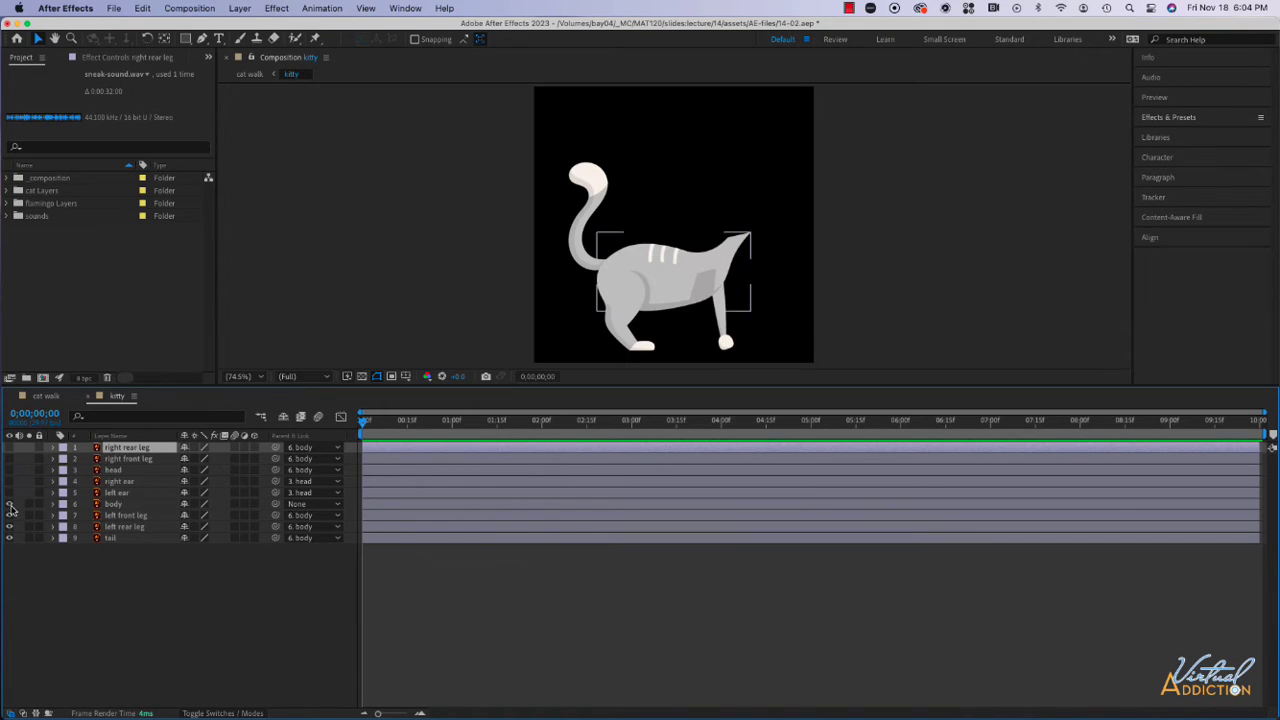
{"action": "left_click", "coordinate": [9, 493]}
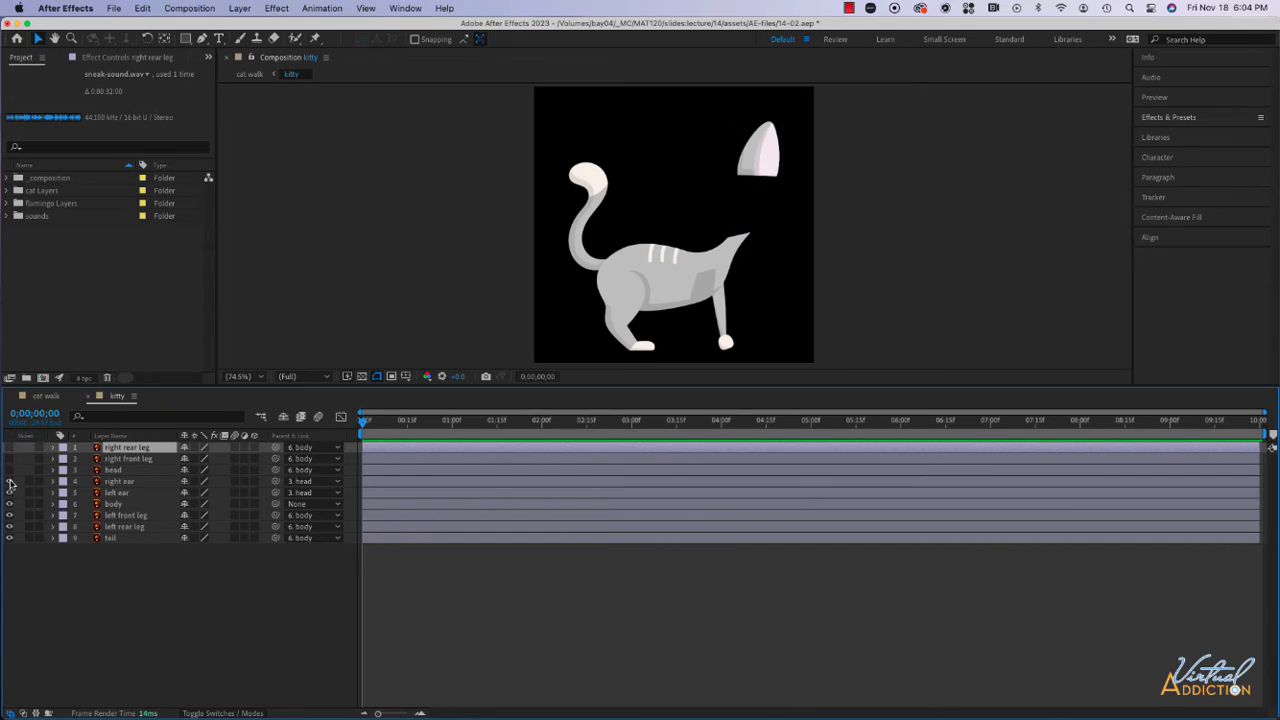
{"action": "left_click", "coordinate": [9, 482]}
{"action": "left_click", "coordinate": [9, 470]}
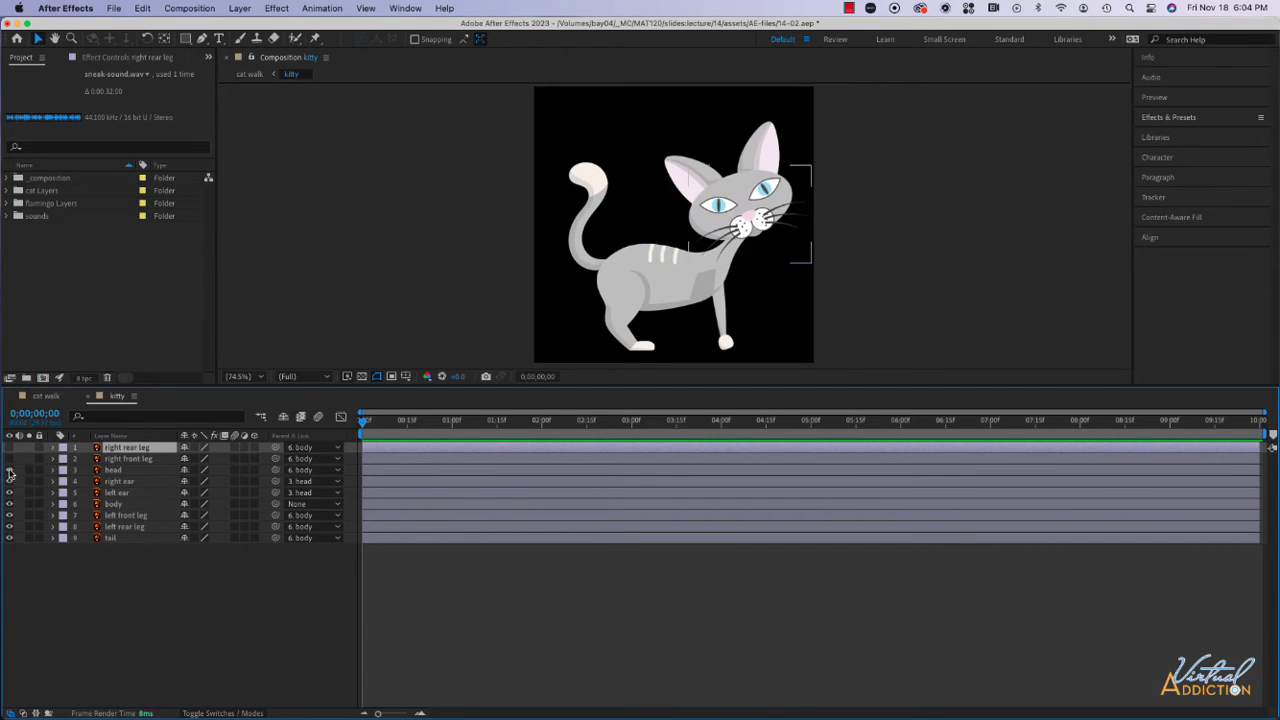
{"action": "left_click", "coordinate": [9, 459]}
{"action": "left_click", "coordinate": [9, 447]}
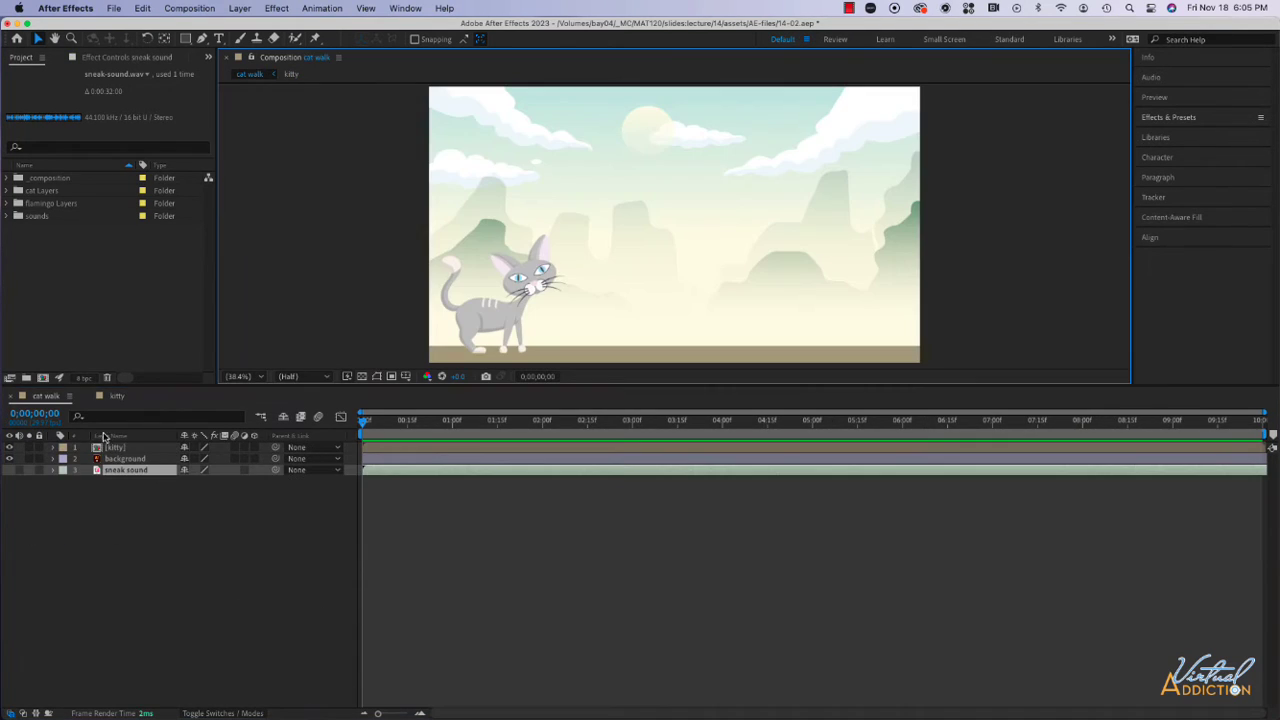
Examine the cat walk composition at its first frame and the layers of its nested kitty composition
{"action": "left_click", "coordinate": [164, 542]}
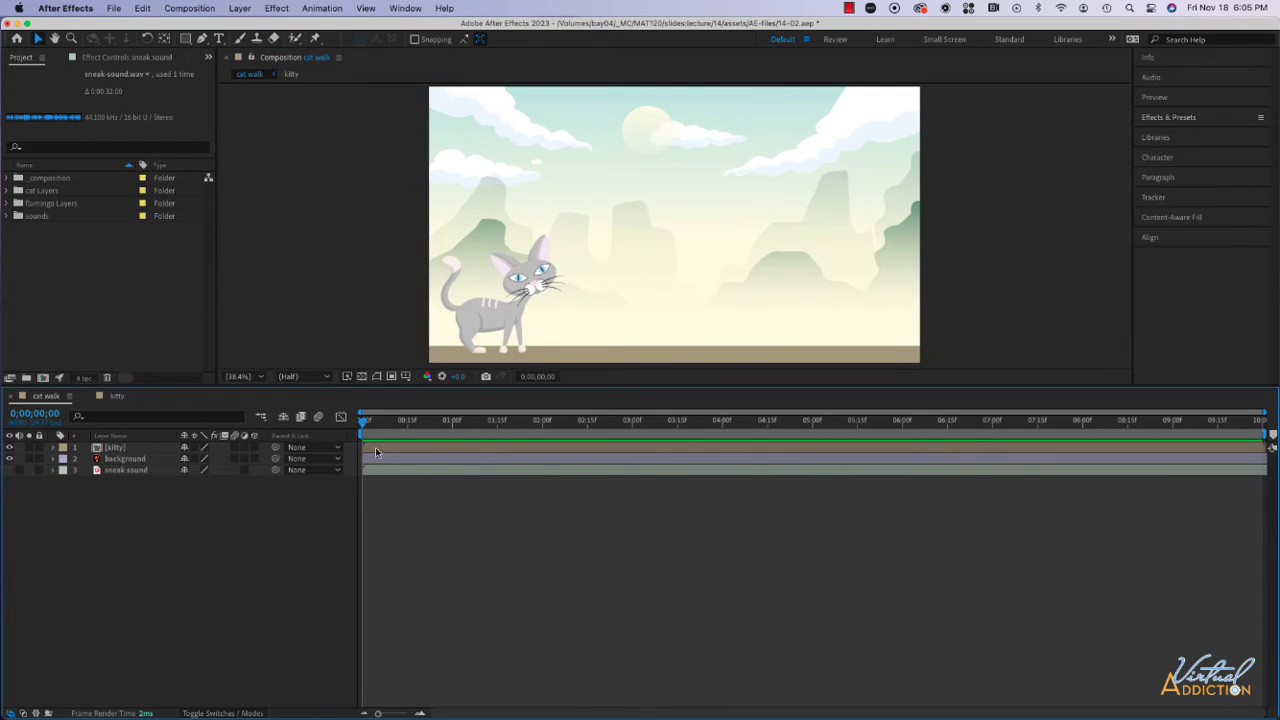
{"action": "mouse_move", "coordinate": [365, 423]}
{"action": "left_mouse_down"}
{"action": "mouse_move", "coordinate": [573, 422]}
{"action": "mouse_move", "coordinate": [343, 432]}
{"action": "left_mouse_up"}
{"action": "left_click", "coordinate": [118, 397]}
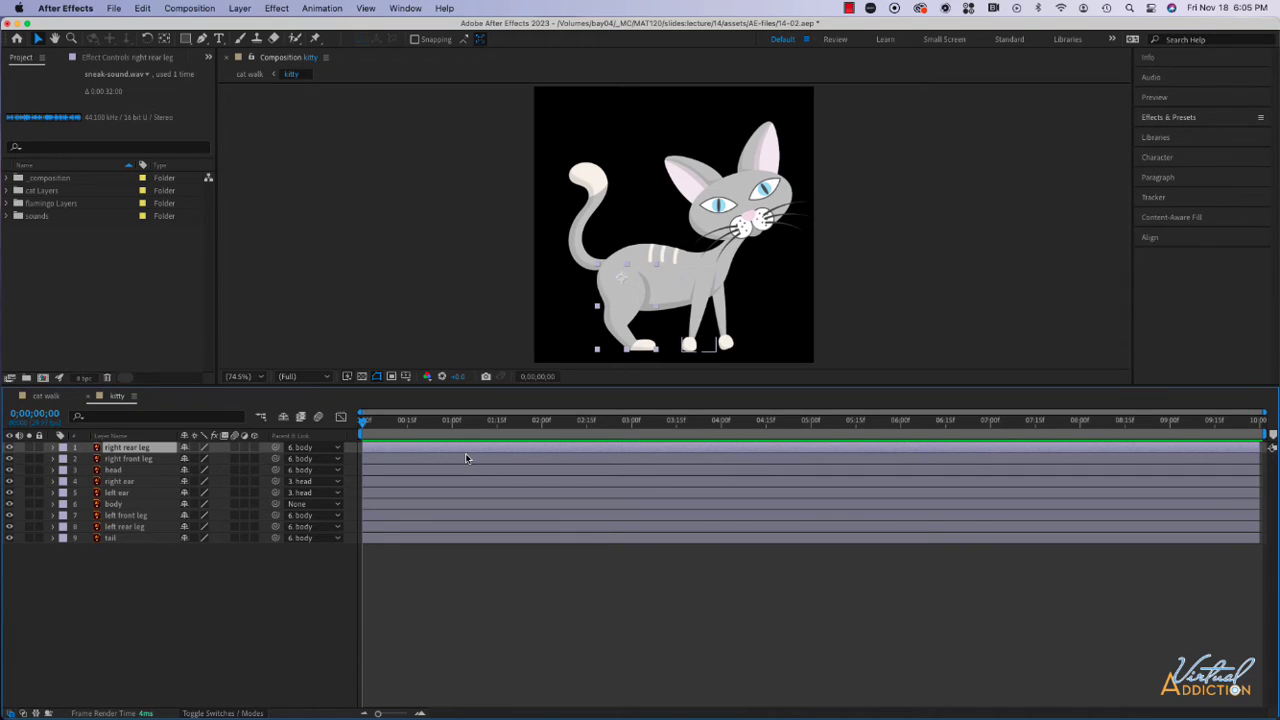
Turn on the sneak sound layer's audio in the cat walk composition and display its waveform
{"action": "left_click", "coordinate": [42, 397]}
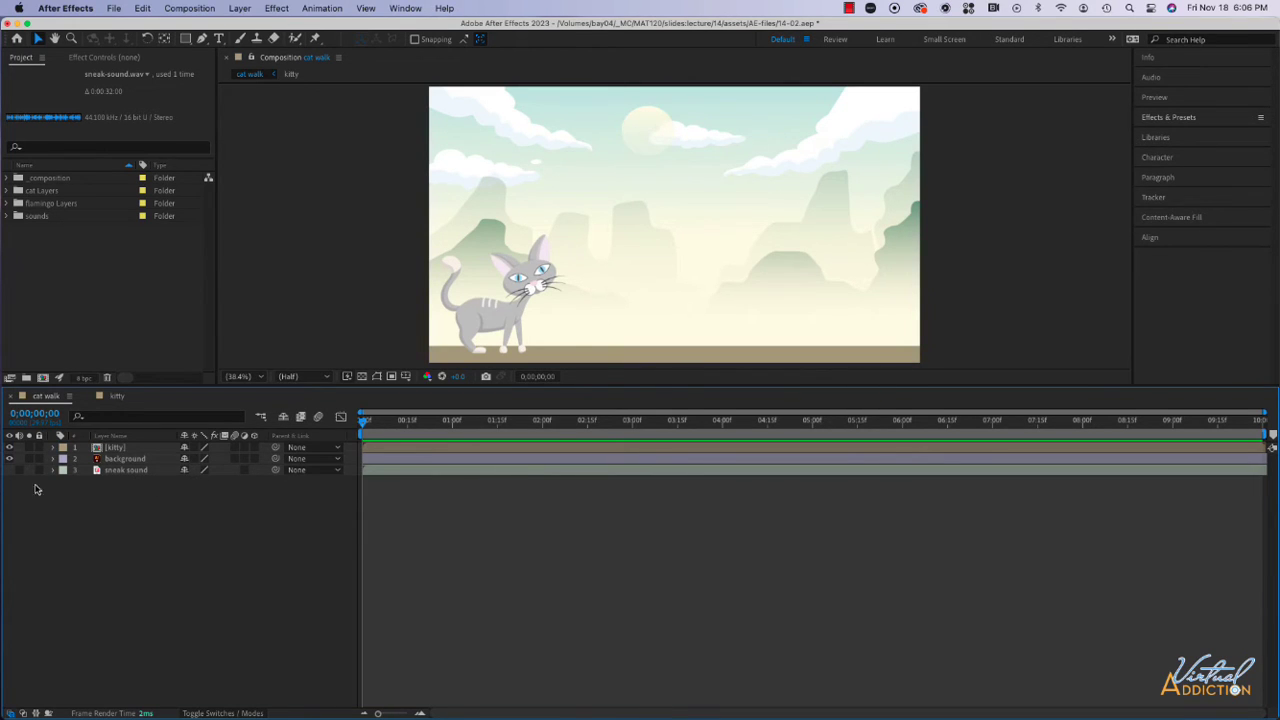
{"action": "left_click", "coordinate": [130, 471]}
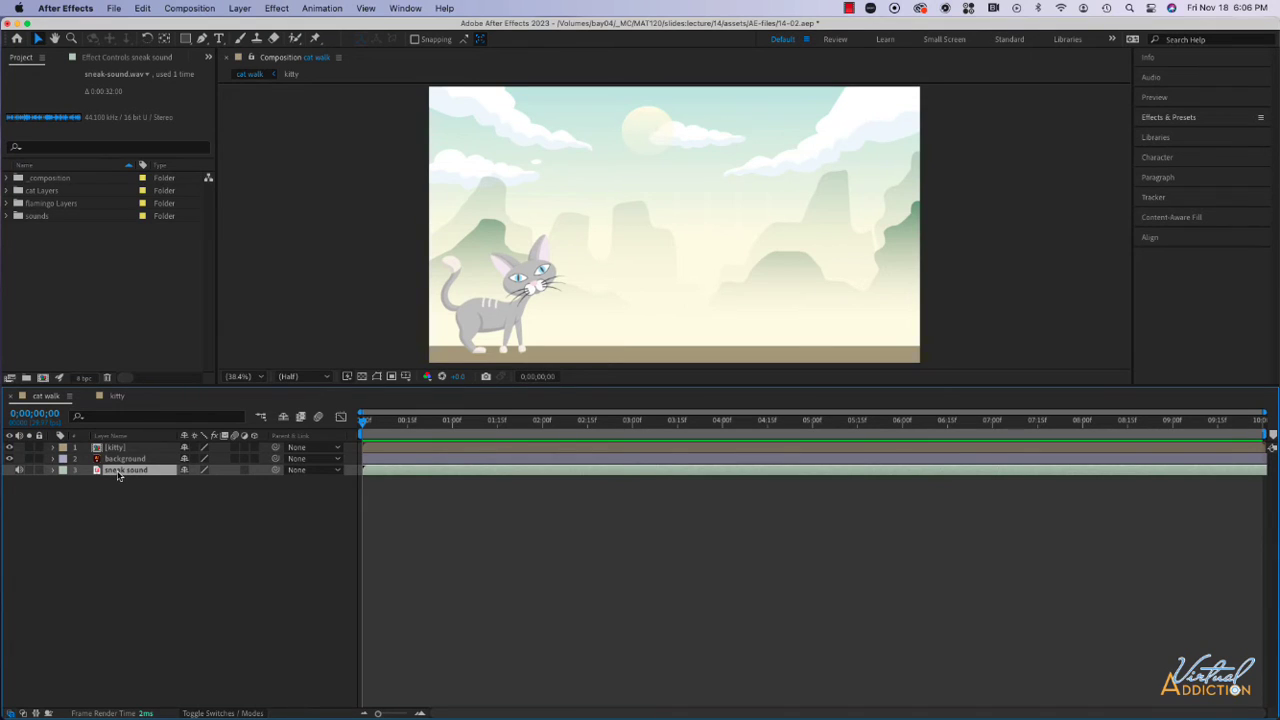
{"action": "key", "text": "l"}
{"action": "key", "text": "l"}
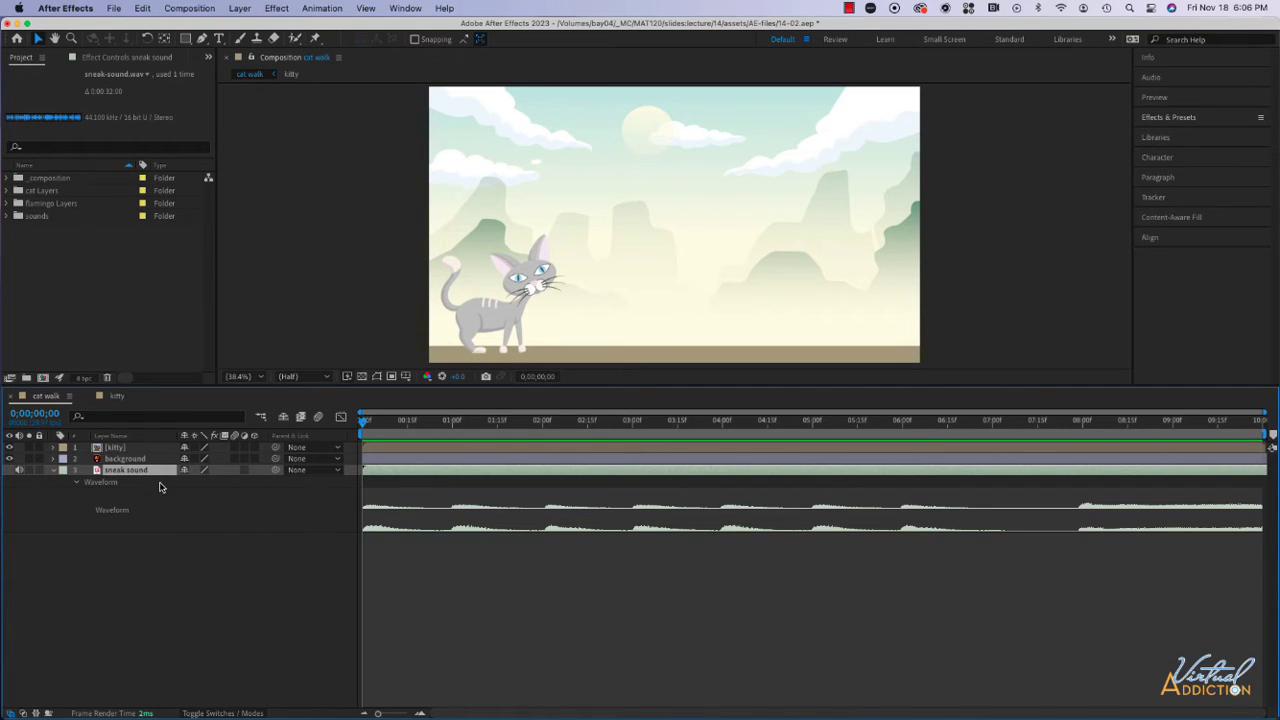
Switch to the Essential Graphics workspace with the kitty composition open and name its template "kity walk properties"
{"action": "left_click", "coordinate": [117, 396]}
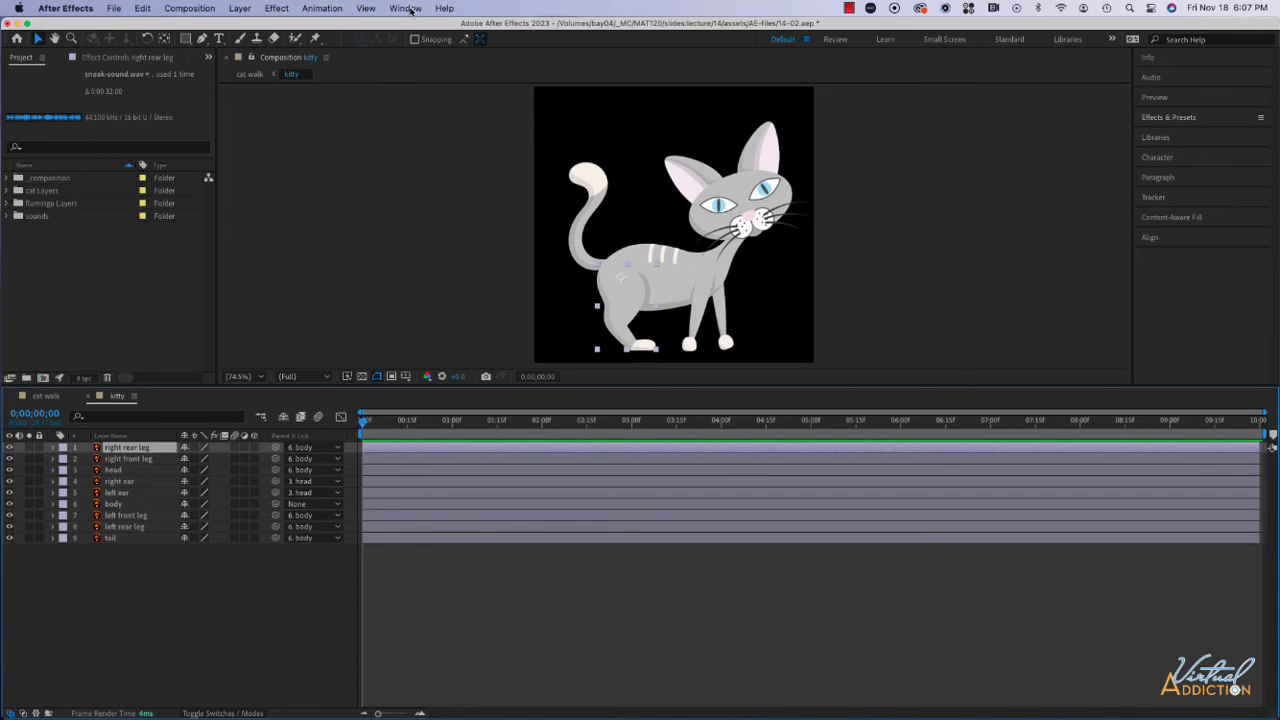
{"action": "left_click", "coordinate": [406, 9]}
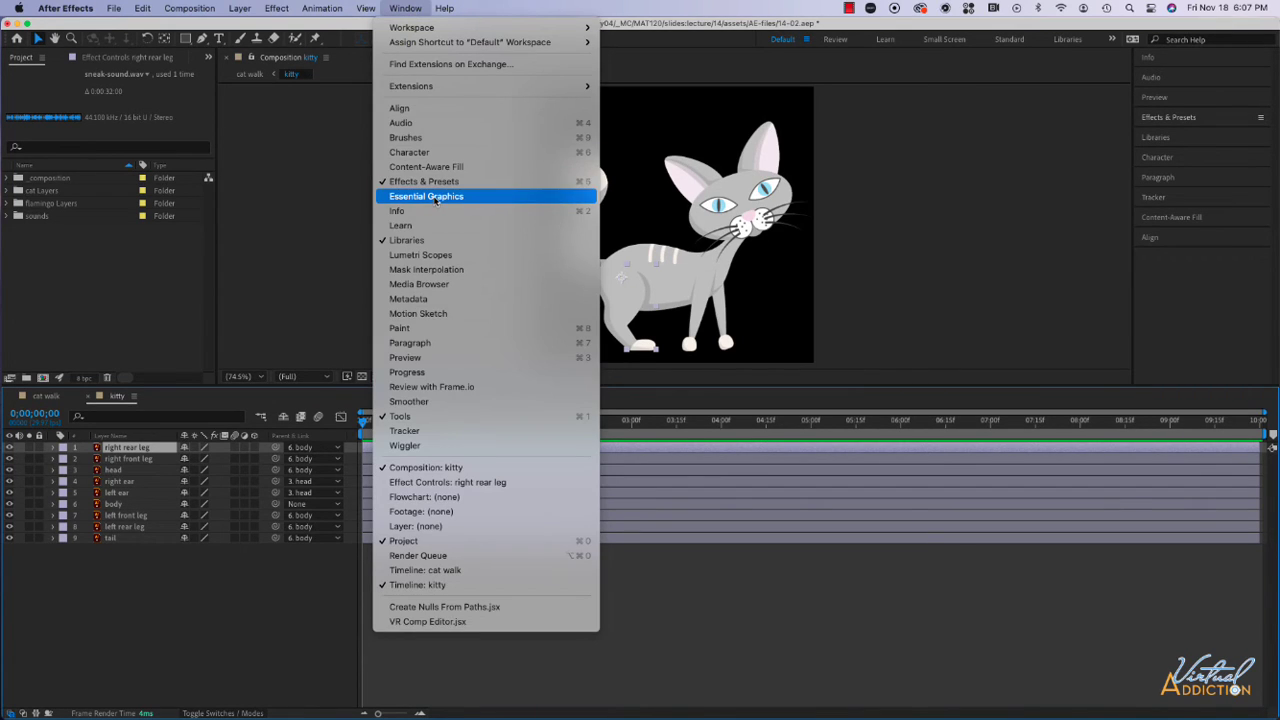
{"action": "left_click", "coordinate": [957, 161]}
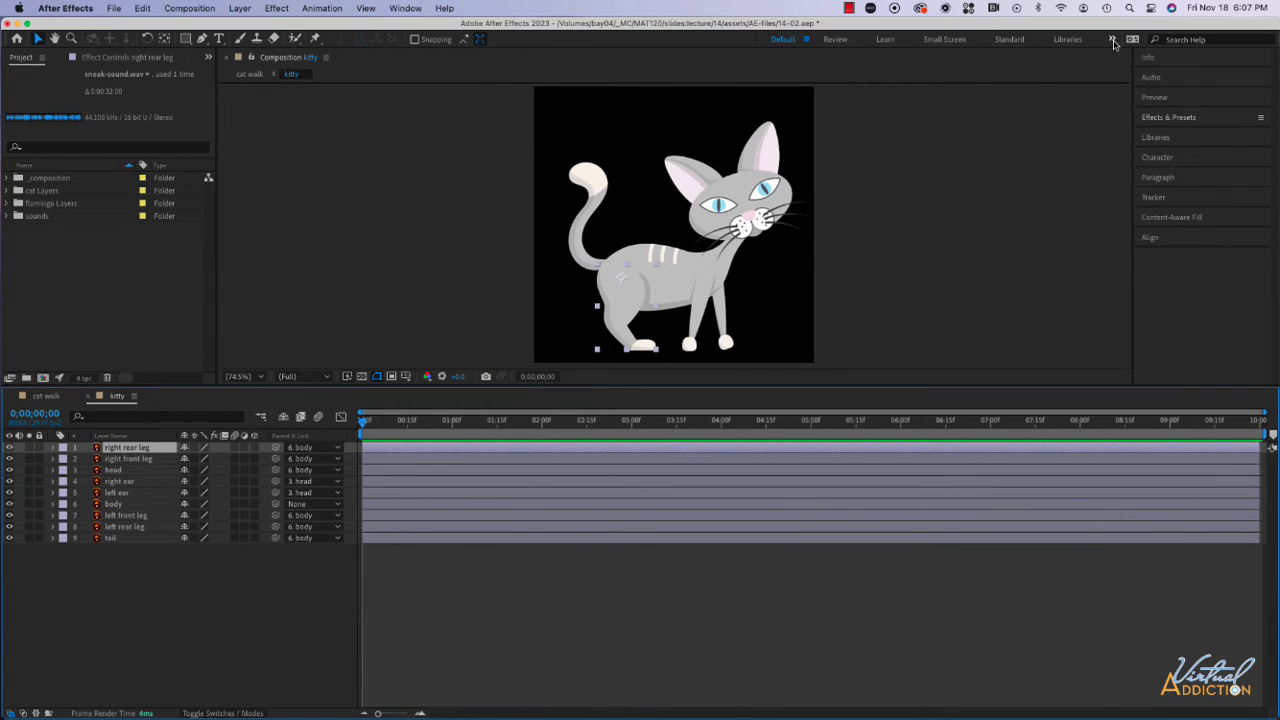
{"action": "left_click", "coordinate": [1113, 41]}
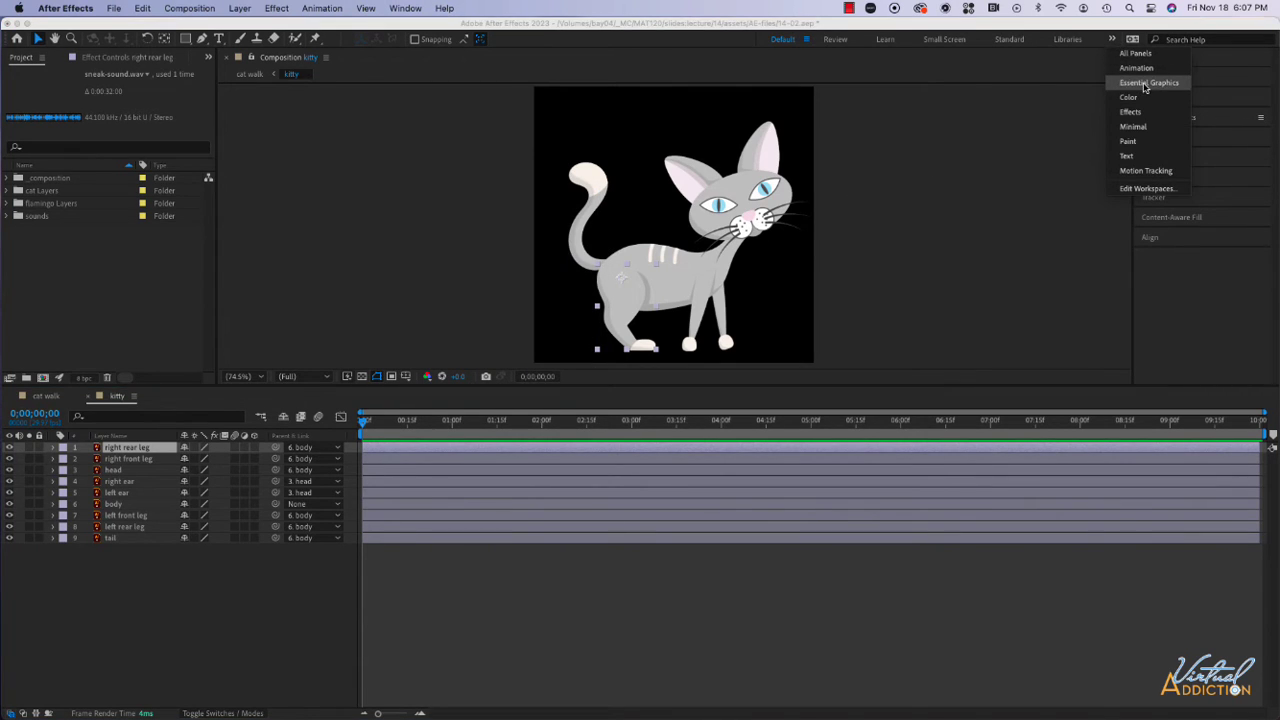
{"action": "left_click", "coordinate": [1145, 84]}
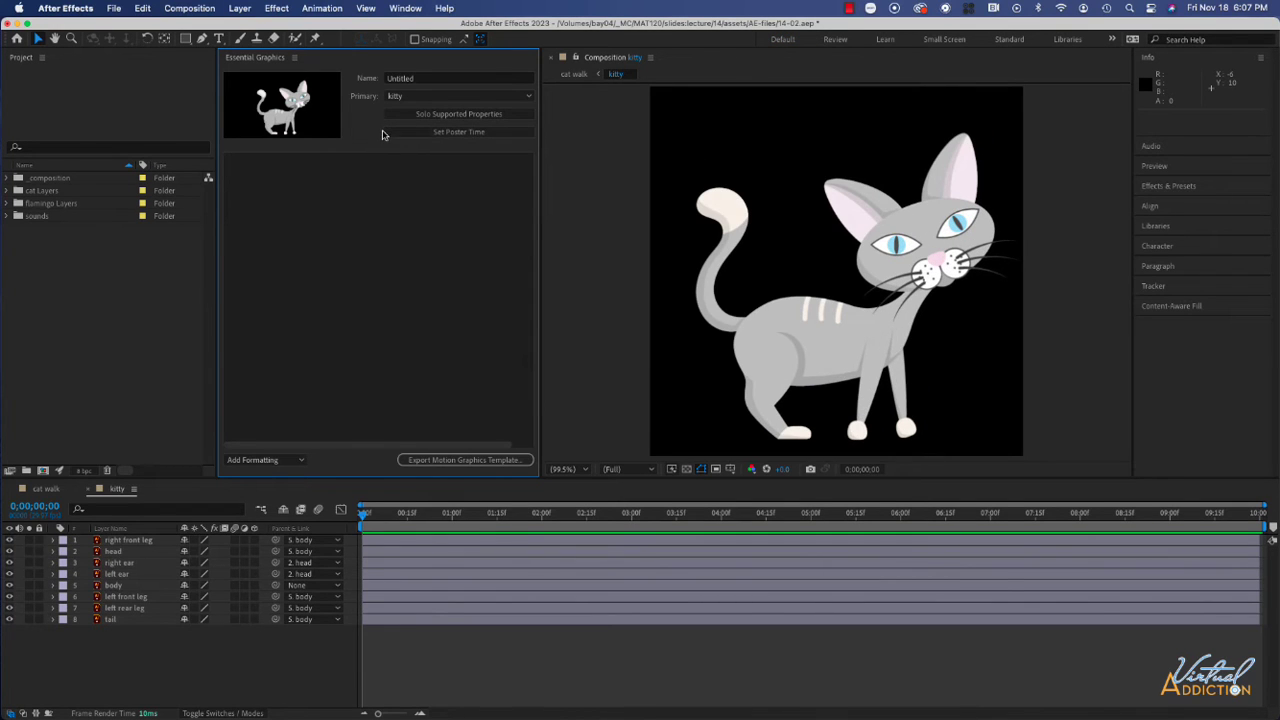
{"action": "left_click", "coordinate": [414, 80]}
{"action": "type", "text": "kitty walk properties"}
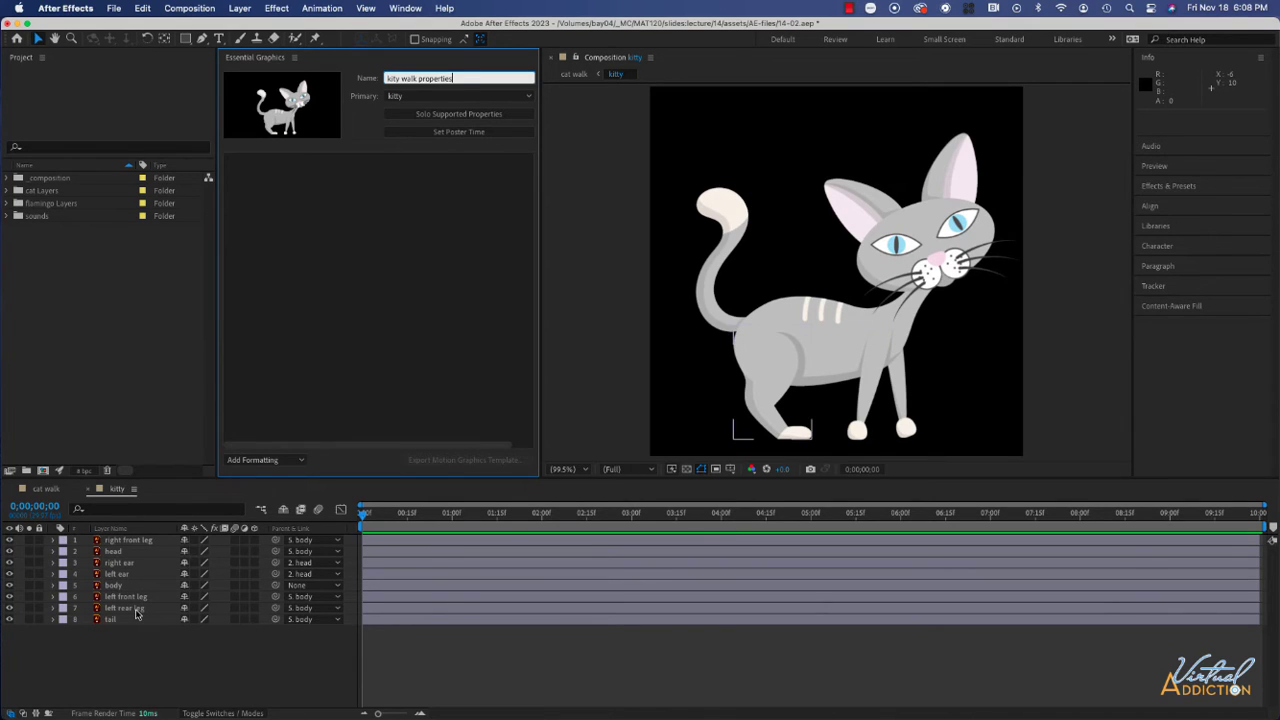
Add the right front leg layer's Rotation and Scale properties to the Essential Graphics controls
{"action": "left_click", "coordinate": [139, 542]}
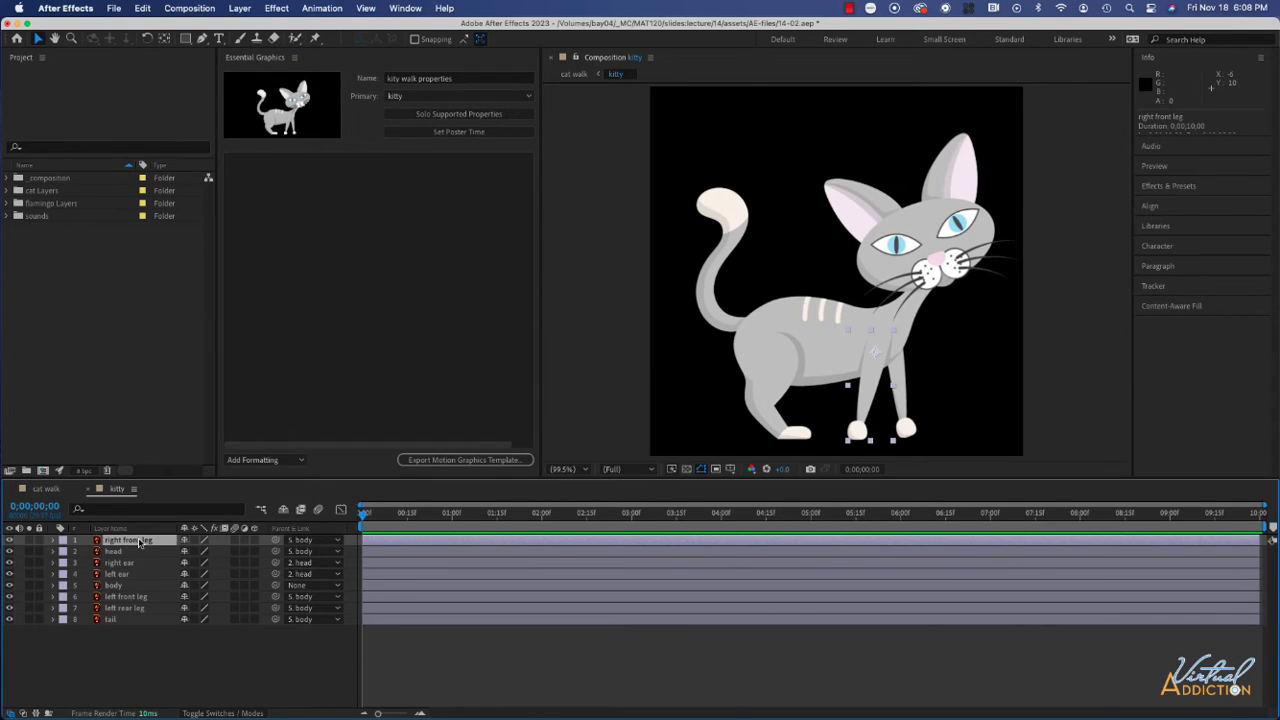
{"action": "key", "text": "r"}
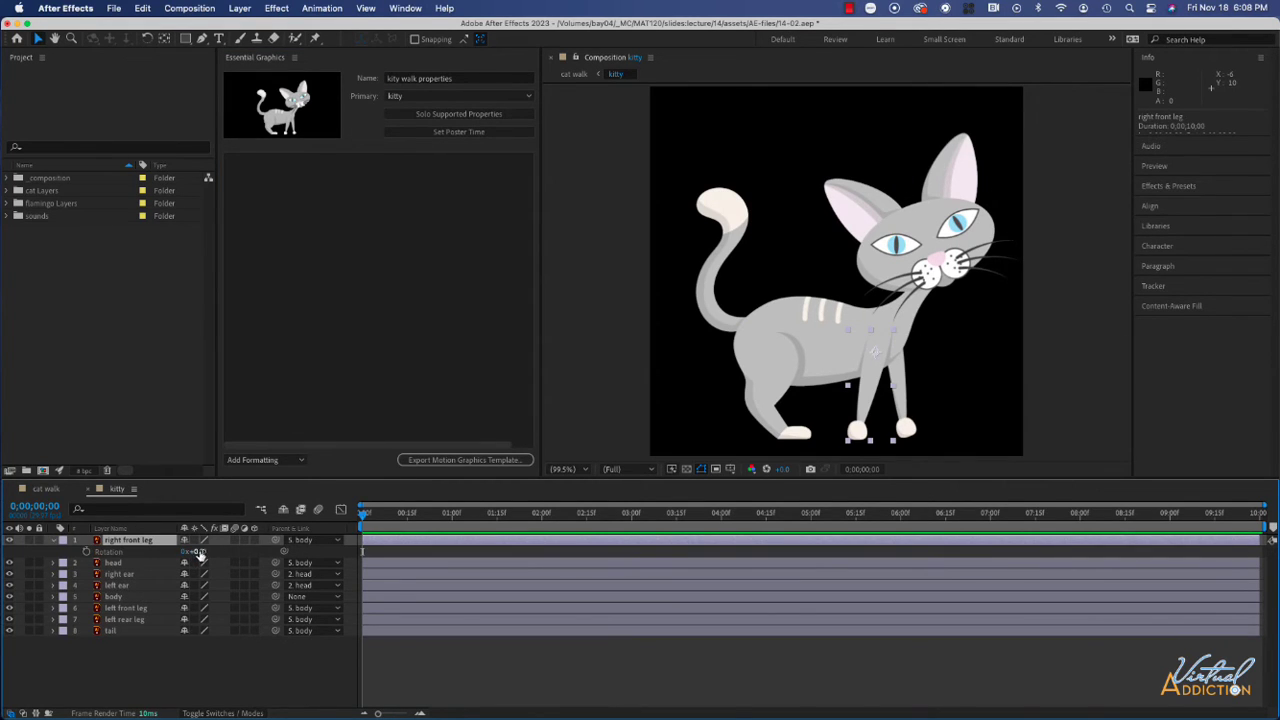
{"action": "mouse_move", "coordinate": [203, 551]}
{"action": "left_mouse_down"}
{"action": "mouse_move", "coordinate": [230, 551]}
{"action": "mouse_move", "coordinate": [197, 552]}
{"action": "left_mouse_up"}
{"action": "key", "text": "super+z"}
{"action": "left_click_drag", "start_coordinate": [102, 555], "coordinate": [314, 230]}
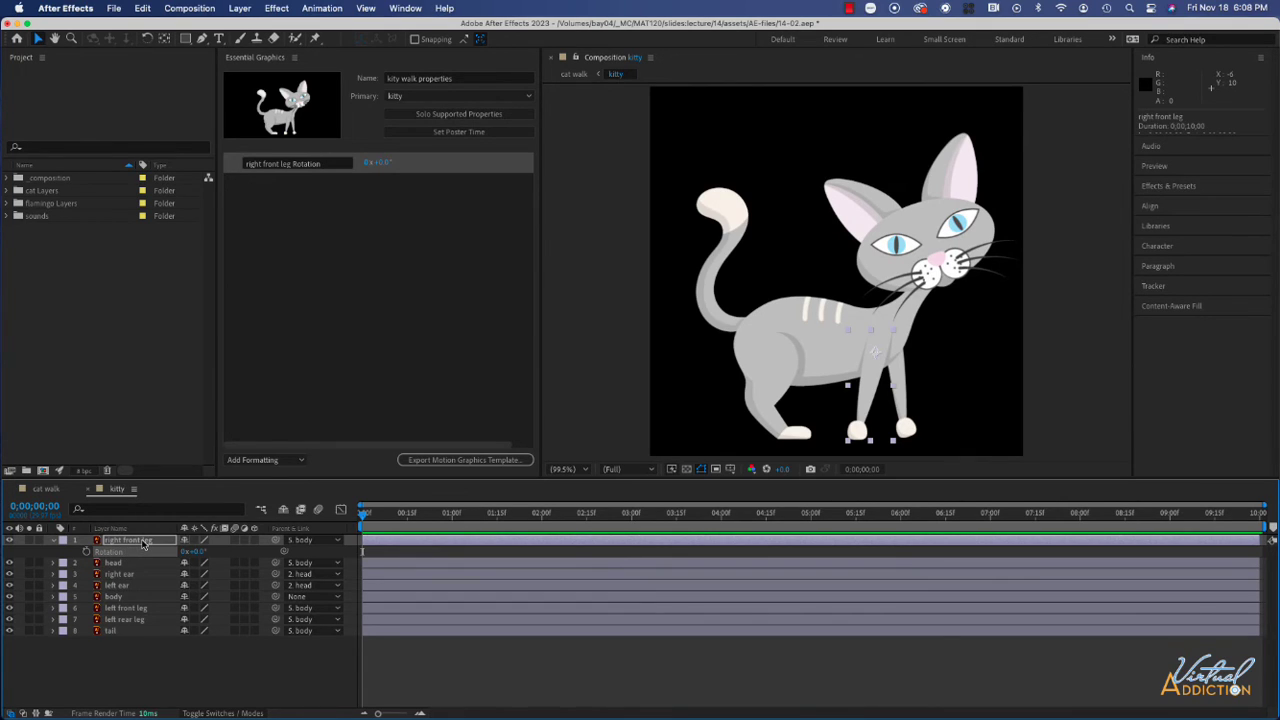
{"action": "key", "text": "shift+s"}
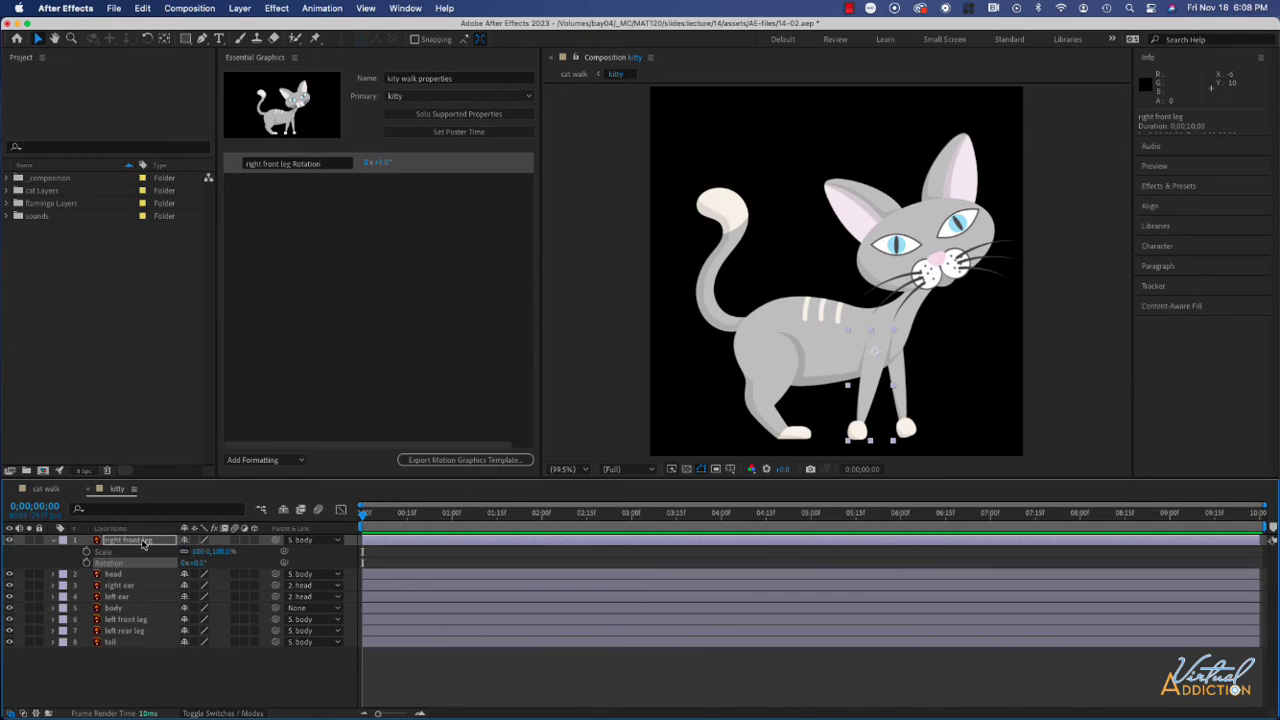
{"action": "left_click_drag", "start_coordinate": [104, 551], "coordinate": [284, 204]}
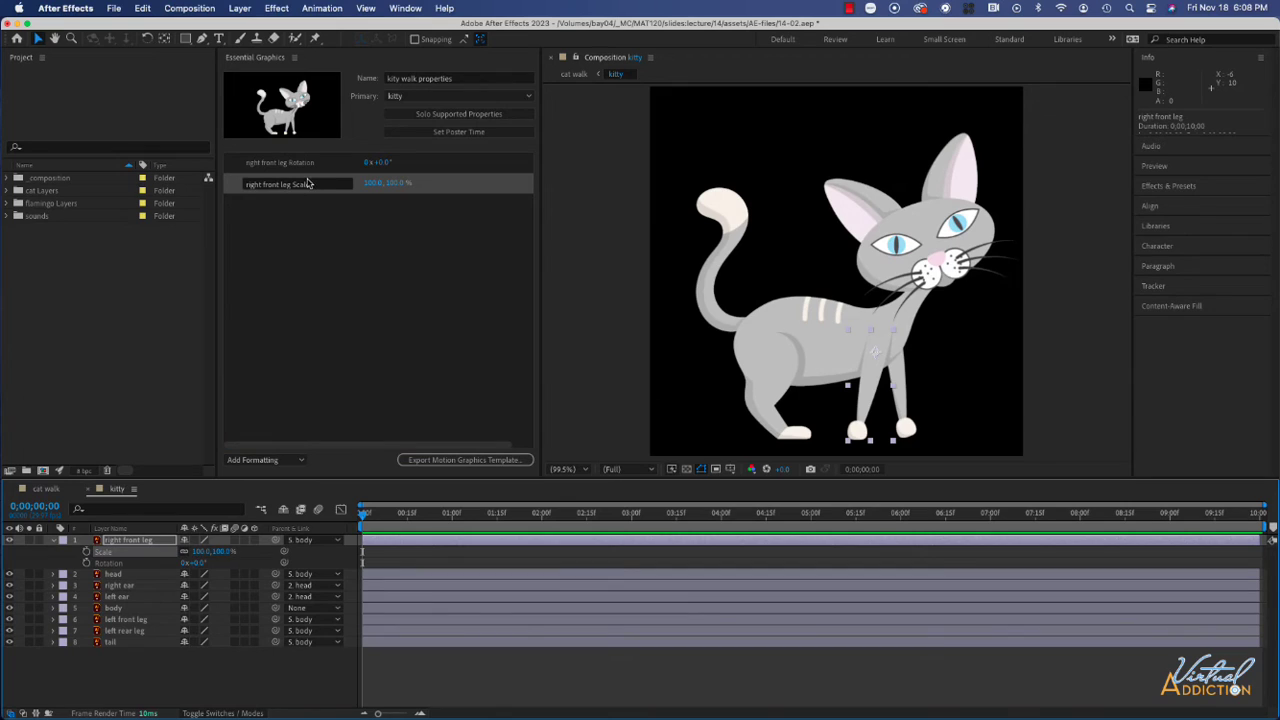
{"action": "left_click", "coordinate": [53, 540]}
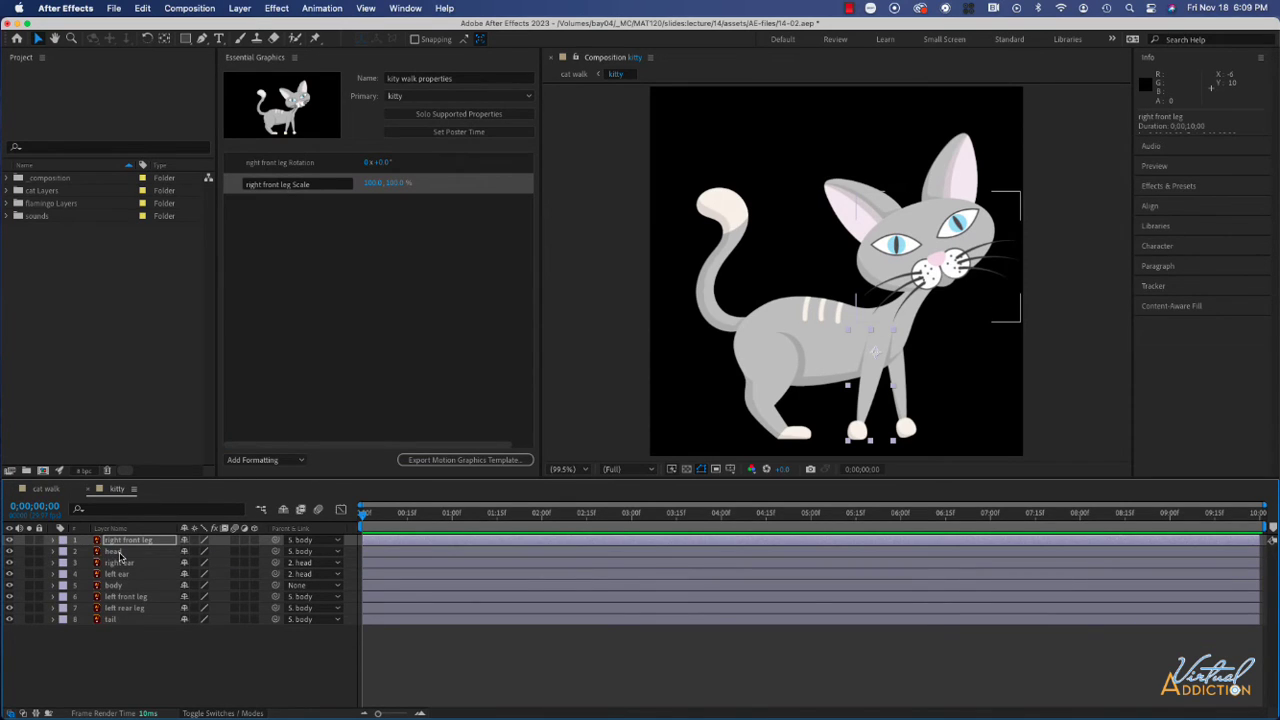
Add the head layer's Rotation property to the Essential Graphics controls
{"action": "left_click", "coordinate": [119, 552]}
{"action": "key", "text": "r"}
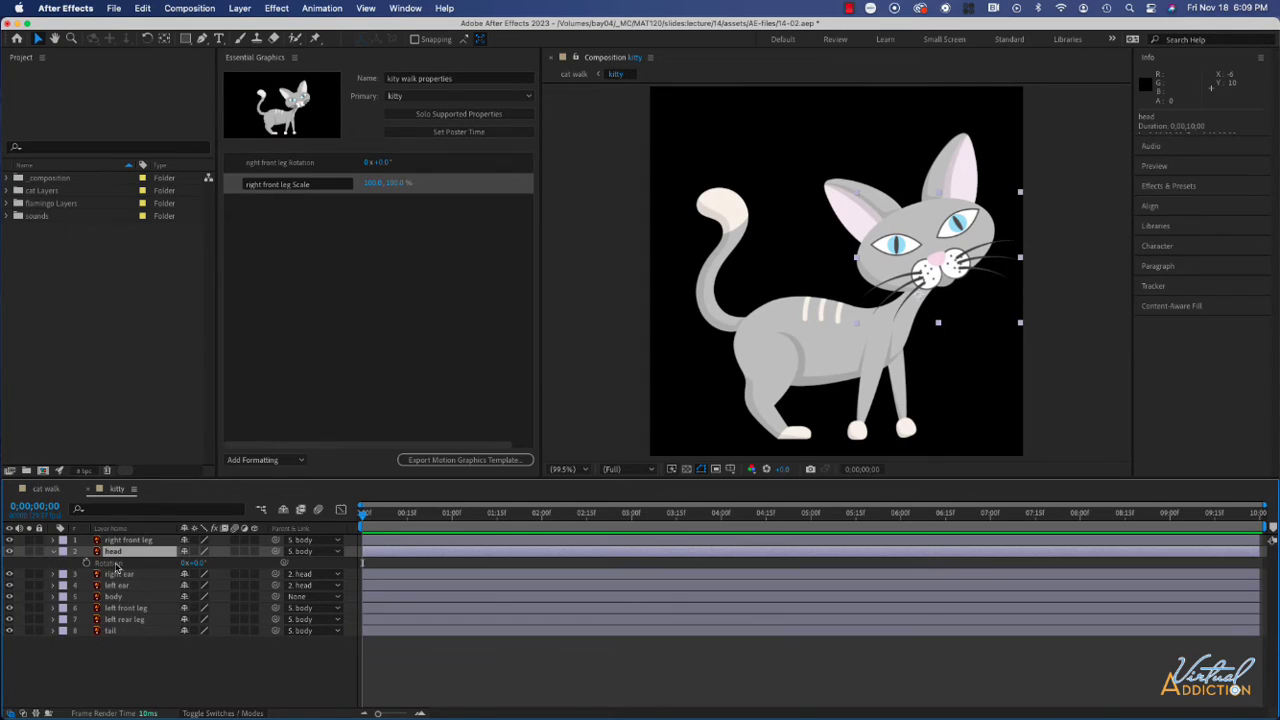
{"action": "left_click_drag", "start_coordinate": [110, 565], "coordinate": [283, 266]}
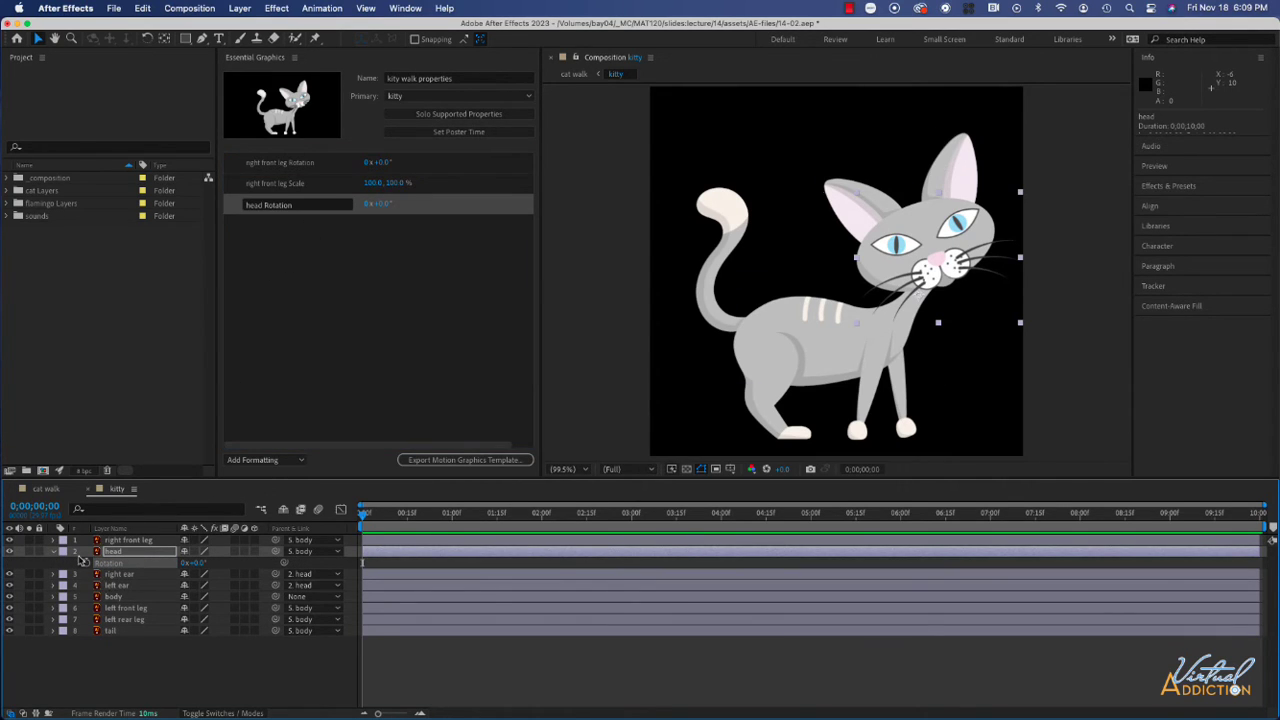
{"action": "left_click", "coordinate": [52, 552]}
Add the Rotation properties of the right ear and left ear layers to the Essential Graphics controls
{"action": "left_click", "coordinate": [122, 564]}
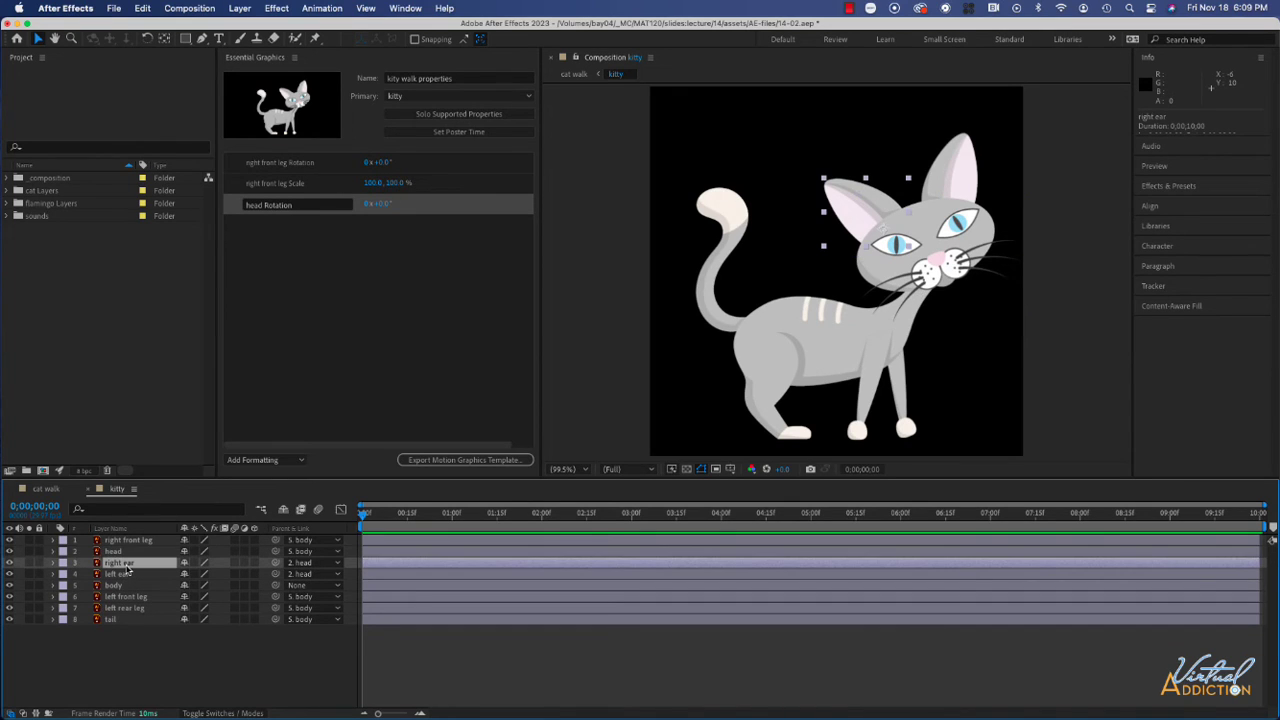
{"action": "key", "text": "r"}
{"action": "left_click_drag", "start_coordinate": [116, 577], "coordinate": [283, 255]}
{"action": "left_click", "coordinate": [121, 567]}
{"action": "left_click", "coordinate": [117, 585]}
{"action": "key", "text": "r"}
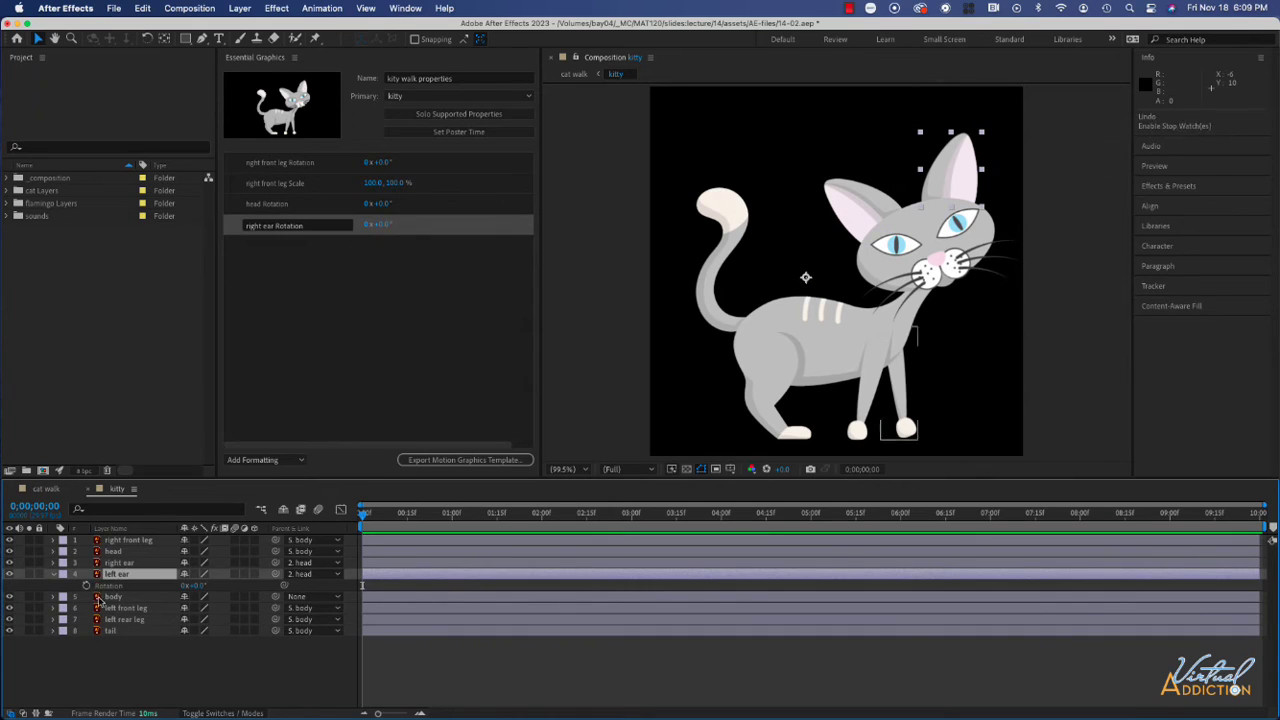
{"action": "left_click_drag", "start_coordinate": [108, 585], "coordinate": [280, 246]}
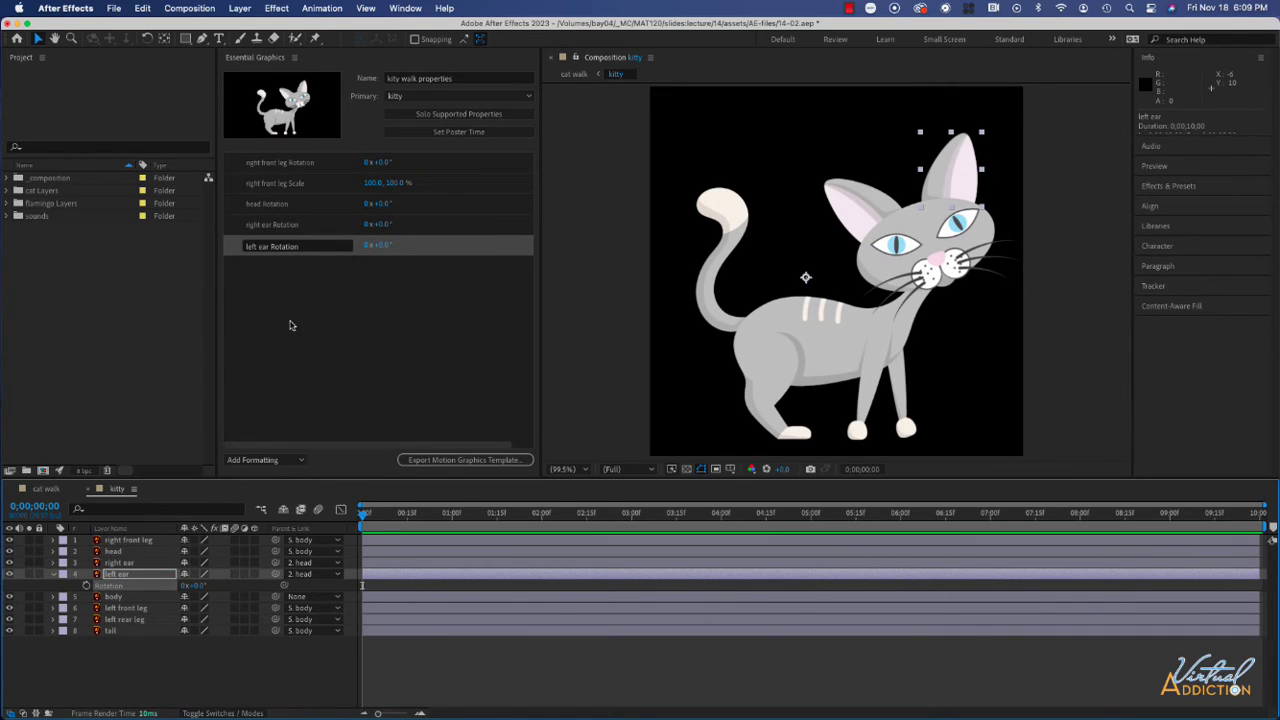
{"action": "left_click", "coordinate": [53, 575]}
Add the left front leg layer's Rotation and Scale properties to the Essential Graphics controls
{"action": "left_click", "coordinate": [54, 597]}
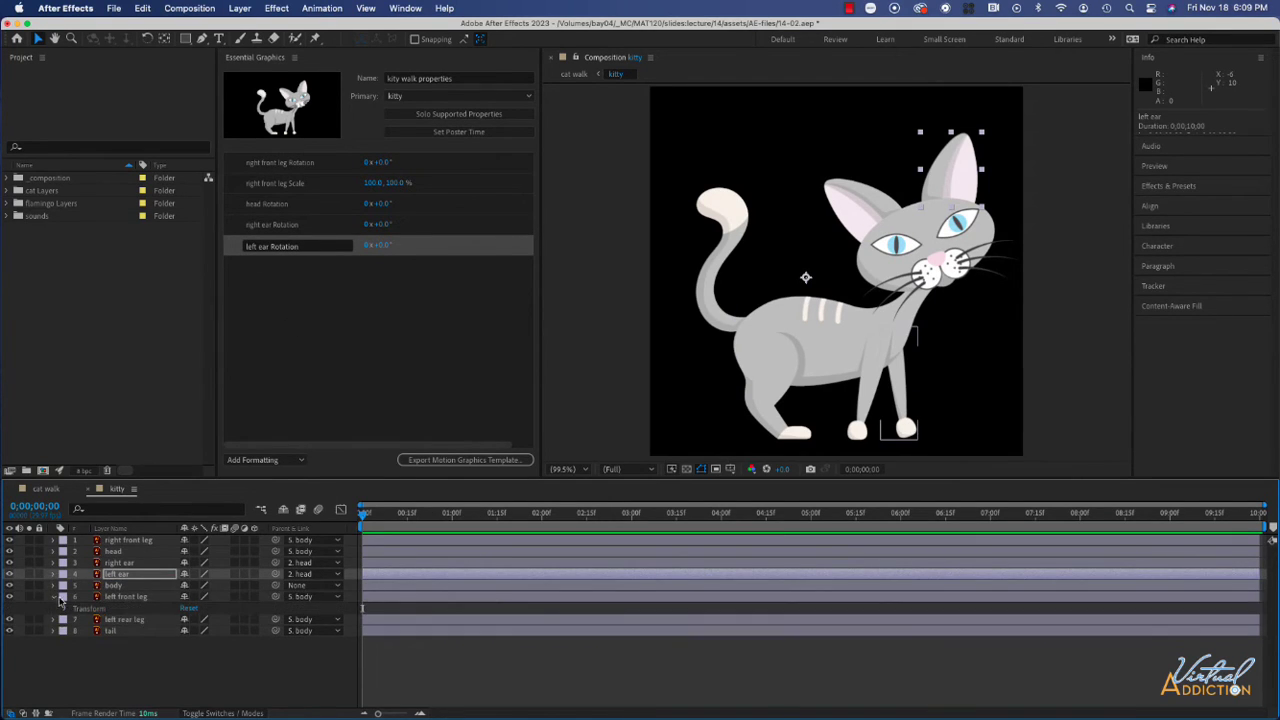
{"action": "left_click", "coordinate": [126, 598]}
{"action": "key", "text": "r"}
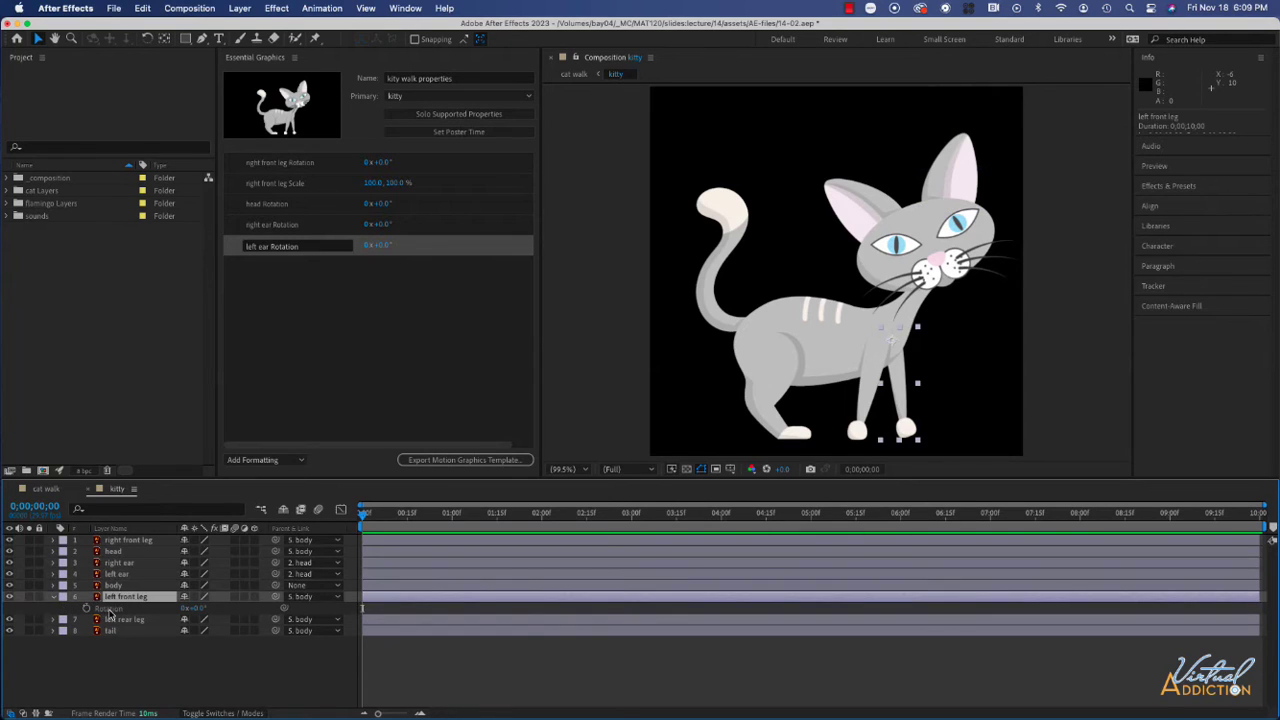
{"action": "left_click_drag", "start_coordinate": [110, 609], "coordinate": [311, 364]}
{"action": "key", "text": "shift+s"}
{"action": "left_click_drag", "start_coordinate": [104, 608], "coordinate": [313, 278]}
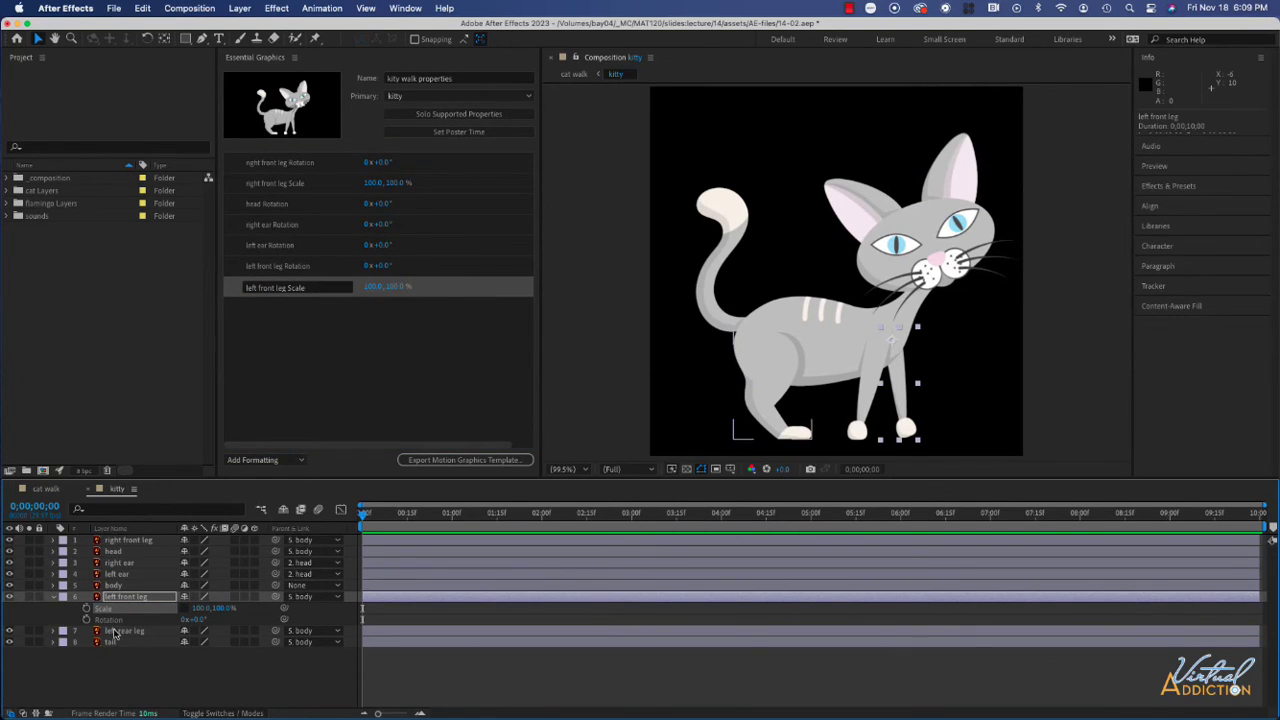
Add the left rear leg layer's Rotation property to the Essential Graphics controls
{"action": "left_click", "coordinate": [122, 631]}
{"action": "key", "text": "r"}
{"action": "left_click_drag", "start_coordinate": [231, 473], "coordinate": [303, 362]}
Add the tail layer's Rotation property to the Essential Graphics controls and collapse all revealed layer properties
{"action": "left_click", "coordinate": [110, 653]}
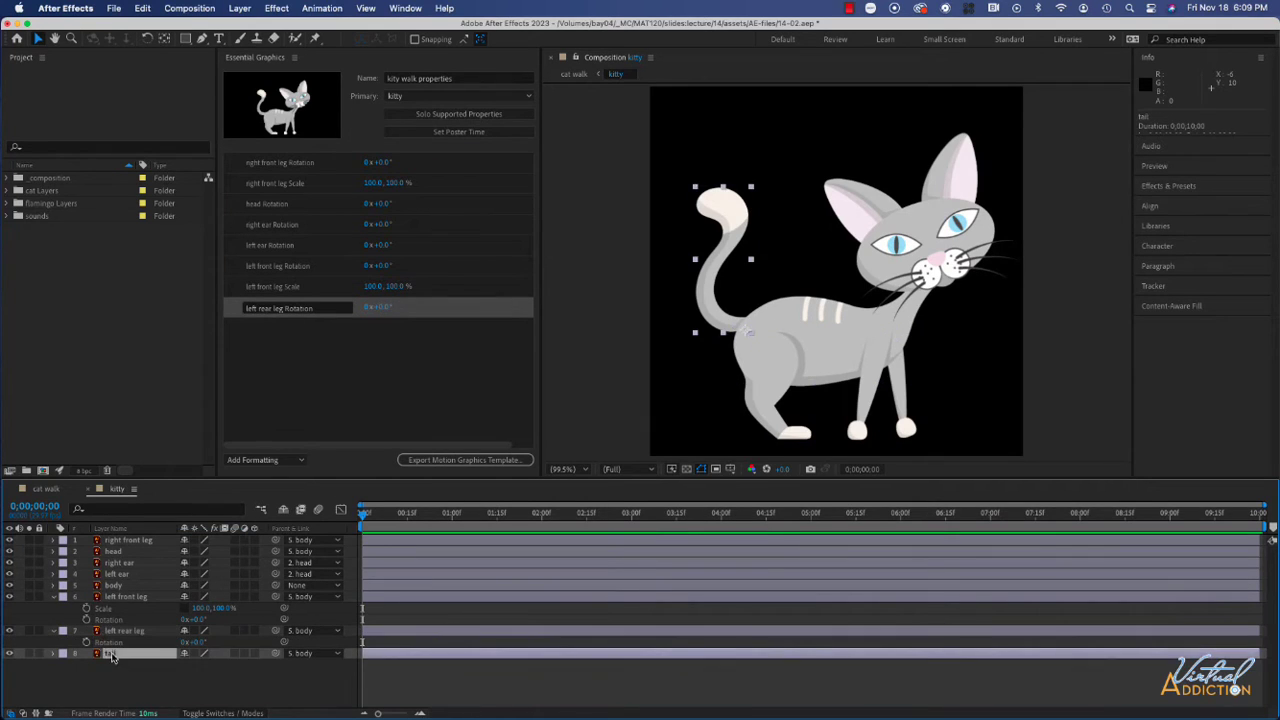
{"action": "key", "text": "r"}
{"action": "left_click_drag", "start_coordinate": [108, 665], "coordinate": [304, 372]}
{"action": "left_click", "coordinate": [145, 690]}
{"action": "key", "text": "u"}
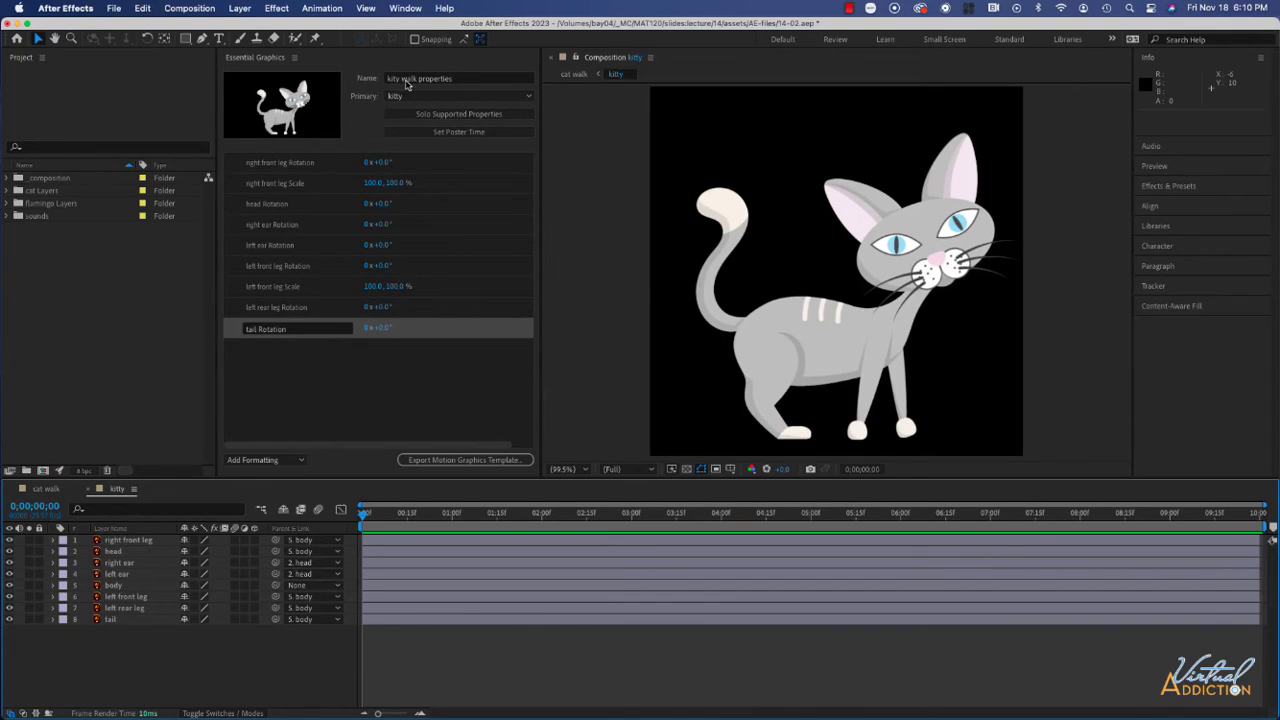
{"action": "left_click", "coordinate": [326, 403]}
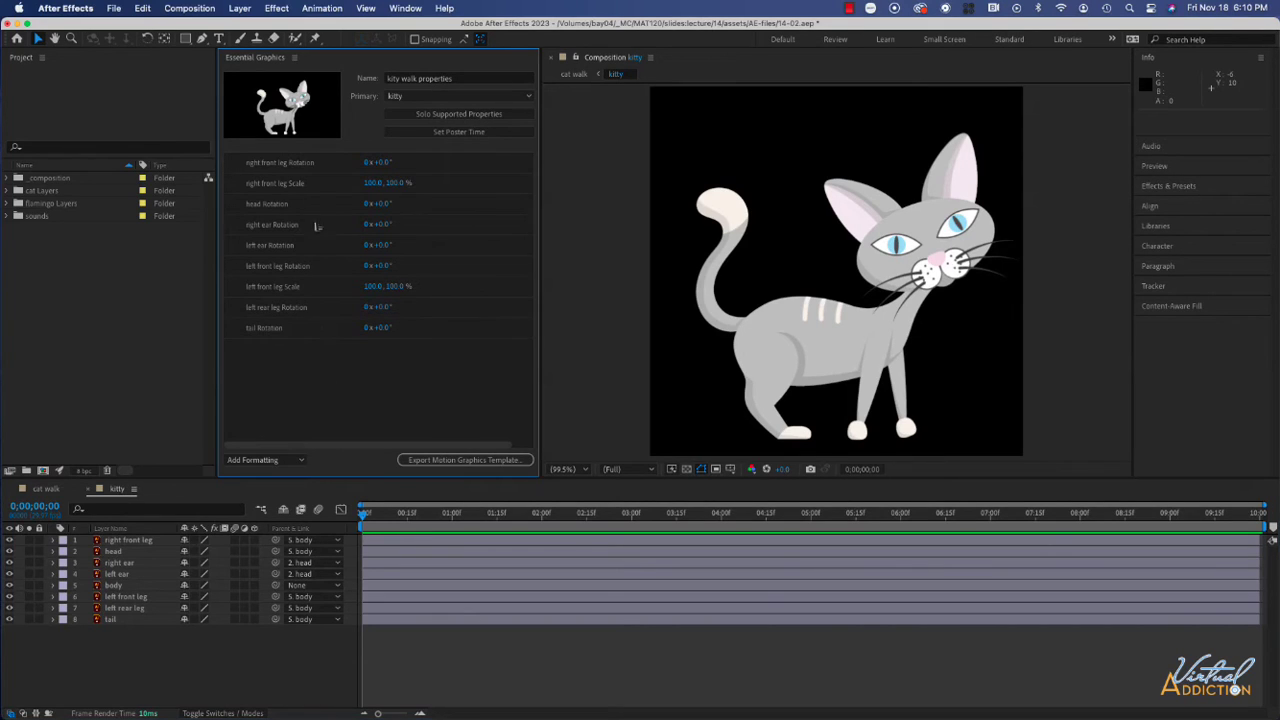
Switch to the cat walk composition, reveal the kitty layer's Essential Properties, and enlarge the timeline area
{"action": "left_click", "coordinate": [45, 489]}
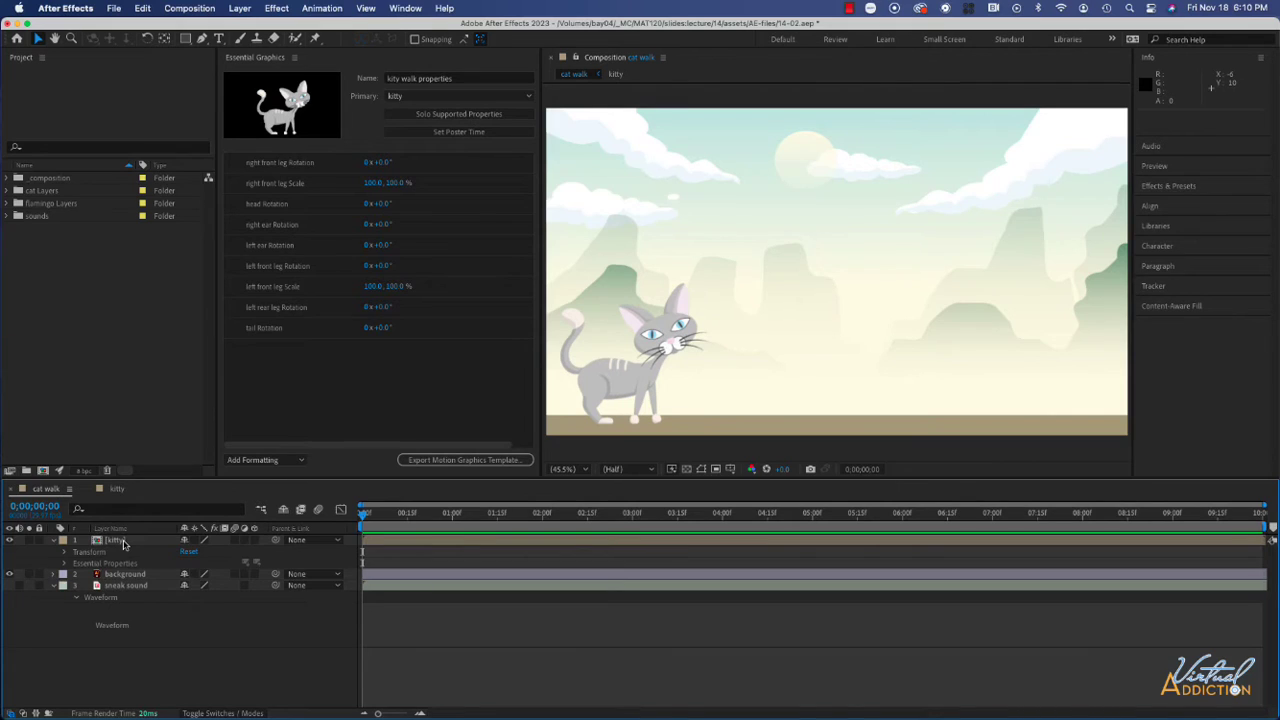
{"action": "left_click", "coordinate": [65, 552]}
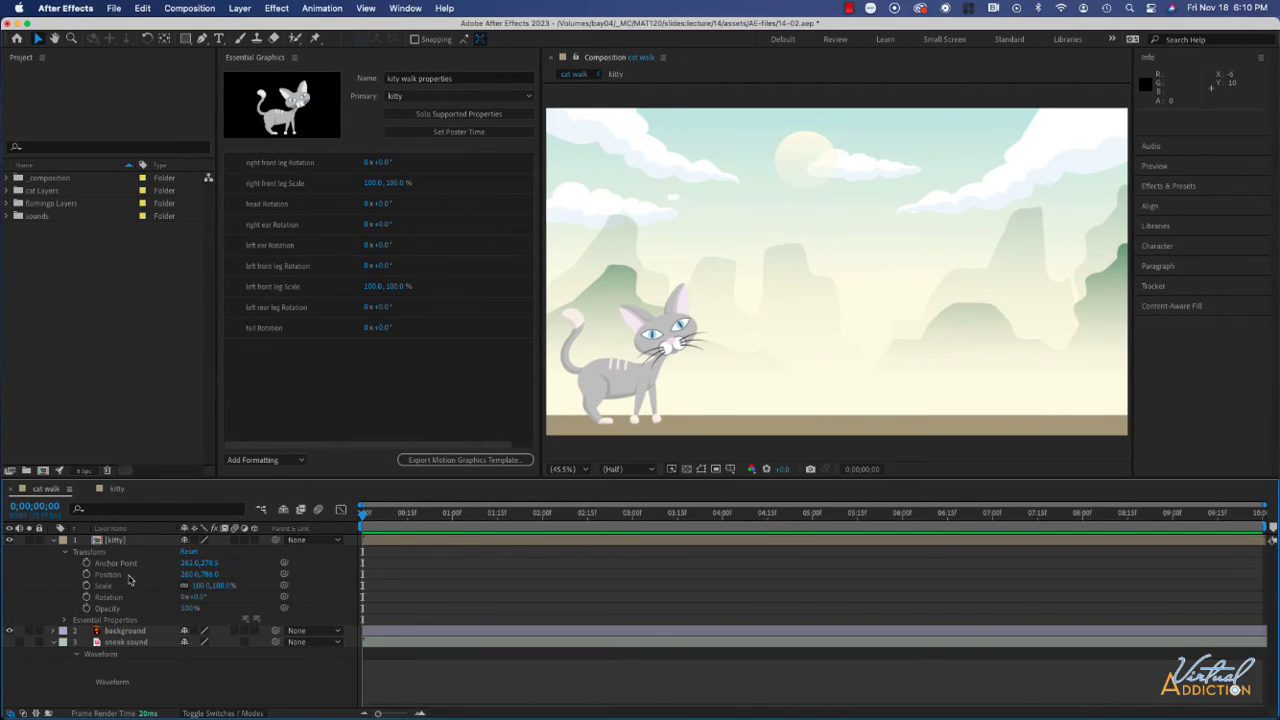
{"action": "left_click", "coordinate": [65, 552]}
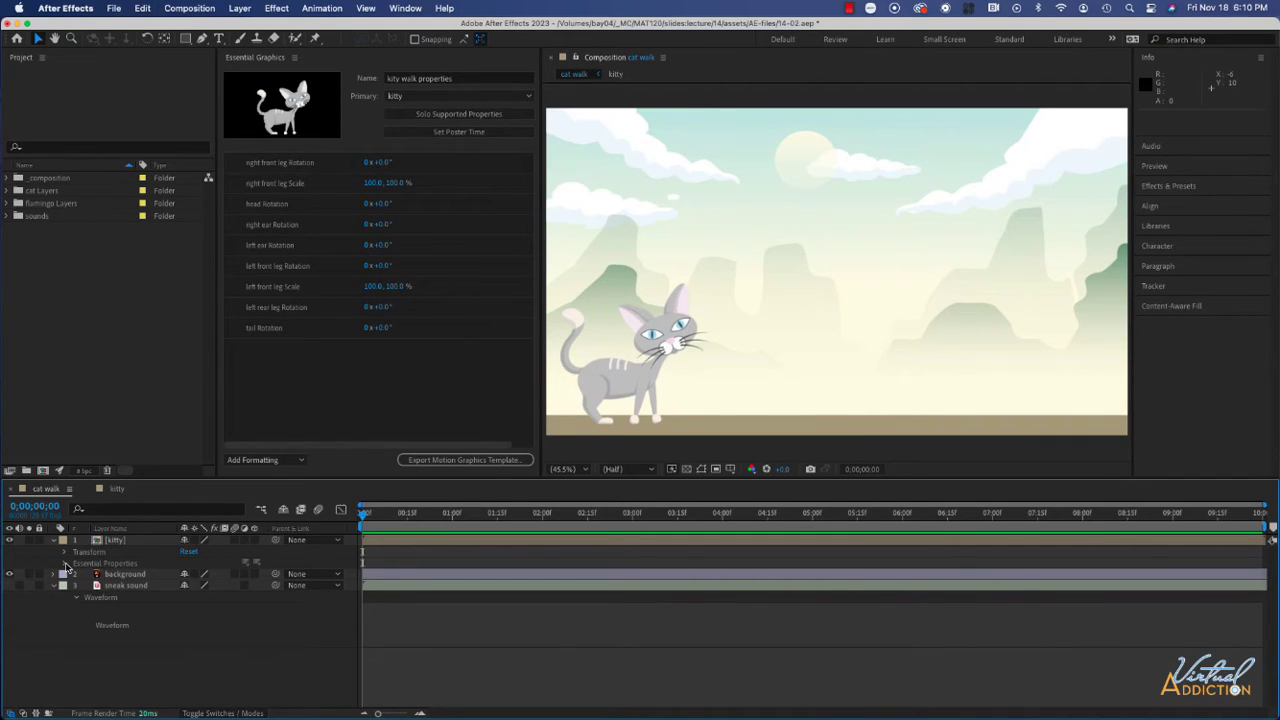
{"action": "left_click", "coordinate": [65, 564]}
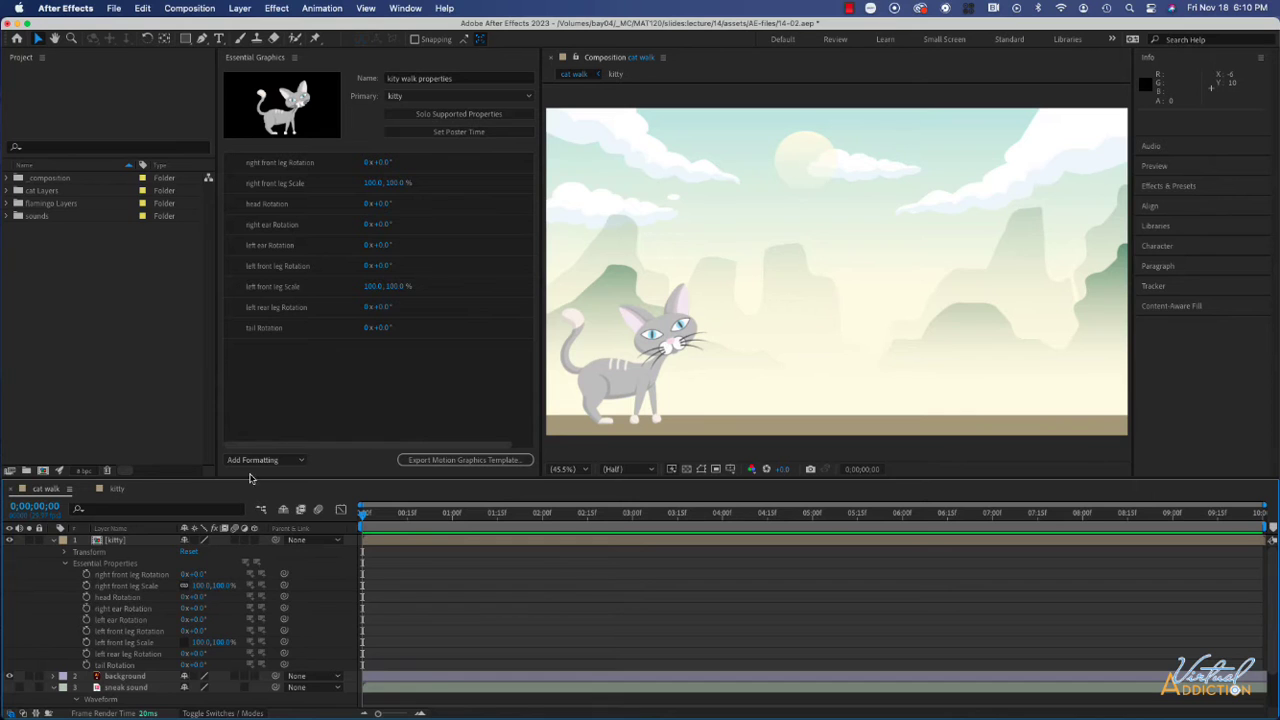
{"action": "left_click_drag", "start_coordinate": [251, 478], "coordinate": [244, 403]}
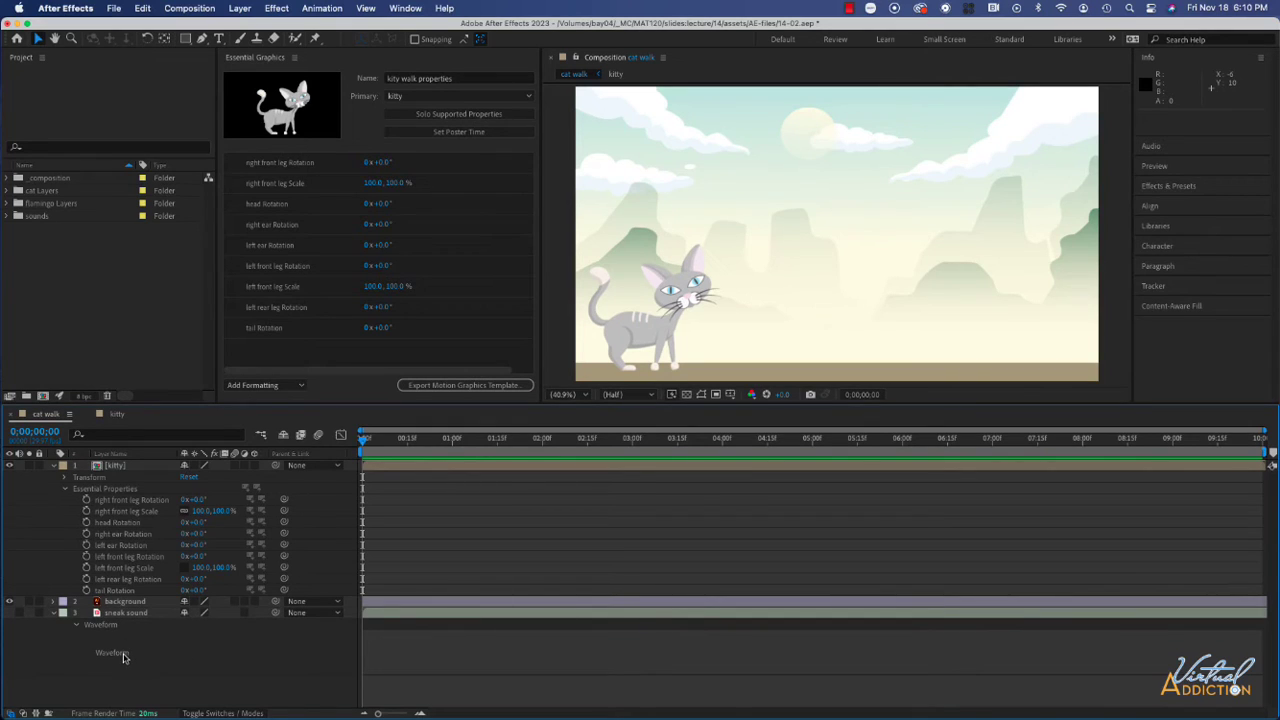
Enable the sneak sound layer's audio and start keyframing all of the kitty layer's Essential Properties at 0;00;00;00
{"action": "left_click", "coordinate": [20, 614]}
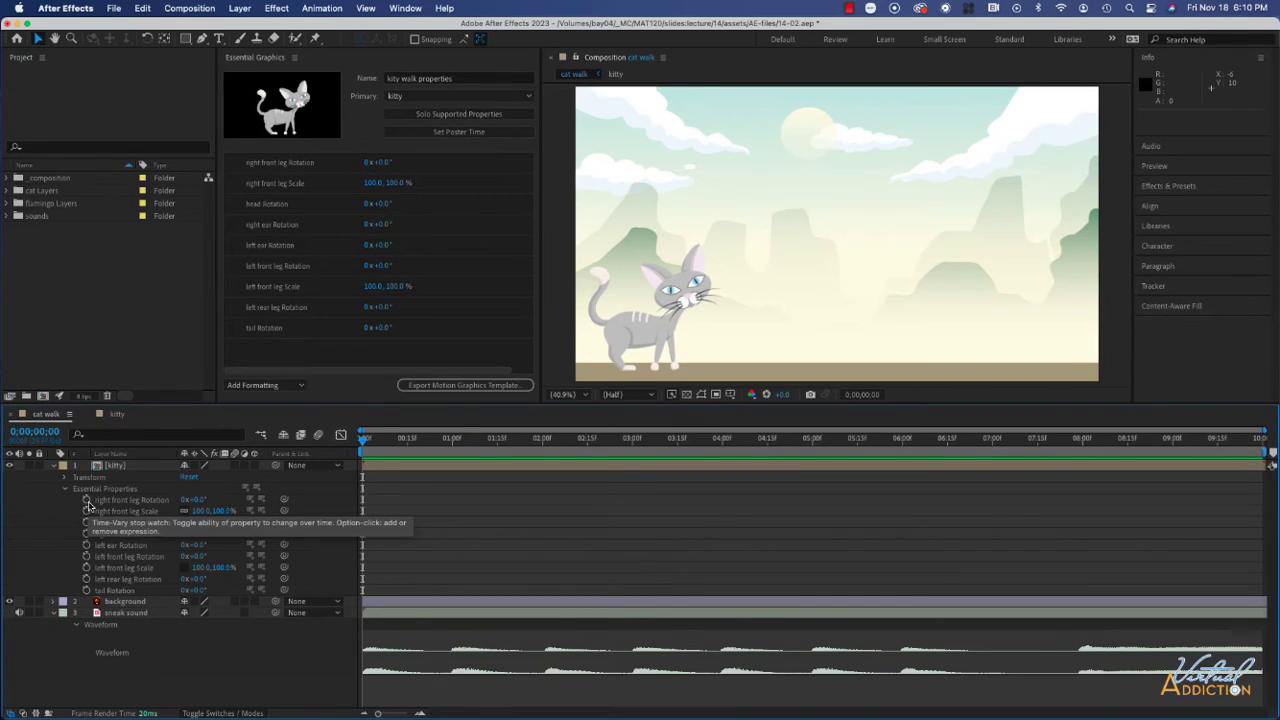
{"action": "left_click_drag", "start_coordinate": [87, 501], "coordinate": [88, 590]}
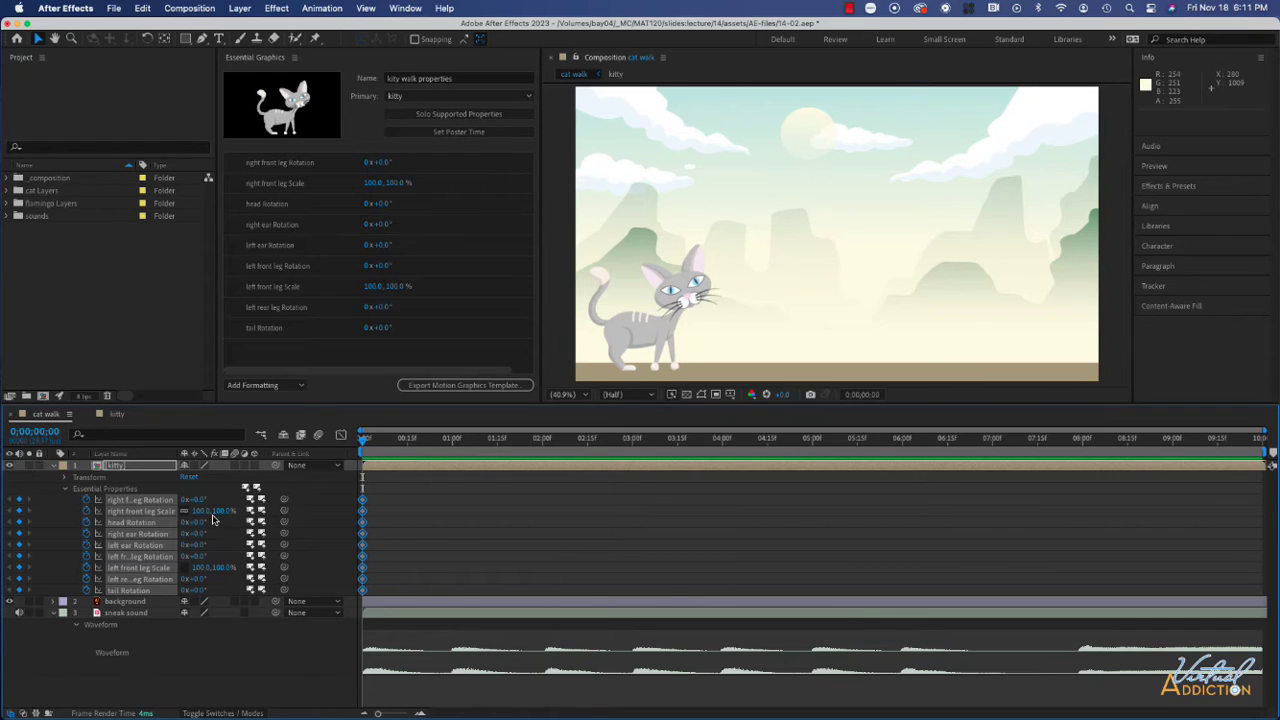
{"action": "left_click", "coordinate": [241, 668]}
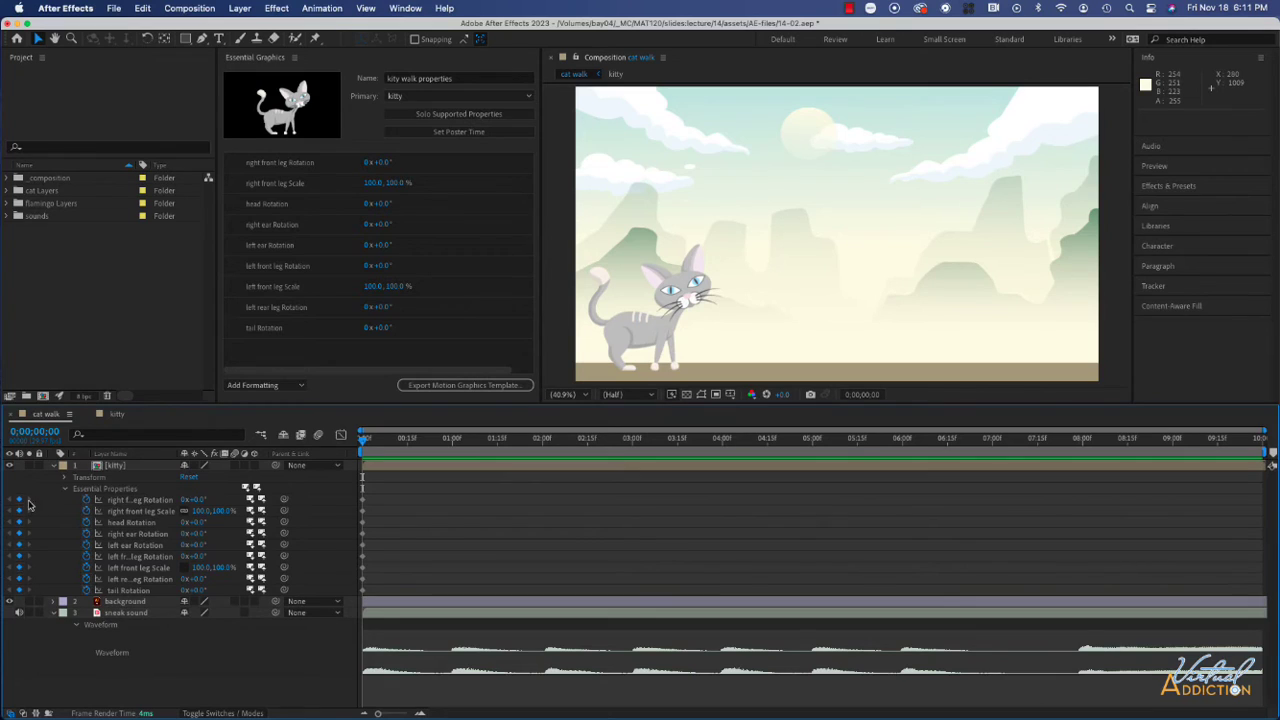
Pose the first frame by adjusting the right front leg's Rotation, setting the left front leg to -23° and the left rear leg to 42°
{"action": "left_click", "coordinate": [140, 499]}
{"action": "left_click_drag", "start_coordinate": [206, 501], "coordinate": [203, 501]}
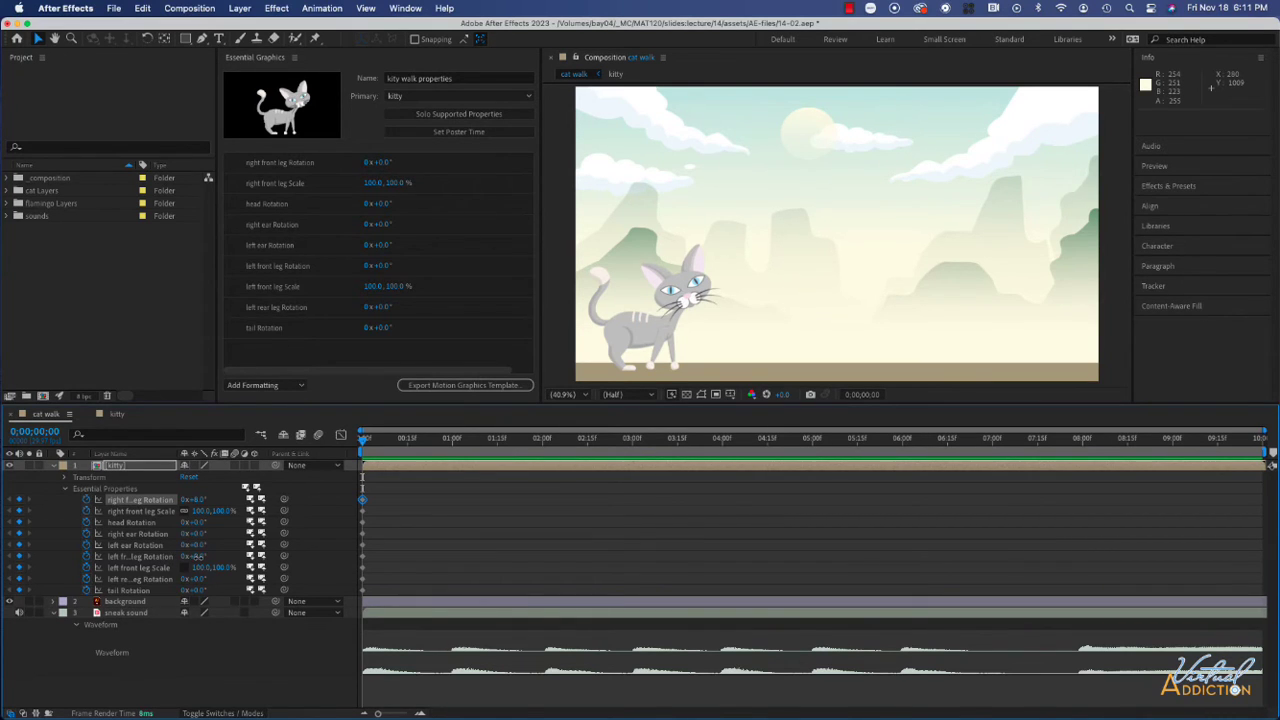
{"action": "left_click_drag", "start_coordinate": [197, 556], "coordinate": [184, 556]}
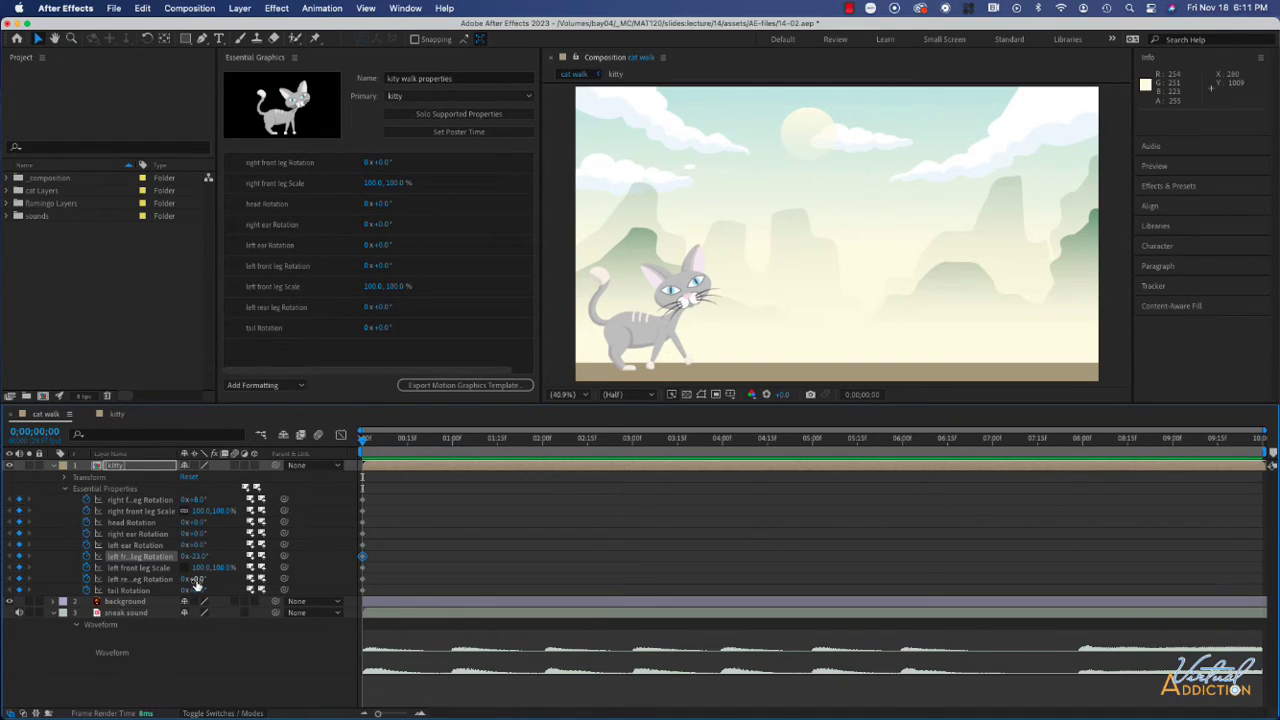
{"action": "left_click_drag", "start_coordinate": [195, 579], "coordinate": [222, 579]}
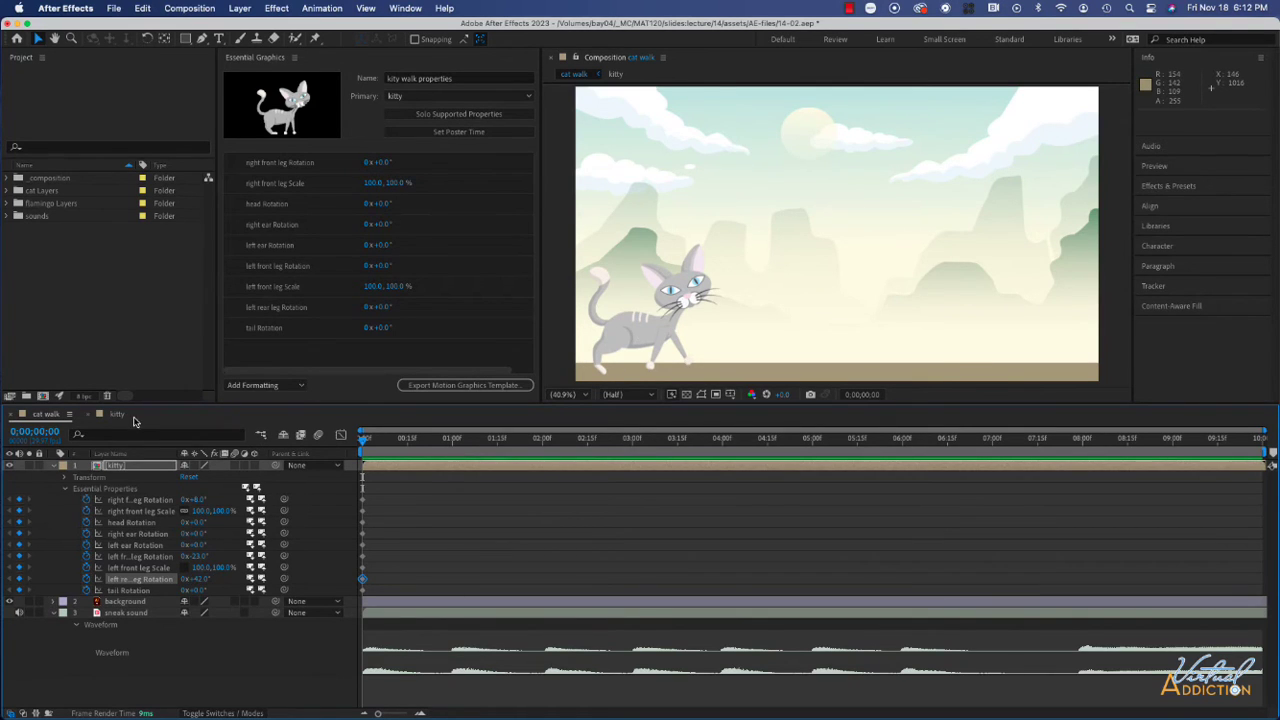
Insert right rear leg/cat.ai above the head layer in the kitty composition and position it over the cat's hindquarters
{"action": "left_click", "coordinate": [117, 414]}
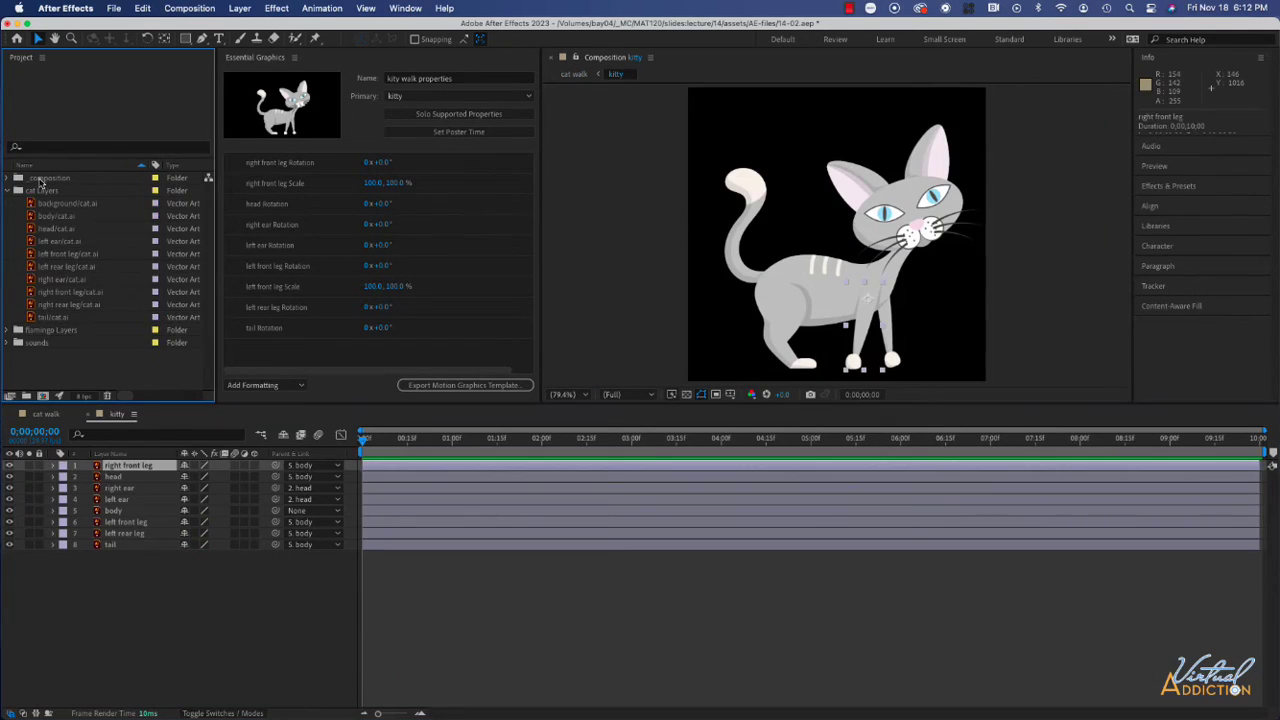
{"action": "left_click_drag", "start_coordinate": [48, 306], "coordinate": [112, 476]}
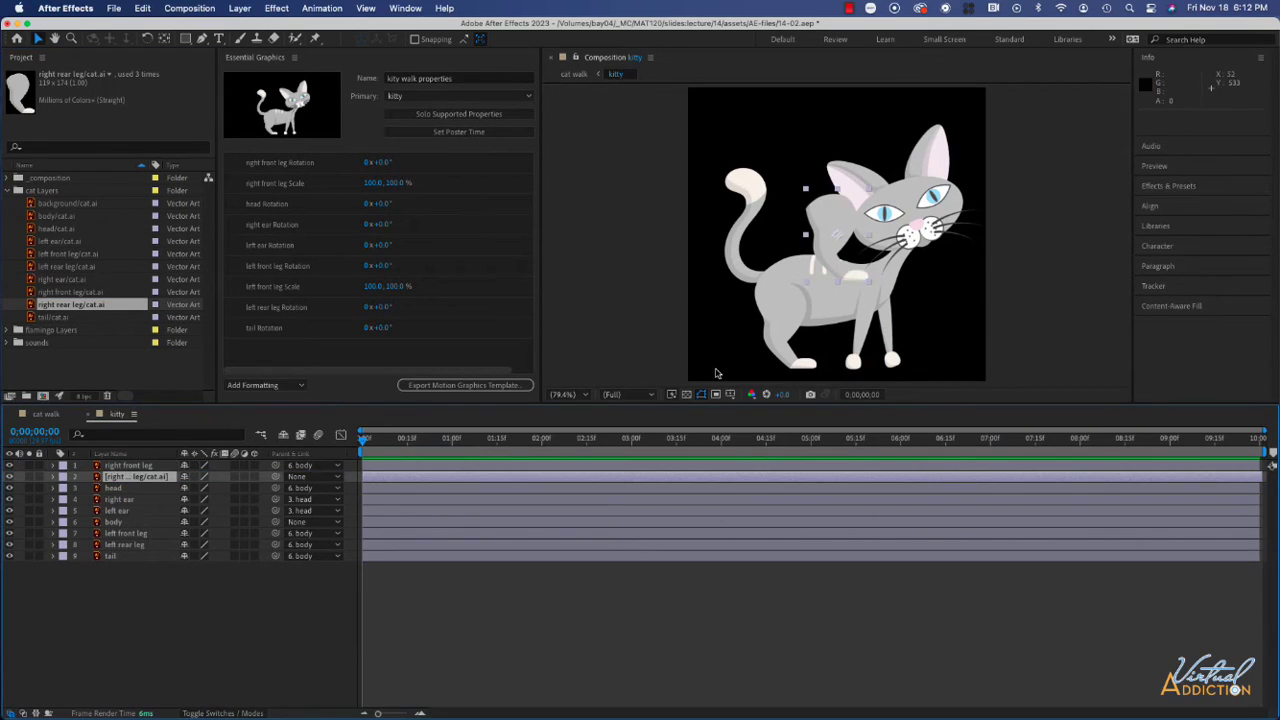
{"action": "left_click_drag", "start_coordinate": [830, 233], "coordinate": [782, 323]}
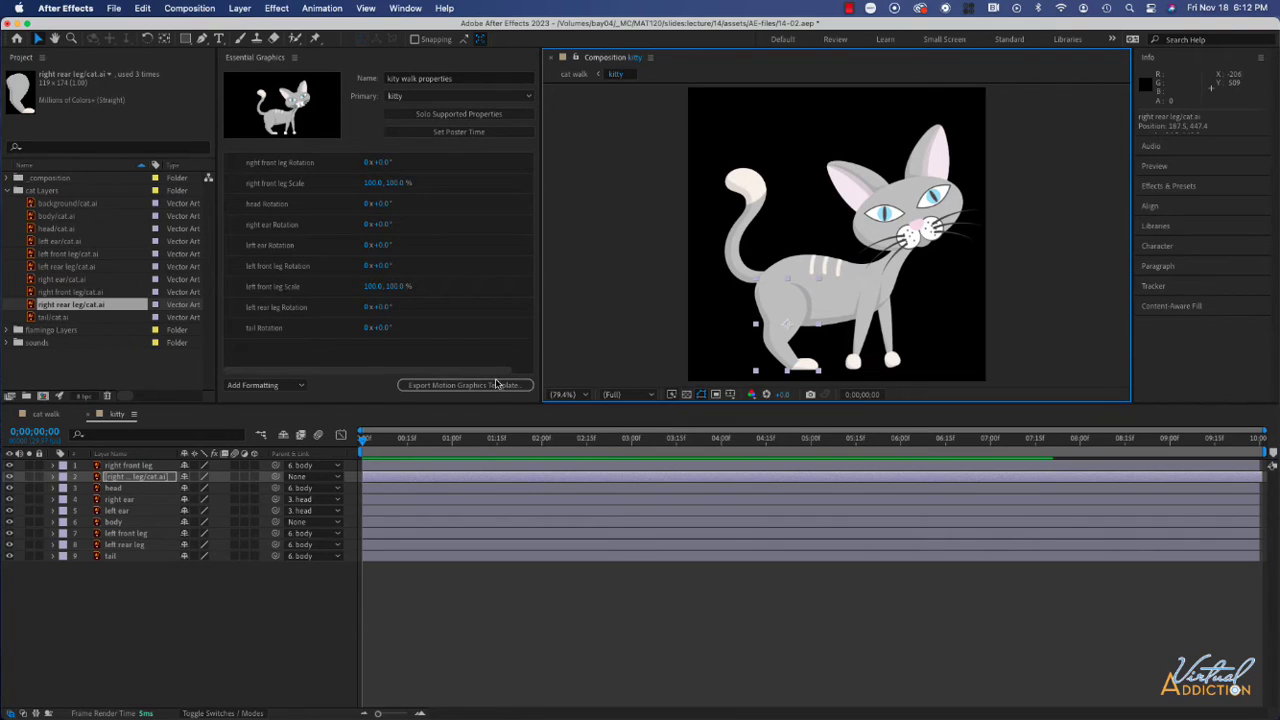
Add the right rear leg's Rotation to the Essential Graphics controls and move its anchor point up to the hip
{"action": "key", "text": "r"}
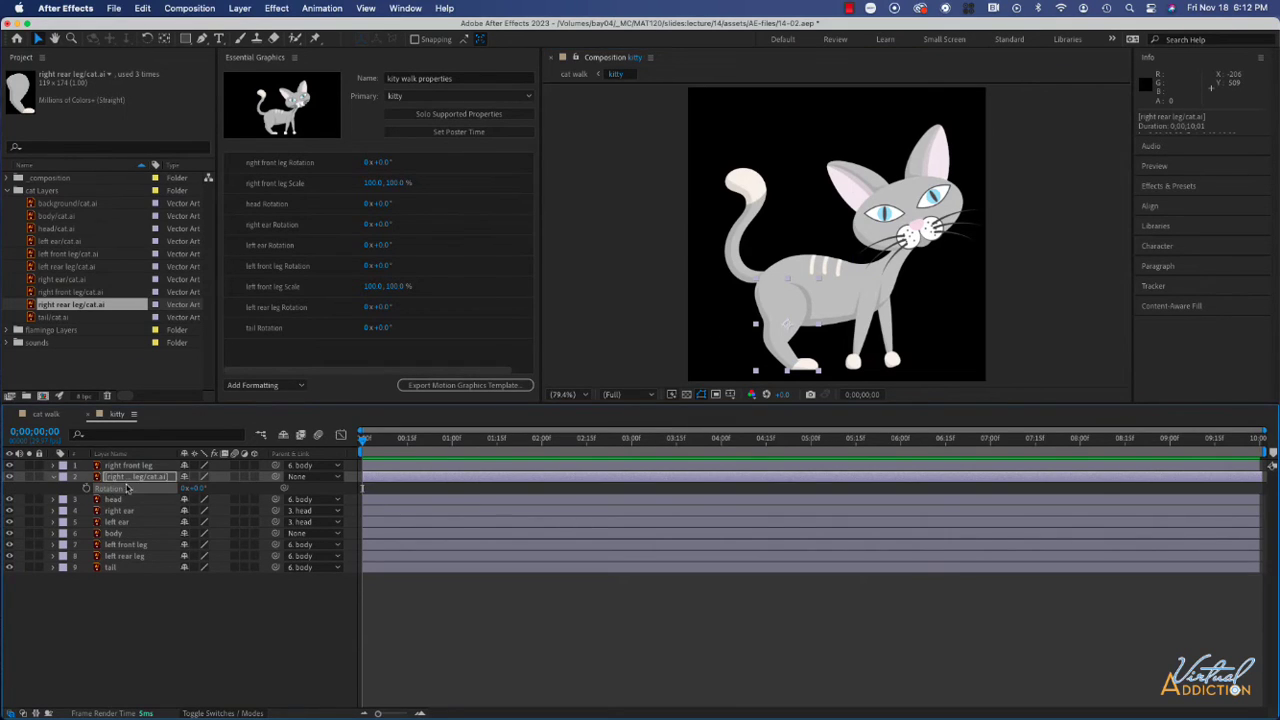
{"action": "left_click_drag", "start_coordinate": [121, 487], "coordinate": [308, 174]}
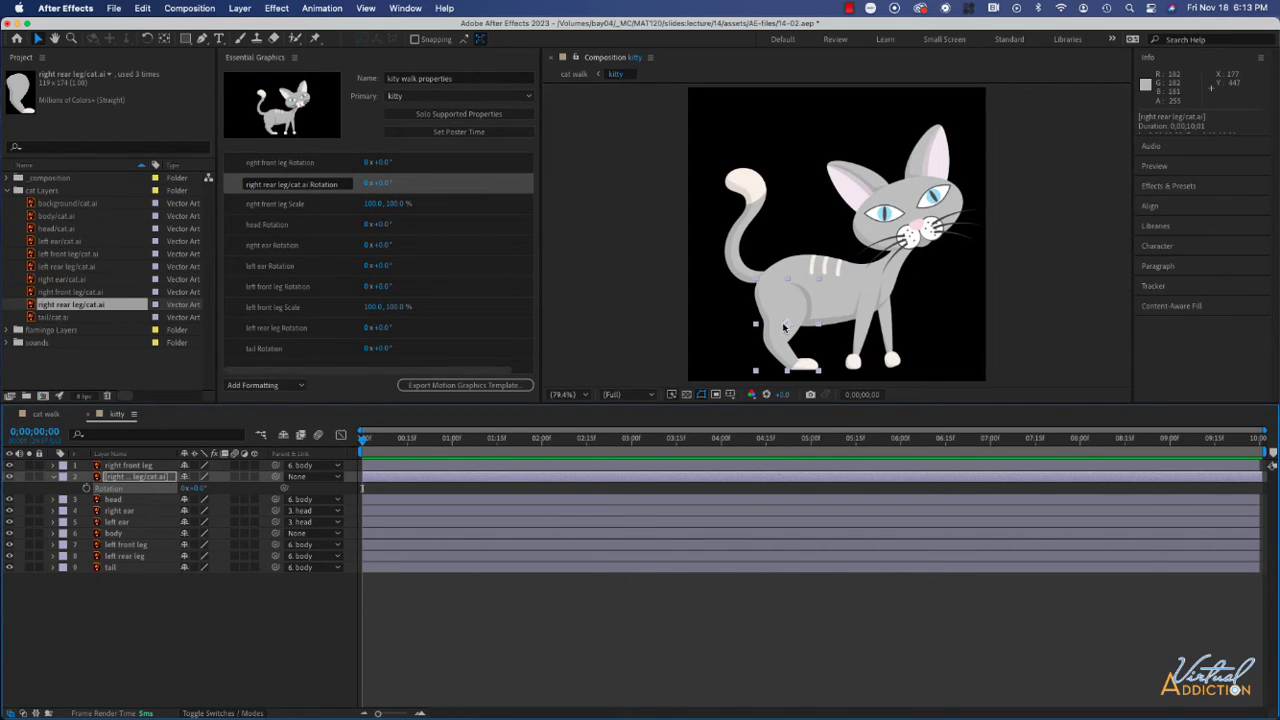
{"action": "left_click", "coordinate": [165, 40]}
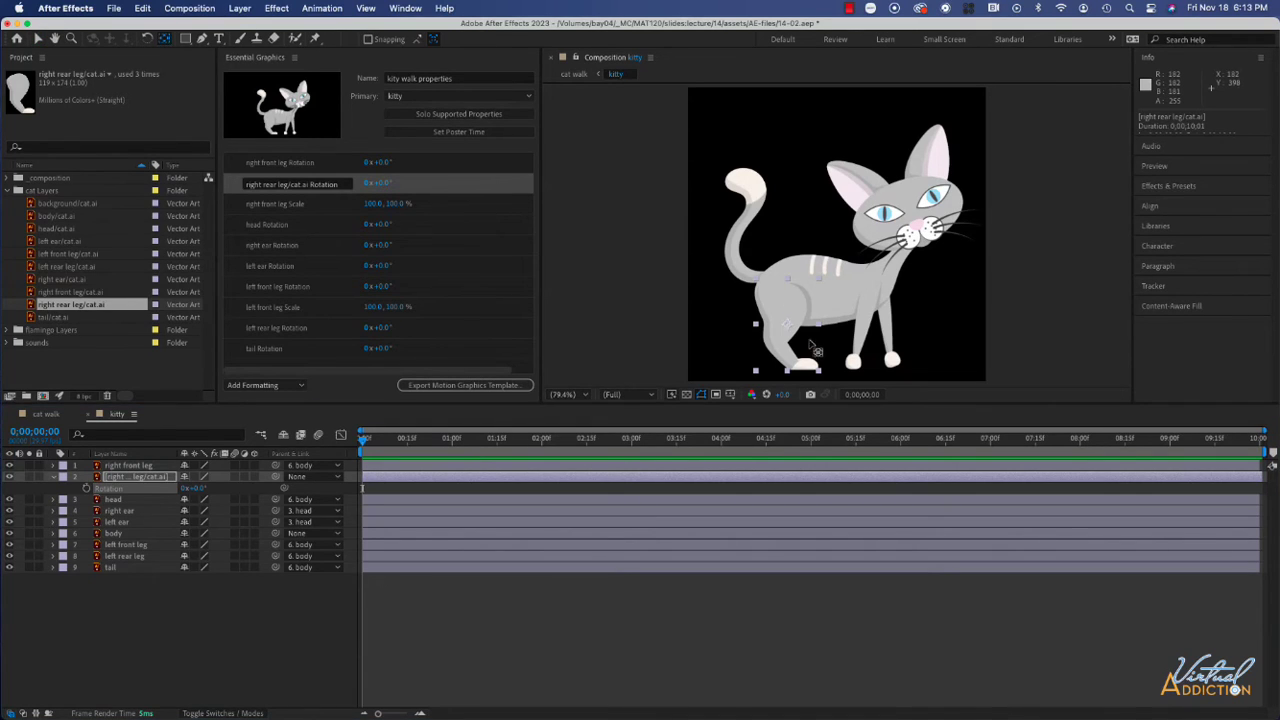
{"action": "left_click_drag", "start_coordinate": [787, 324], "coordinate": [778, 292]}
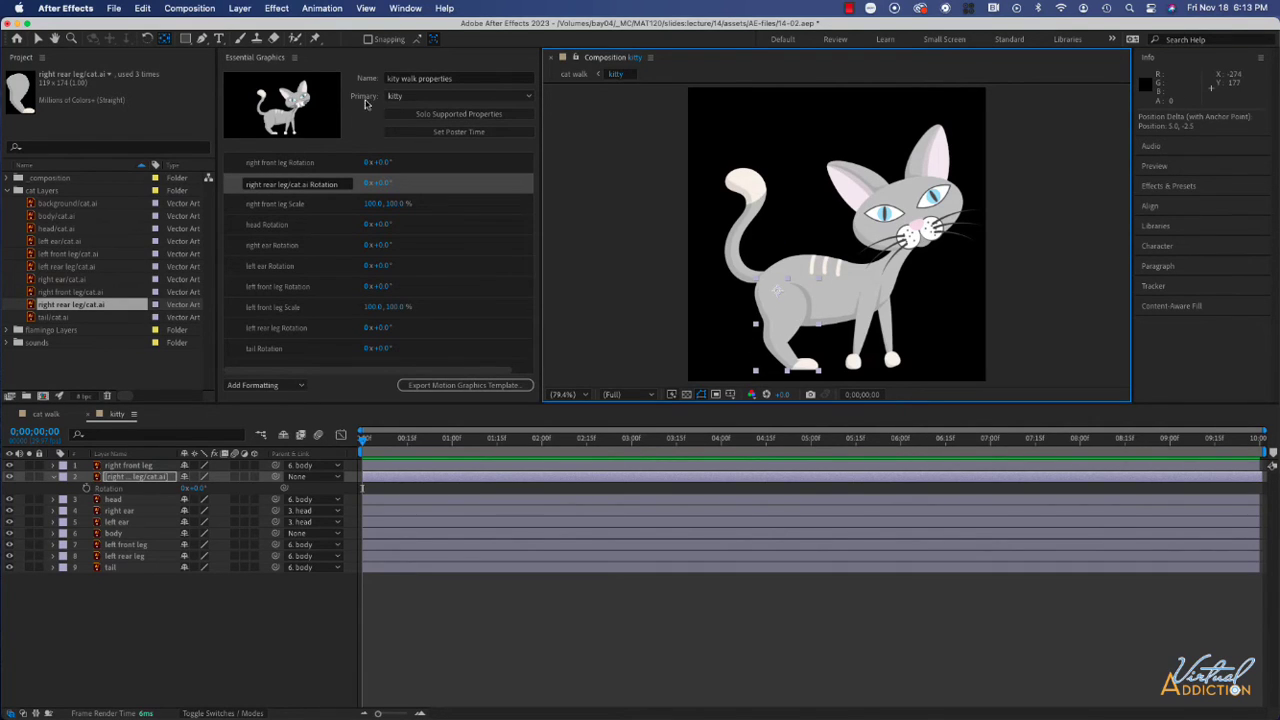
In the cat walk composition, keyframe the right rear leg's Rotation at -9° on the first frame and set the left rear leg's Rotation to 58°
{"action": "left_click", "coordinate": [45, 414]}
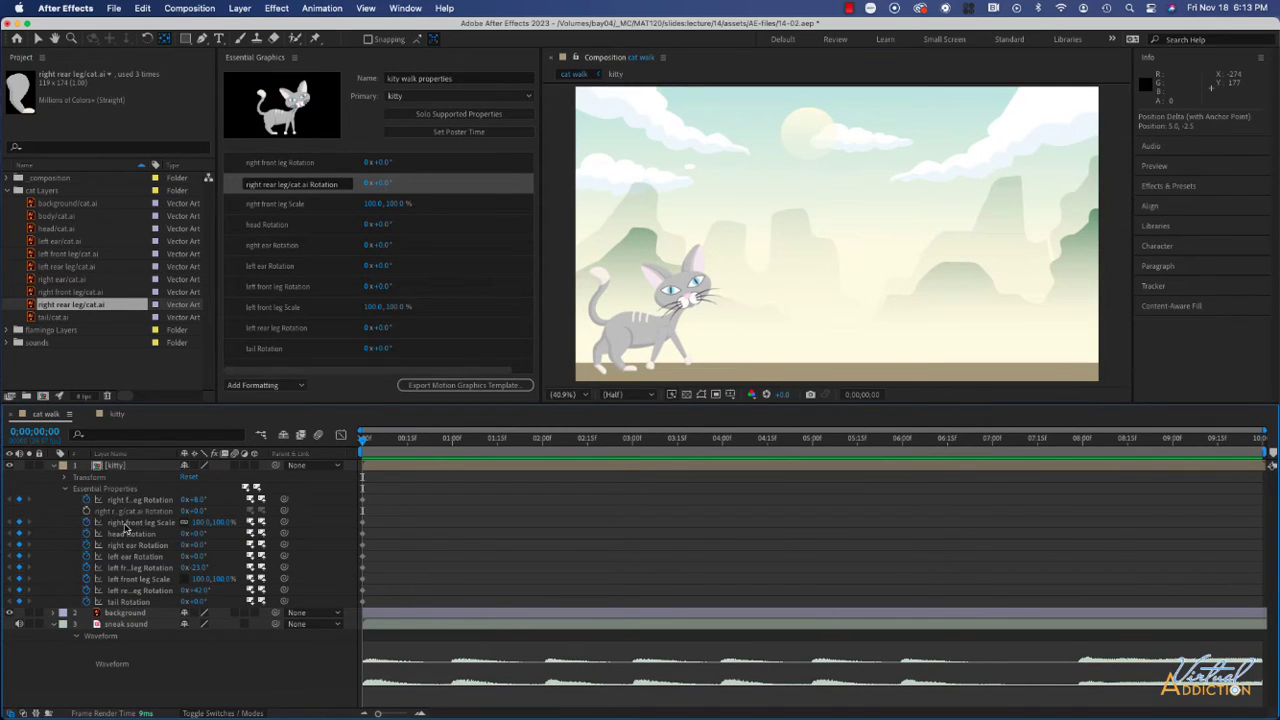
{"action": "left_click", "coordinate": [86, 512]}
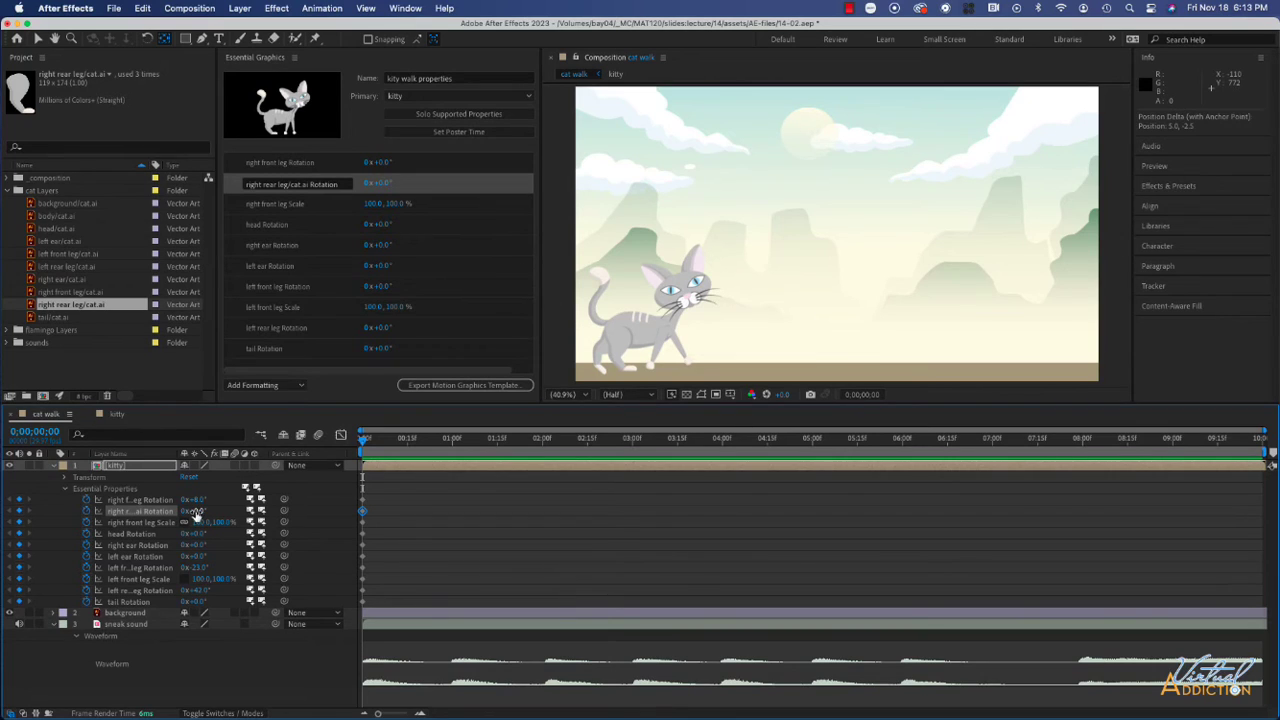
{"action": "left_click_drag", "start_coordinate": [194, 512], "coordinate": [190, 512]}
{"action": "left_click_drag", "start_coordinate": [203, 590], "coordinate": [210, 589]}
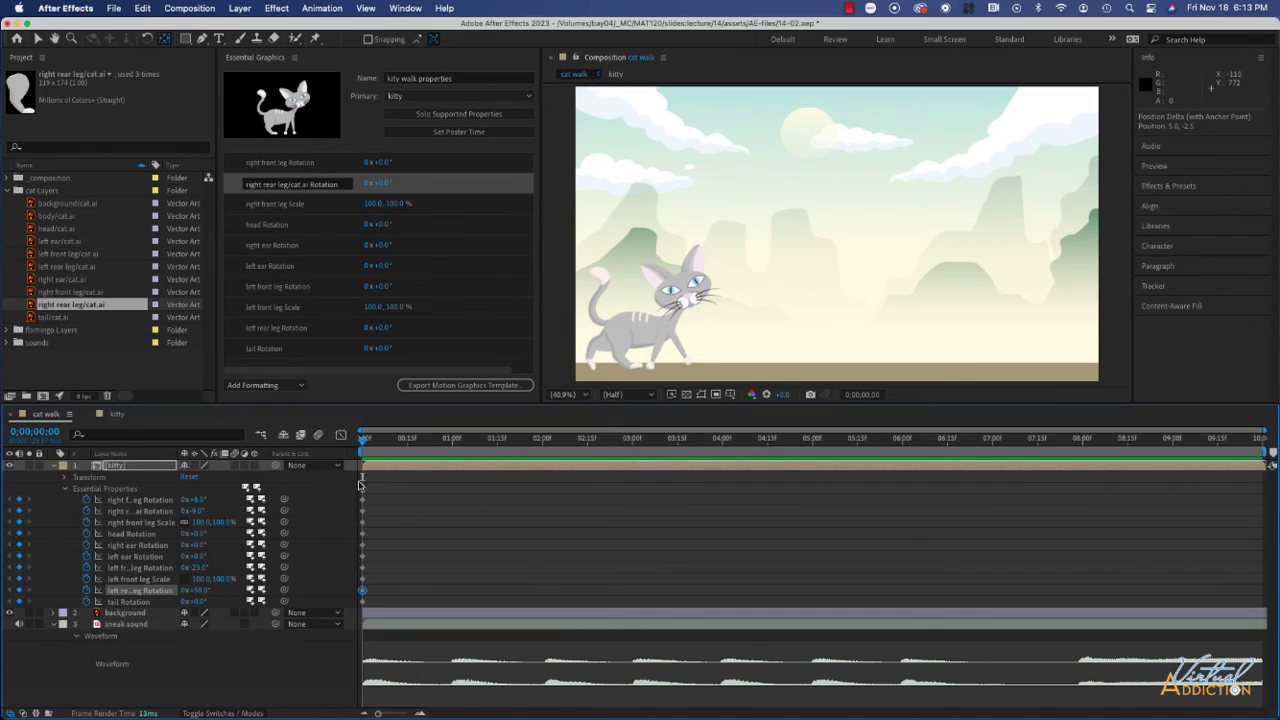
Add keyframes holding the current values for all of the kitty layer's Essential Properties at 0;00;00;20
{"action": "left_click_drag", "start_coordinate": [365, 443], "coordinate": [426, 444]}
{"action": "left_click", "coordinate": [424, 441]}
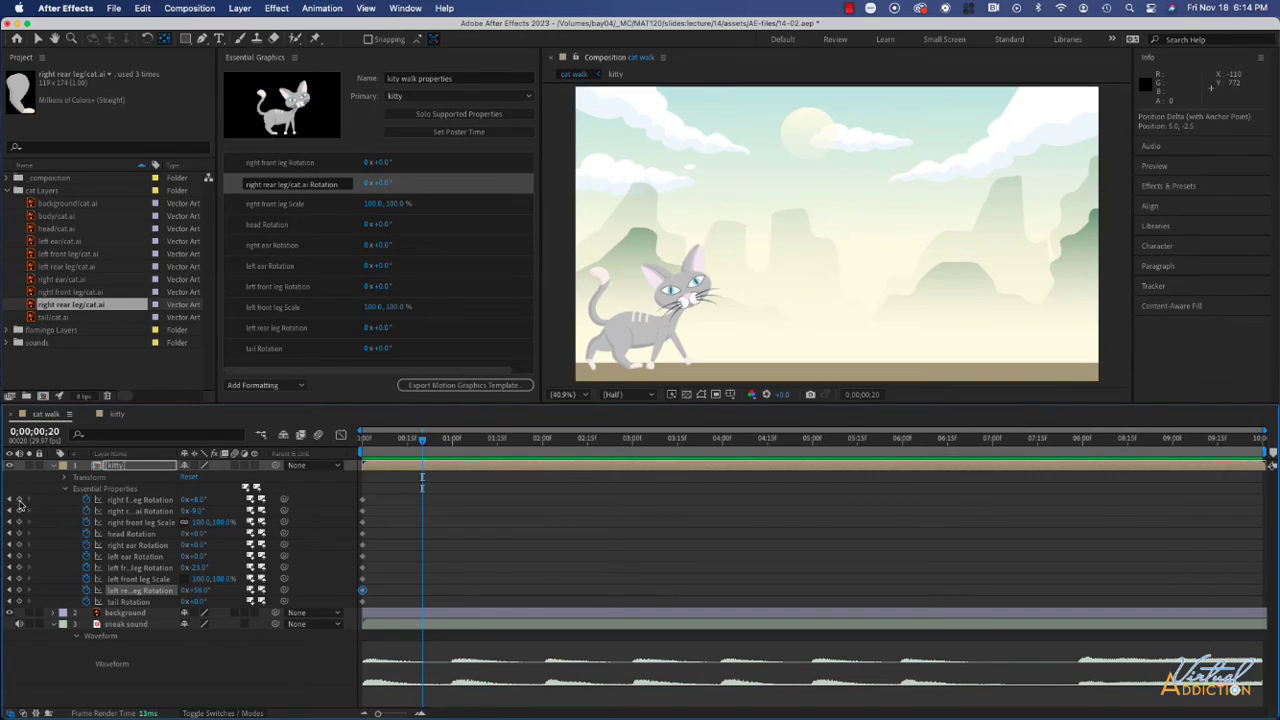
{"action": "left_click_drag", "start_coordinate": [20, 500], "coordinate": [20, 601]}
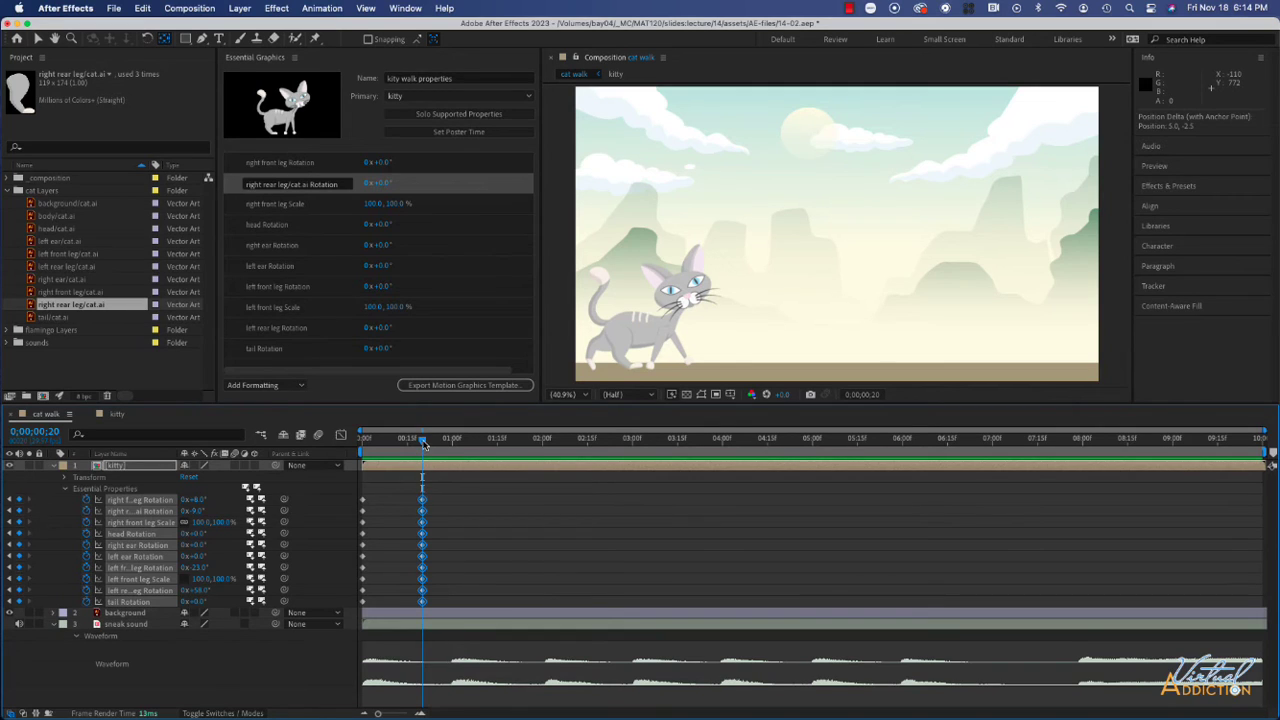
At 0;00;00;10, set Rotation to -51° for the right front leg, 54° for the right rear leg, 24° for the head and -9° for the right ear
{"action": "left_click_drag", "start_coordinate": [422, 444], "coordinate": [395, 447]}
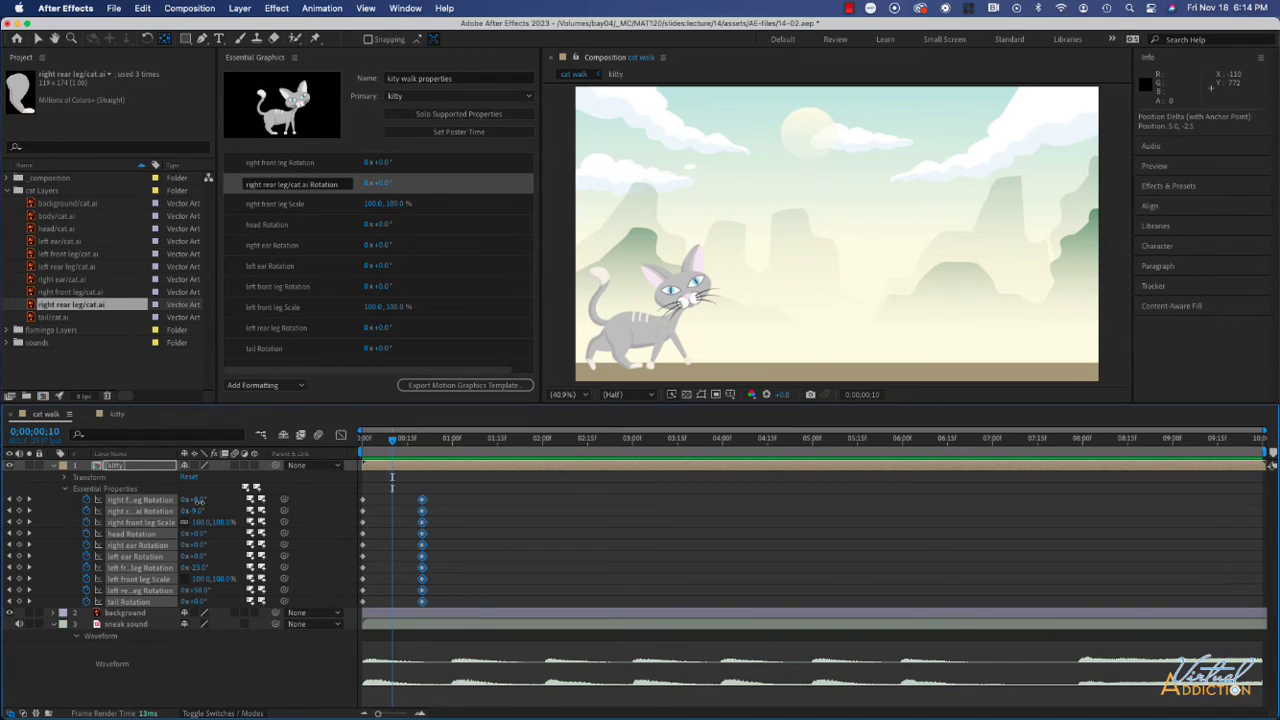
{"action": "left_click_drag", "start_coordinate": [199, 502], "coordinate": [162, 502]}
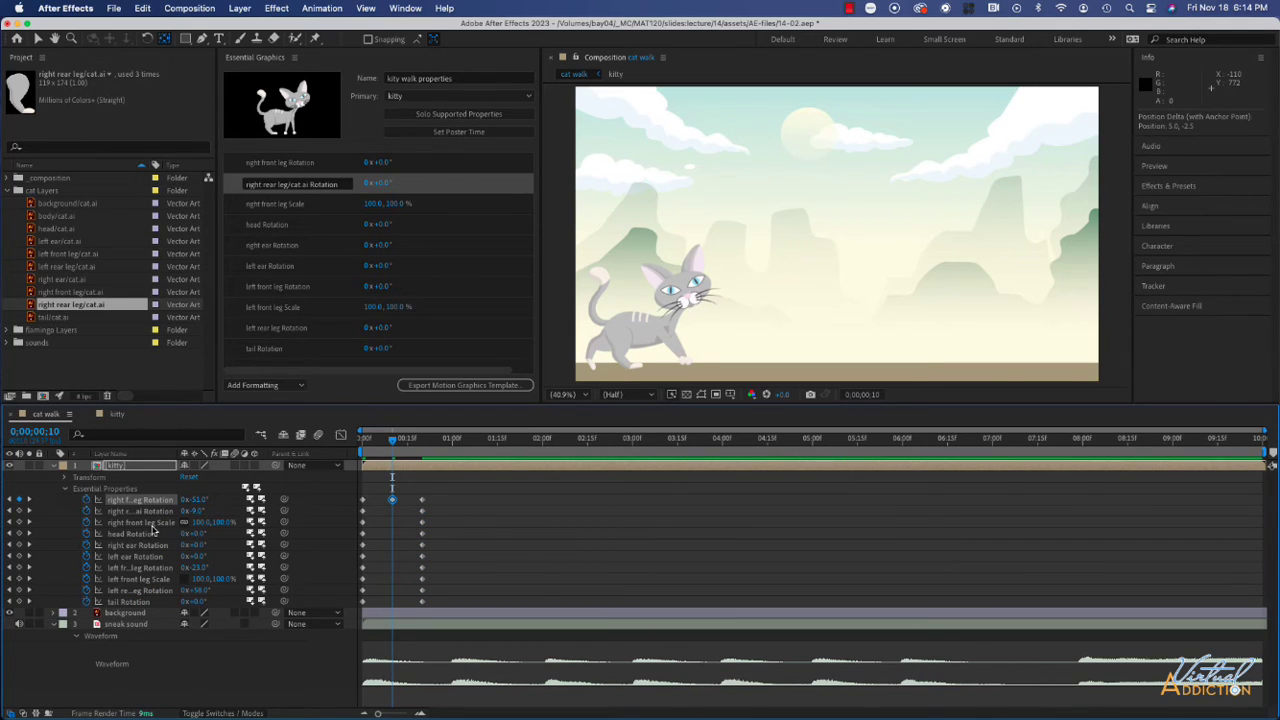
{"action": "left_click_drag", "start_coordinate": [197, 513], "coordinate": [190, 546]}
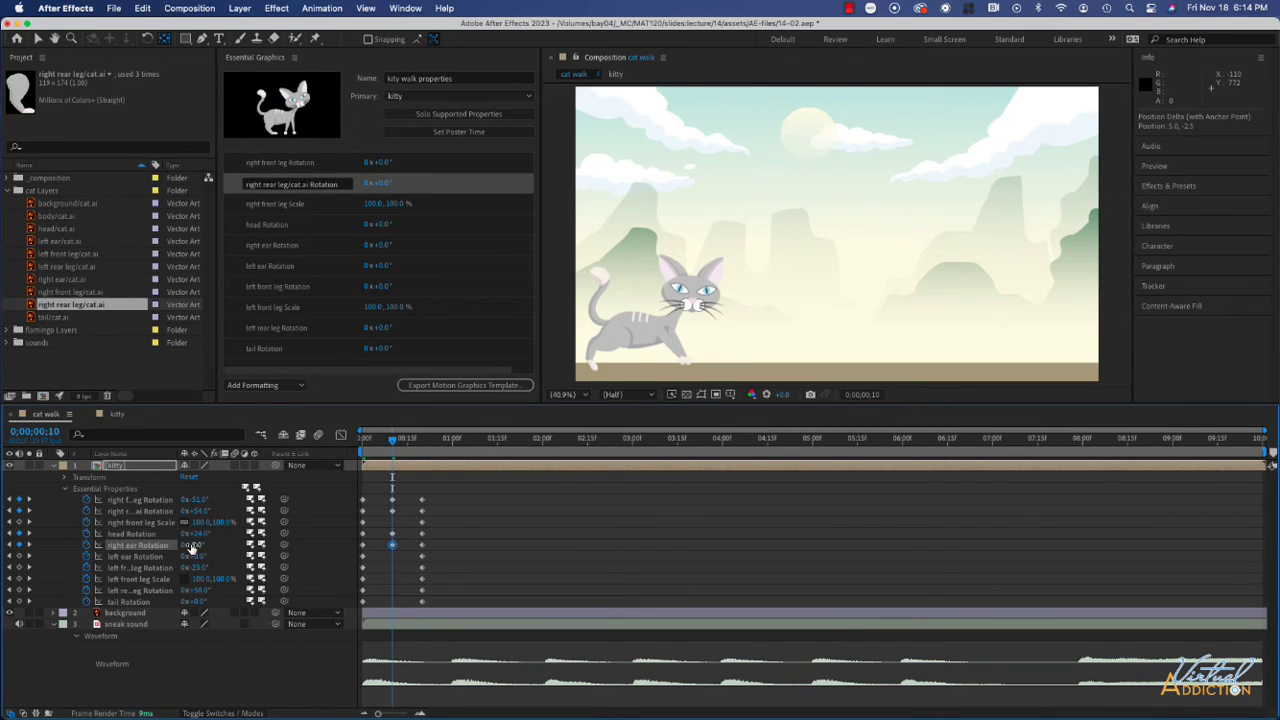
{"action": "key", "text": "super+z"}
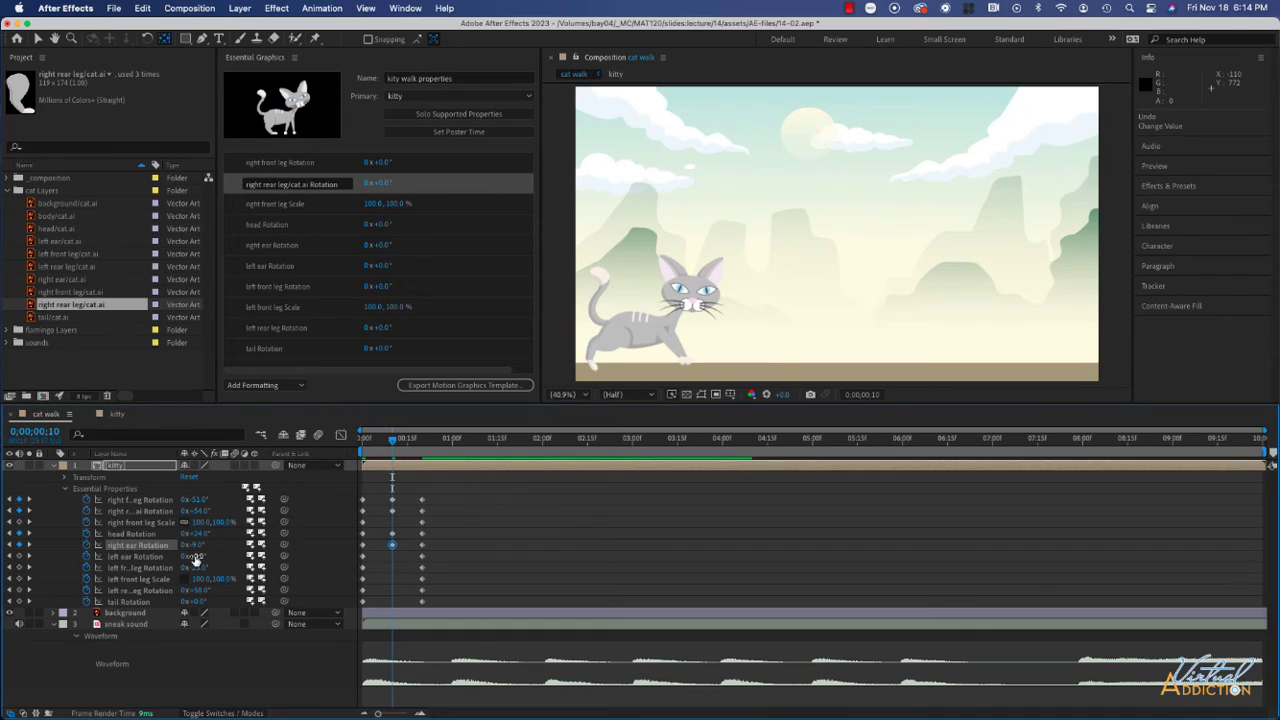
{"action": "left_click_drag", "start_coordinate": [196, 558], "coordinate": [198, 556]}
{"action": "key", "text": "super+z"}
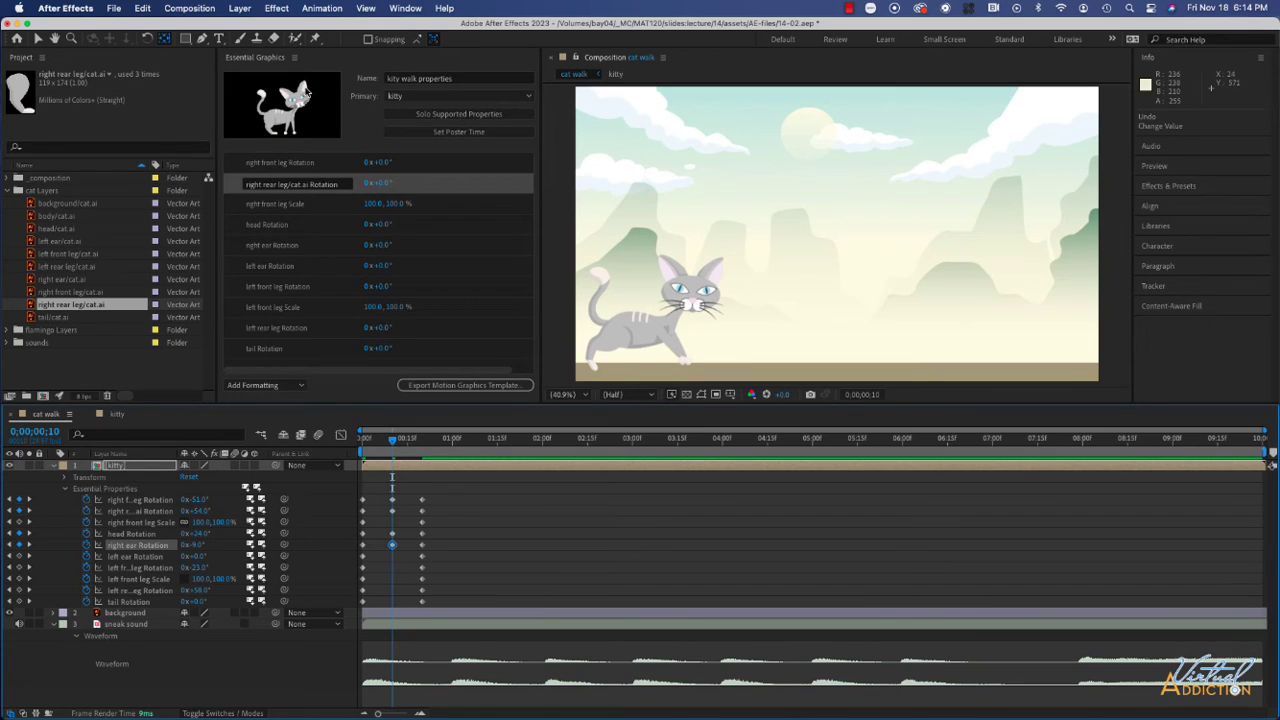
Move the left ear layer's anchor point to the base of the ear in the kitty composition and return to the cat walk composition
{"action": "left_click", "coordinate": [117, 413]}
{"action": "left_click", "coordinate": [125, 521]}
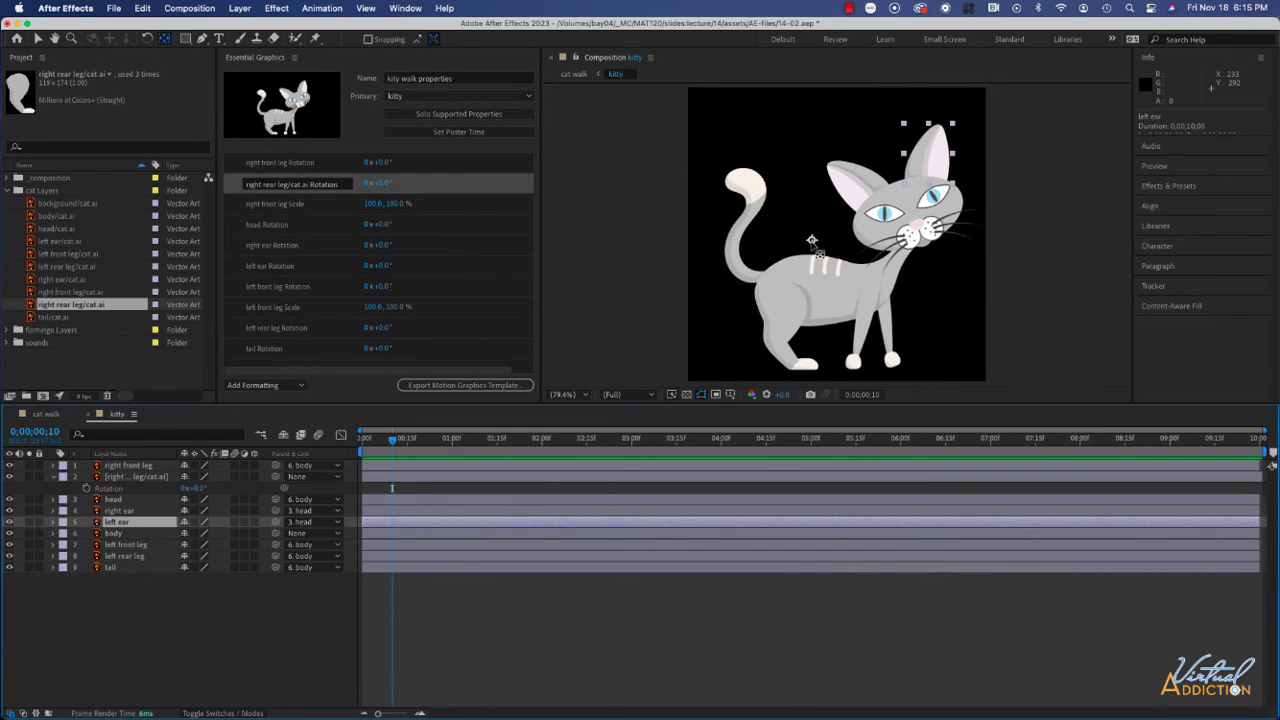
{"action": "left_click_drag", "start_coordinate": [812, 241], "coordinate": [945, 168]}
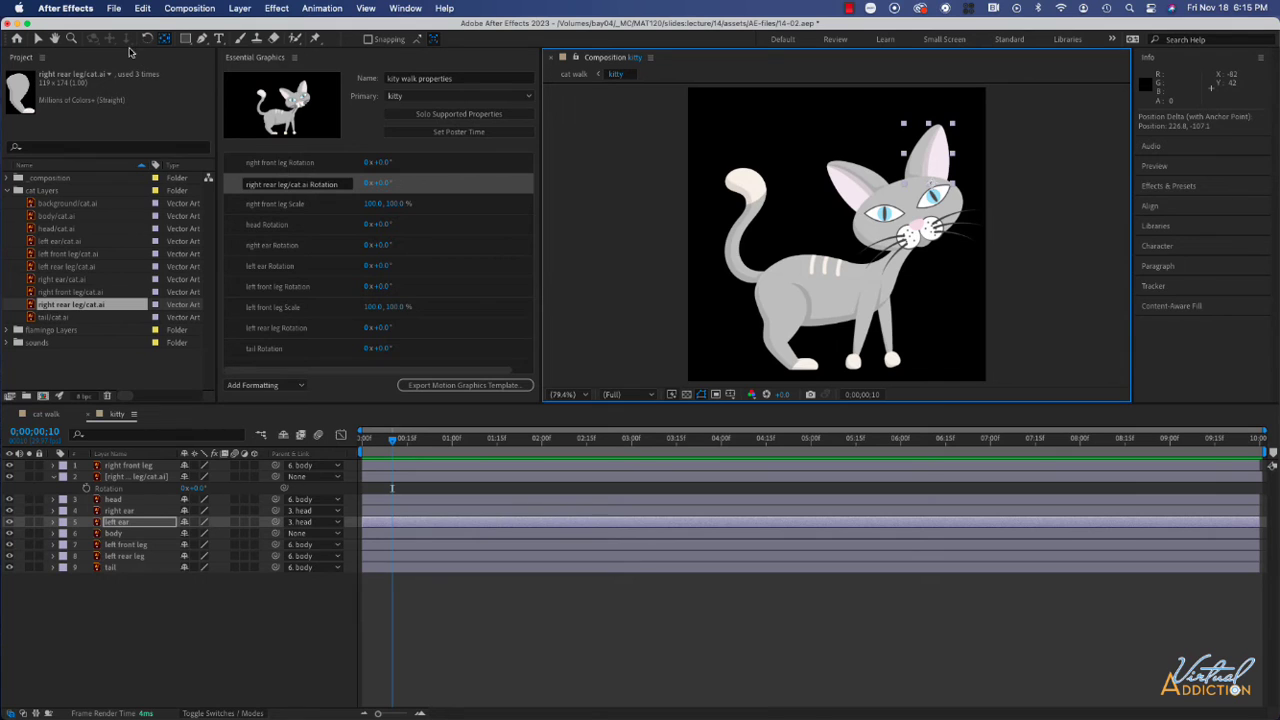
{"action": "left_click", "coordinate": [36, 39]}
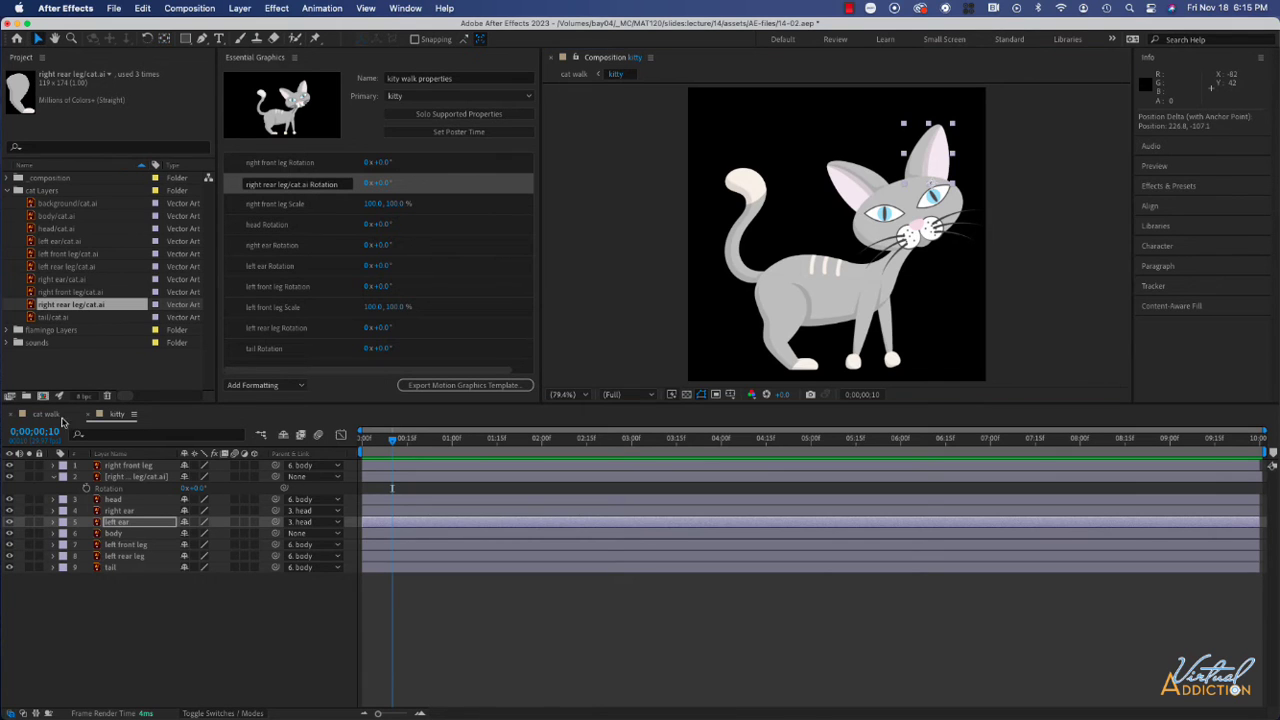
{"action": "left_click", "coordinate": [50, 414]}
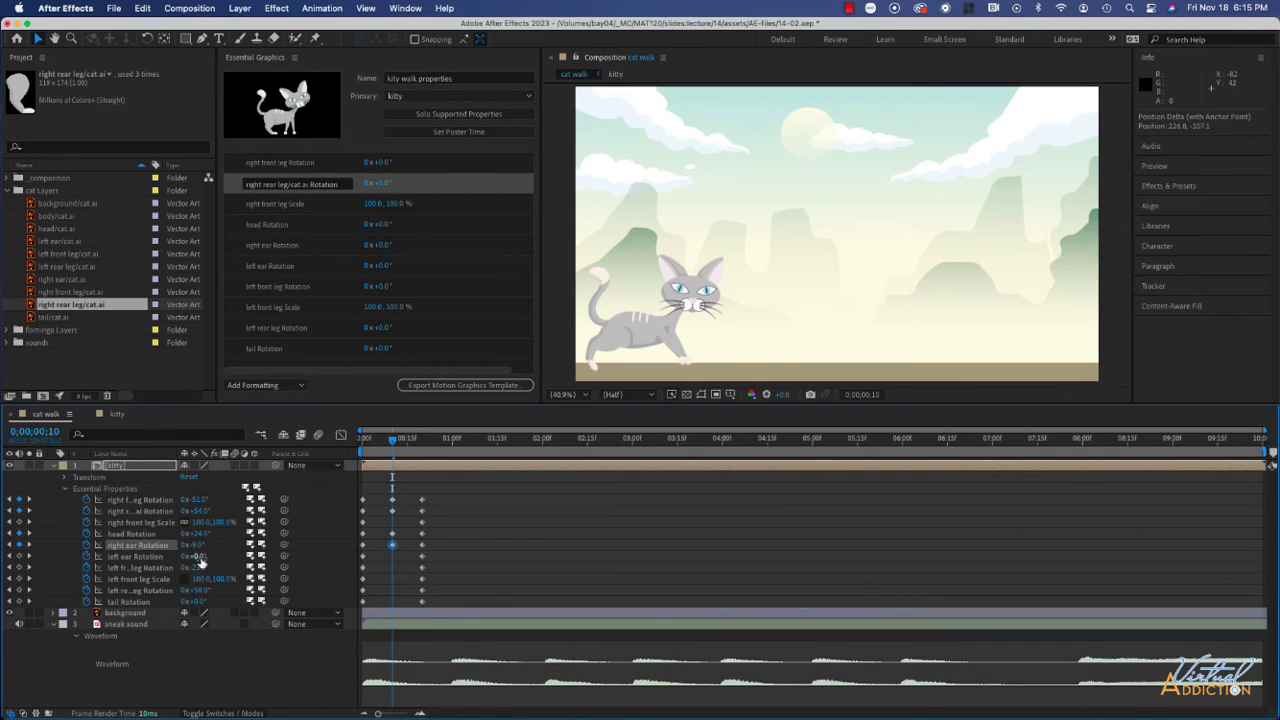
Try a Rotation of 15° for the left ear at 0;00;00;10
{"action": "mouse_move", "coordinate": [198, 557]}
{"action": "left_mouse_down"}
{"action": "mouse_move", "coordinate": [183, 556]}
{"action": "mouse_move", "coordinate": [207, 557]}
{"action": "left_mouse_up"}
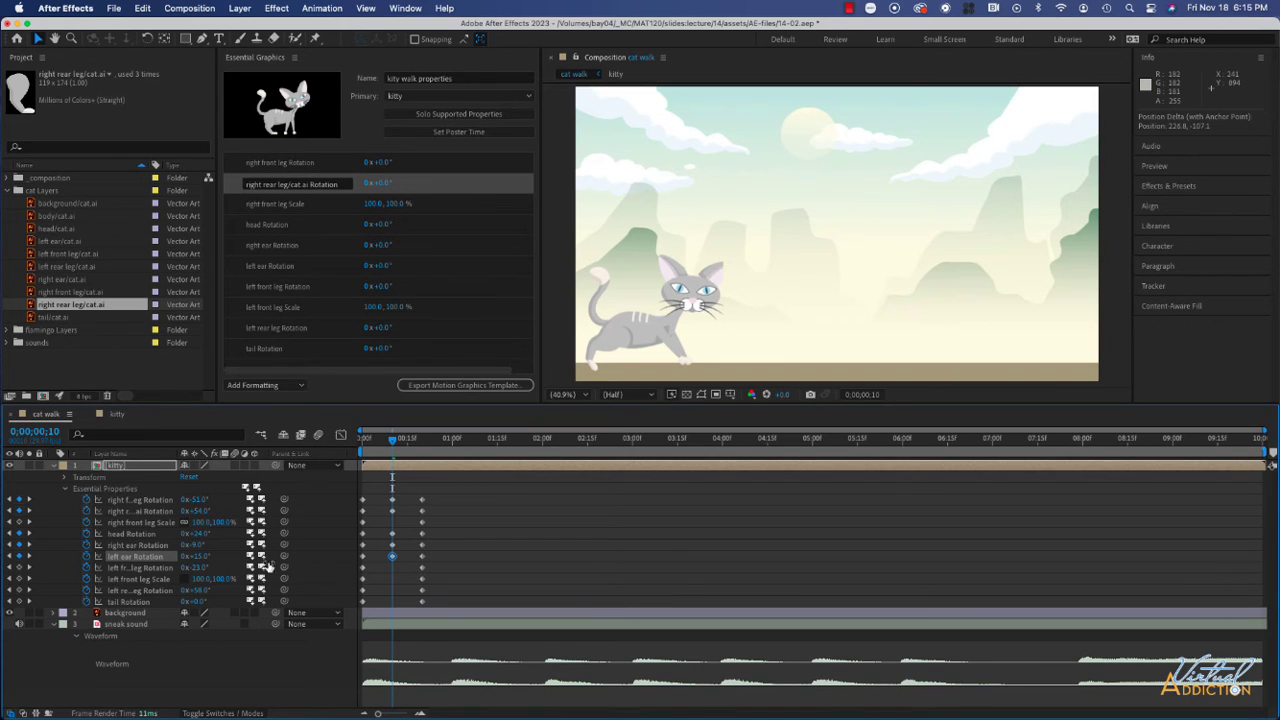
{"action": "left_click_drag", "start_coordinate": [201, 556], "coordinate": [197, 556]}
Enlarge the kitty composition to a width of 600 px with the aspect ratio locked
{"action": "left_click", "coordinate": [118, 415]}
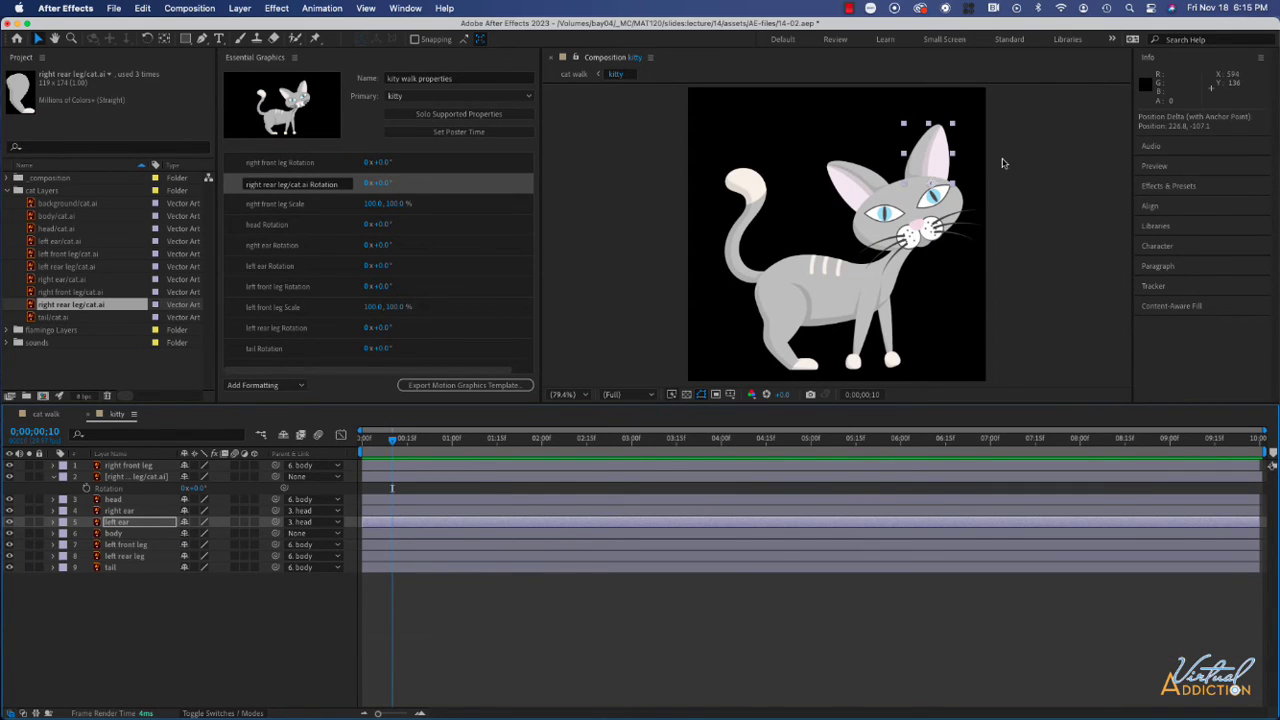
{"action": "left_click", "coordinate": [704, 372]}
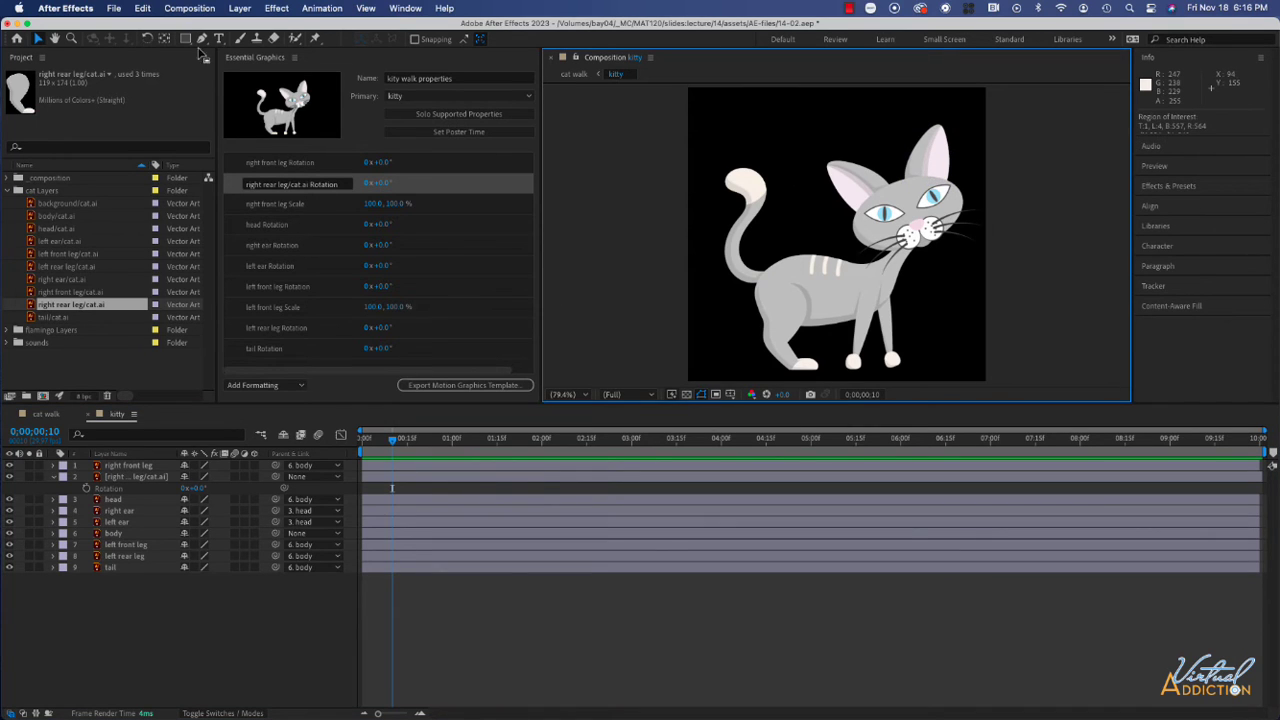
{"action": "left_click", "coordinate": [203, 9]}
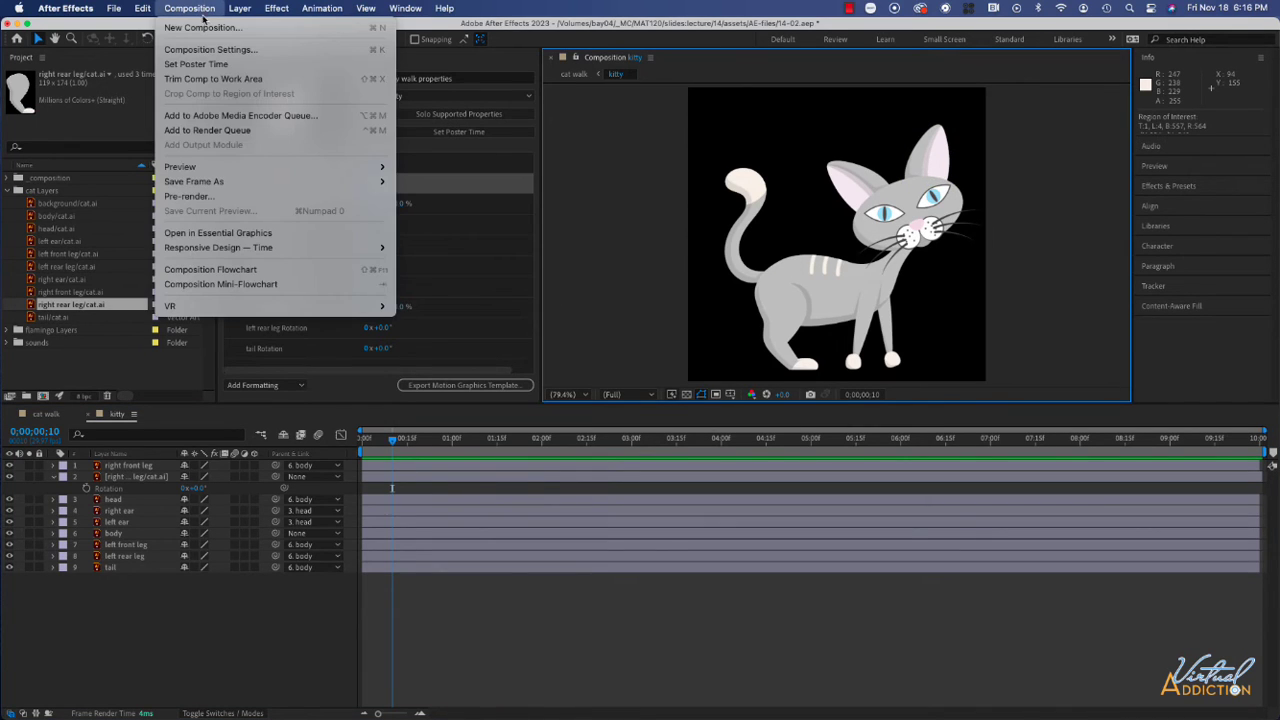
{"action": "left_click", "coordinate": [210, 49]}
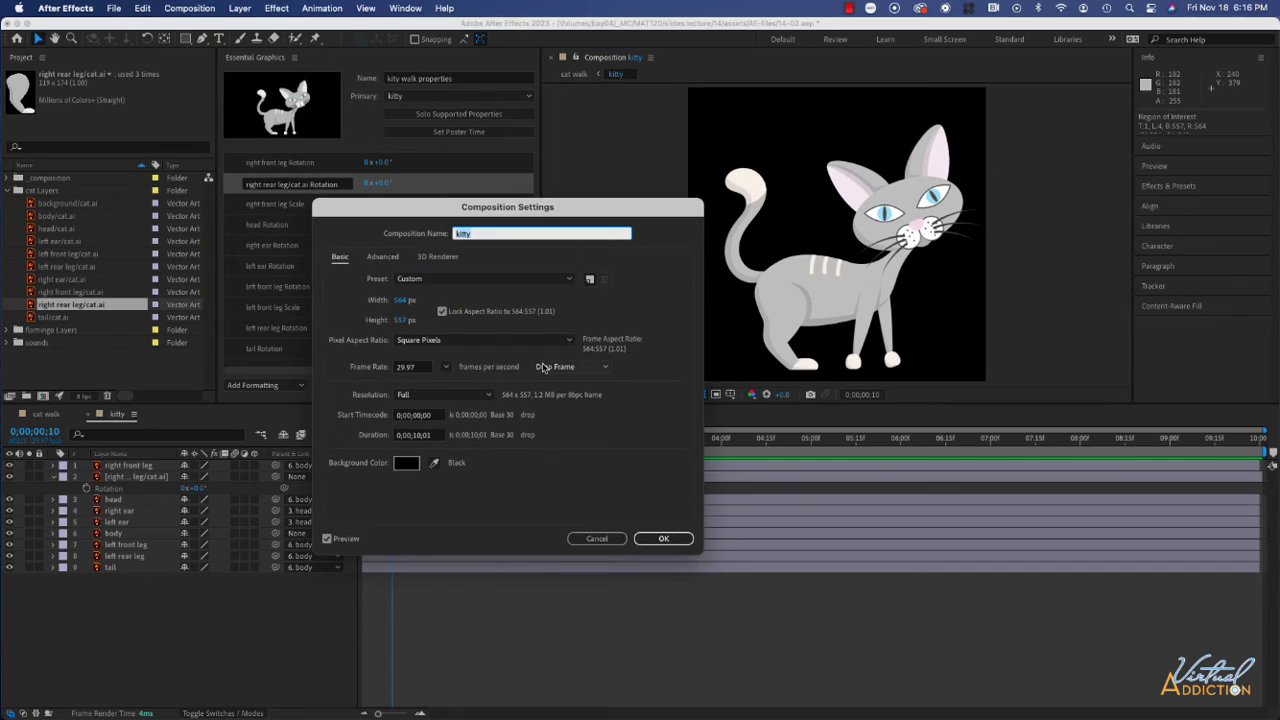
{"action": "left_click", "coordinate": [402, 301]}
{"action": "type", "text": "600"}
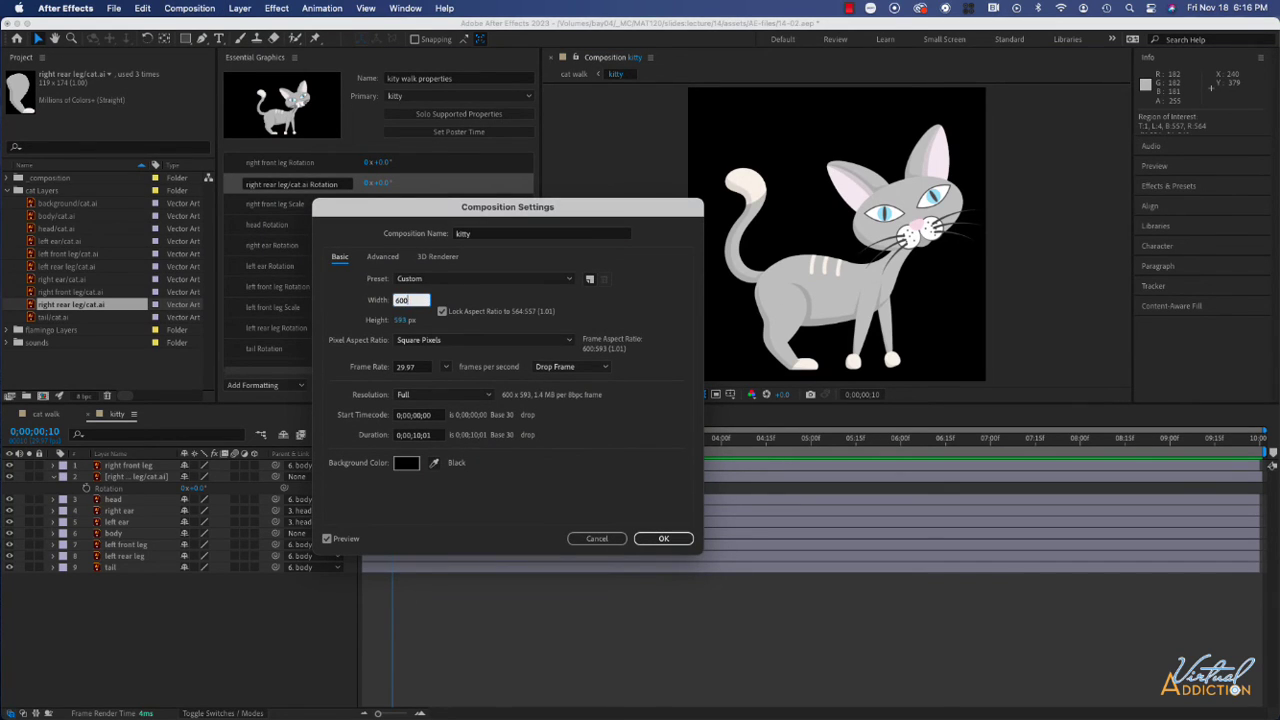
{"action": "left_click", "coordinate": [663, 538]}
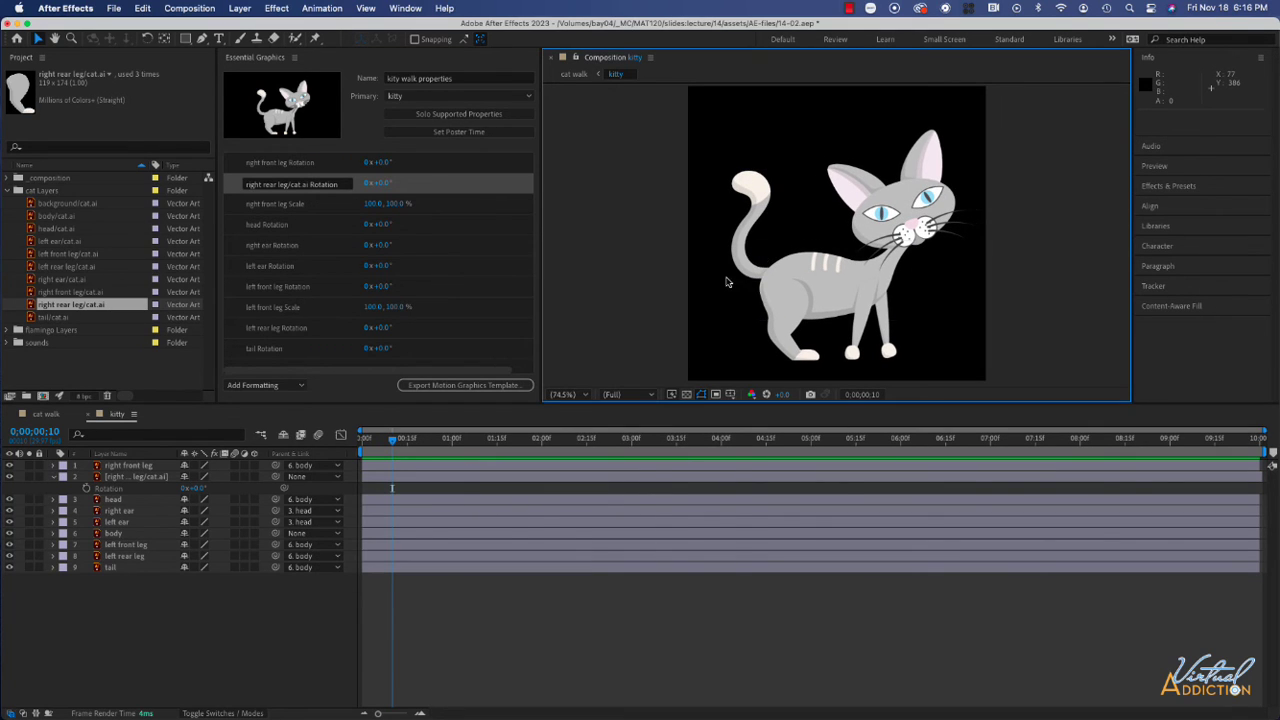
Shift all nine kitty layers together slightly left in the enlarged frame and return to the cat walk composition
{"action": "left_click", "coordinate": [132, 466]}
{"action": "left_click", "coordinate": [124, 568], "text": "shift"}
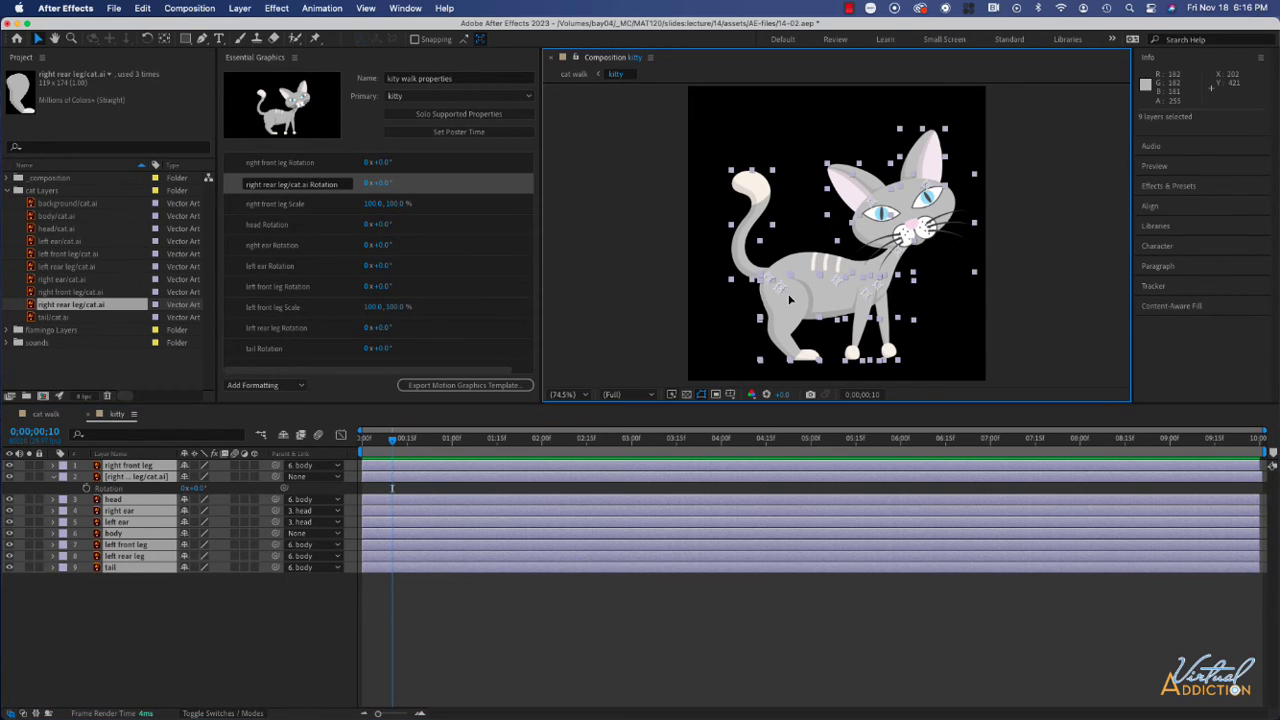
{"action": "left_click_drag", "start_coordinate": [791, 298], "coordinate": [783, 297]}
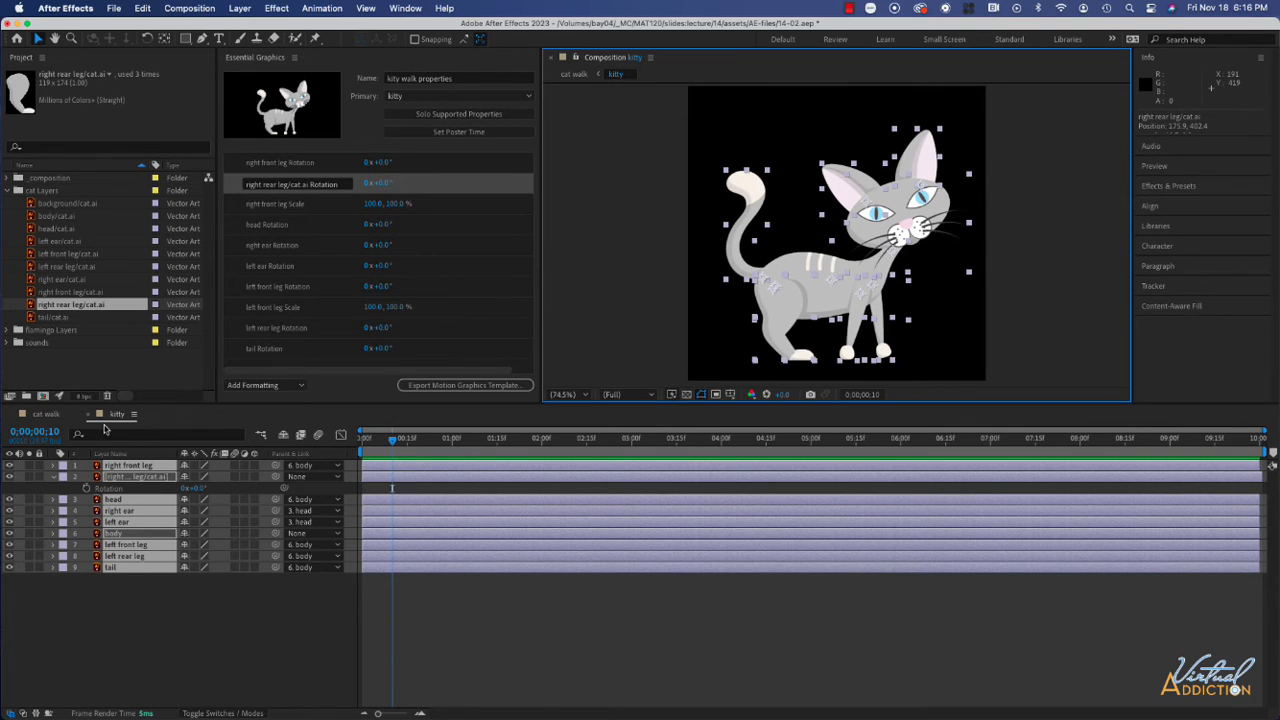
{"action": "left_click", "coordinate": [45, 414]}
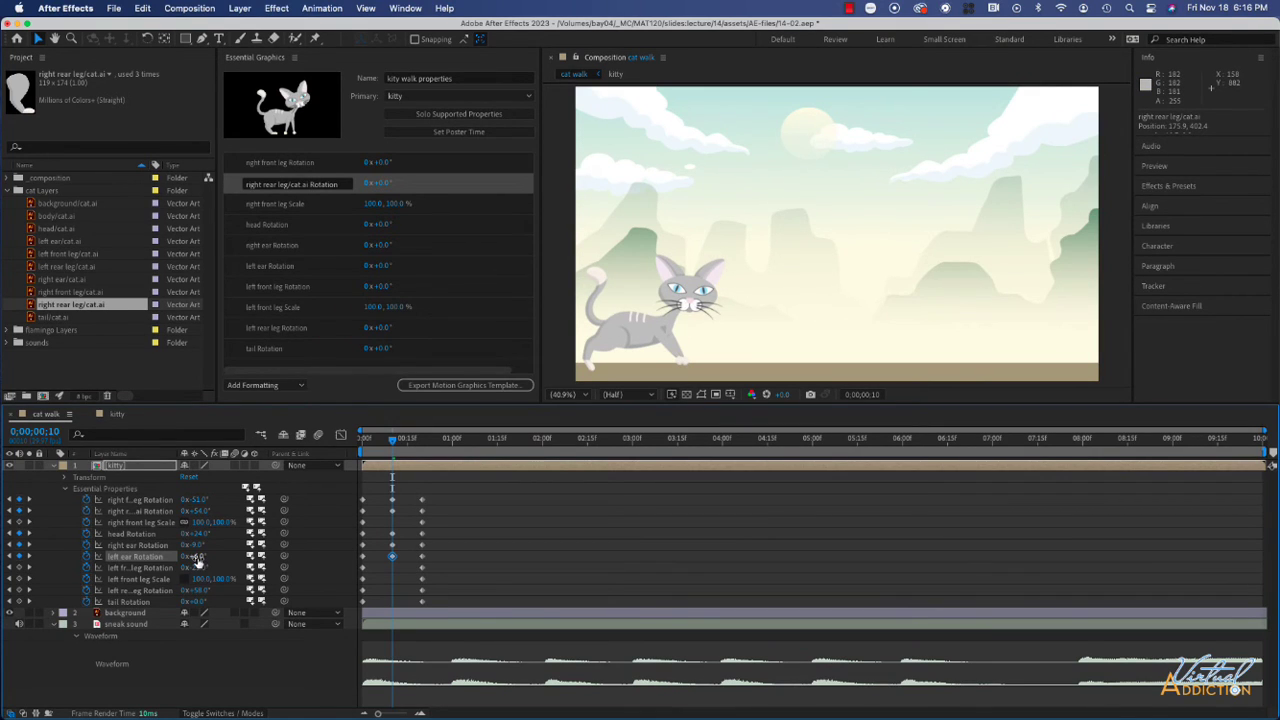
At 0;00;00;10, set Rotation to 2° for the left ear, 35° for the left front leg and -8° for the left rear leg
{"action": "left_click_drag", "start_coordinate": [198, 563], "coordinate": [194, 560]}
{"action": "left_click_drag", "start_coordinate": [197, 567], "coordinate": [232, 566]}
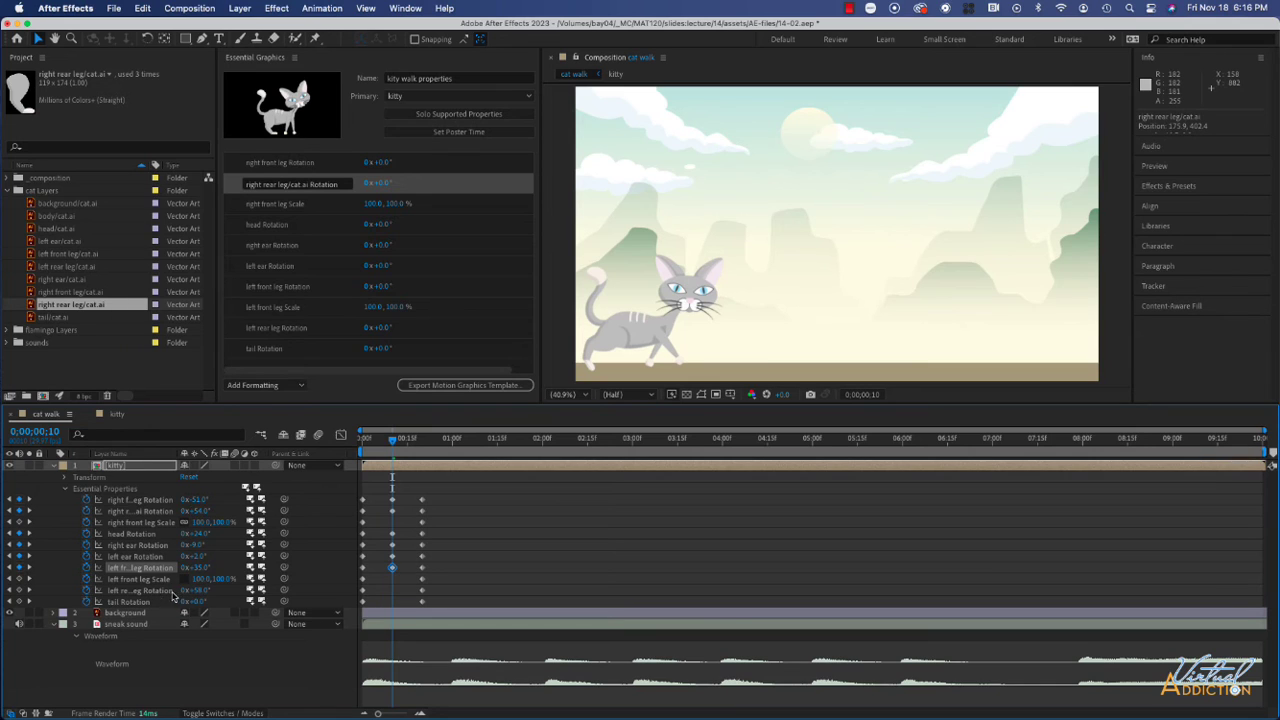
{"action": "left_click_drag", "start_coordinate": [197, 590], "coordinate": [158, 590]}
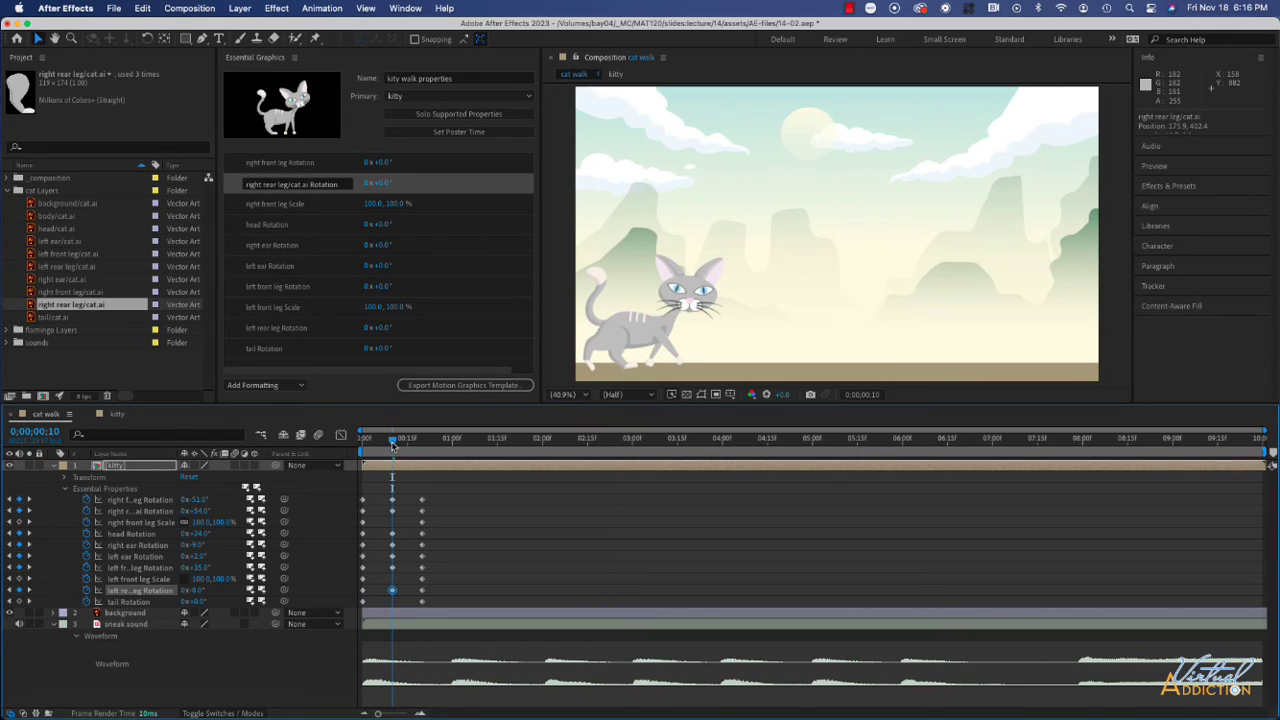
Preview the cat's leg, head and ear animation from the first frame
{"action": "left_click_drag", "start_coordinate": [392, 439], "coordinate": [360, 457]}
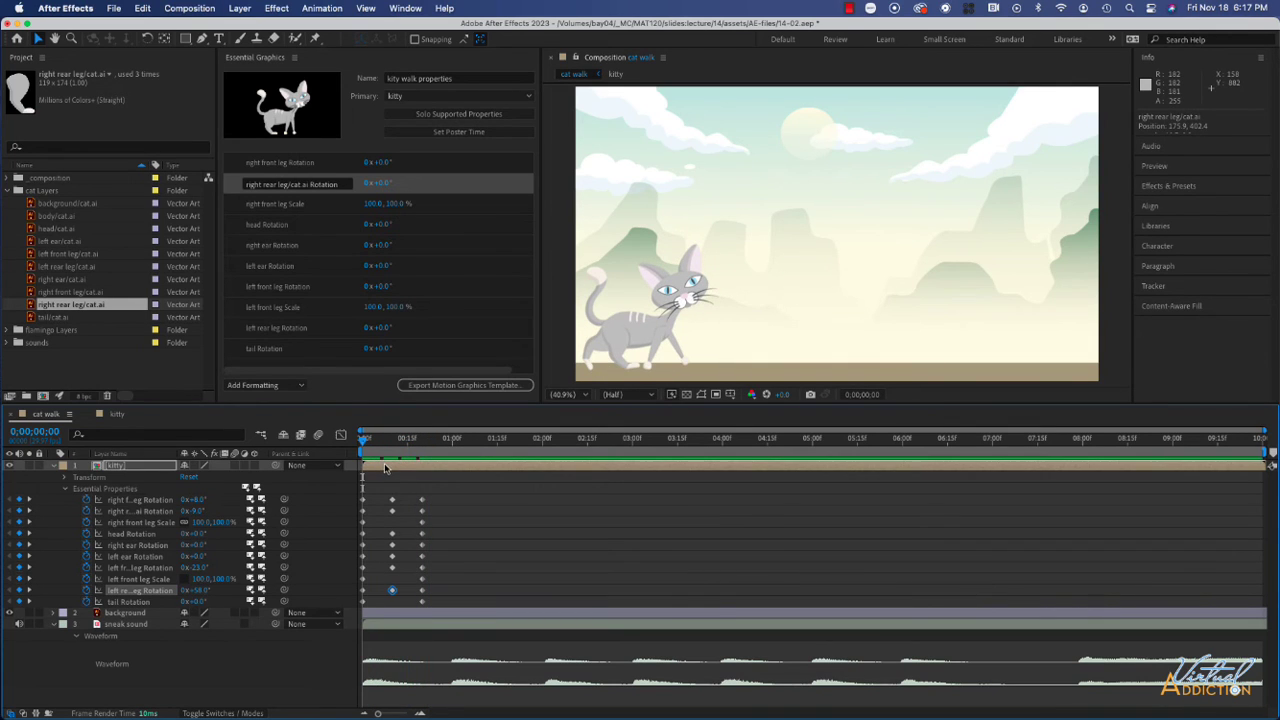
{"action": "key", "text": "space"}
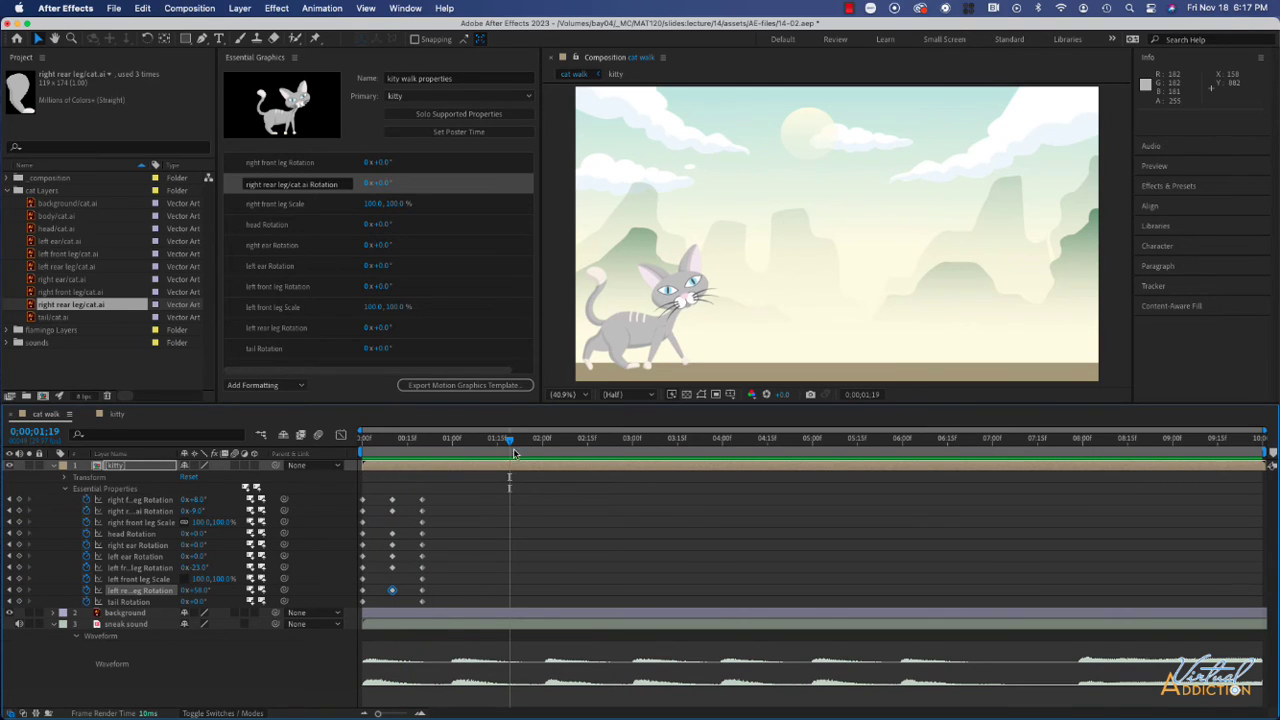
At 0;00;00;29, set the right front leg's Rotation to -18° and its unlinked vertical Scale to 80%
{"action": "left_click_drag", "start_coordinate": [514, 451], "coordinate": [449, 446]}
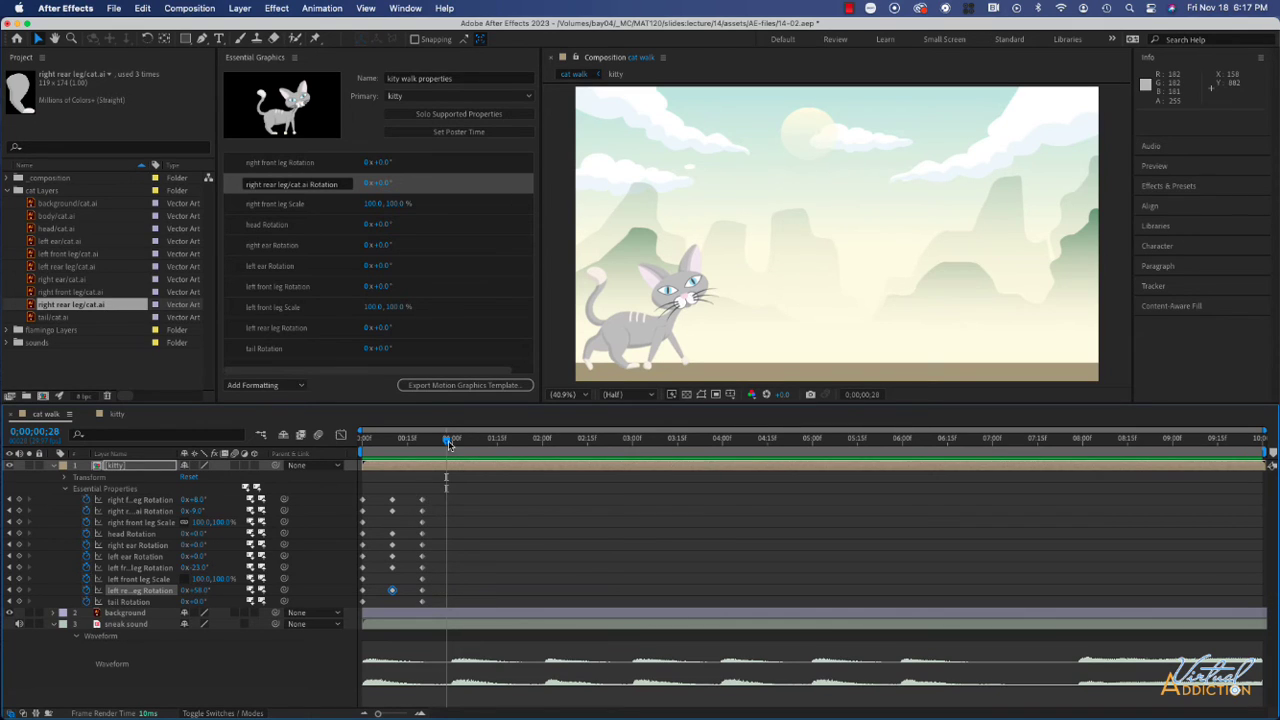
{"action": "left_click_drag", "start_coordinate": [446, 439], "coordinate": [450, 439]}
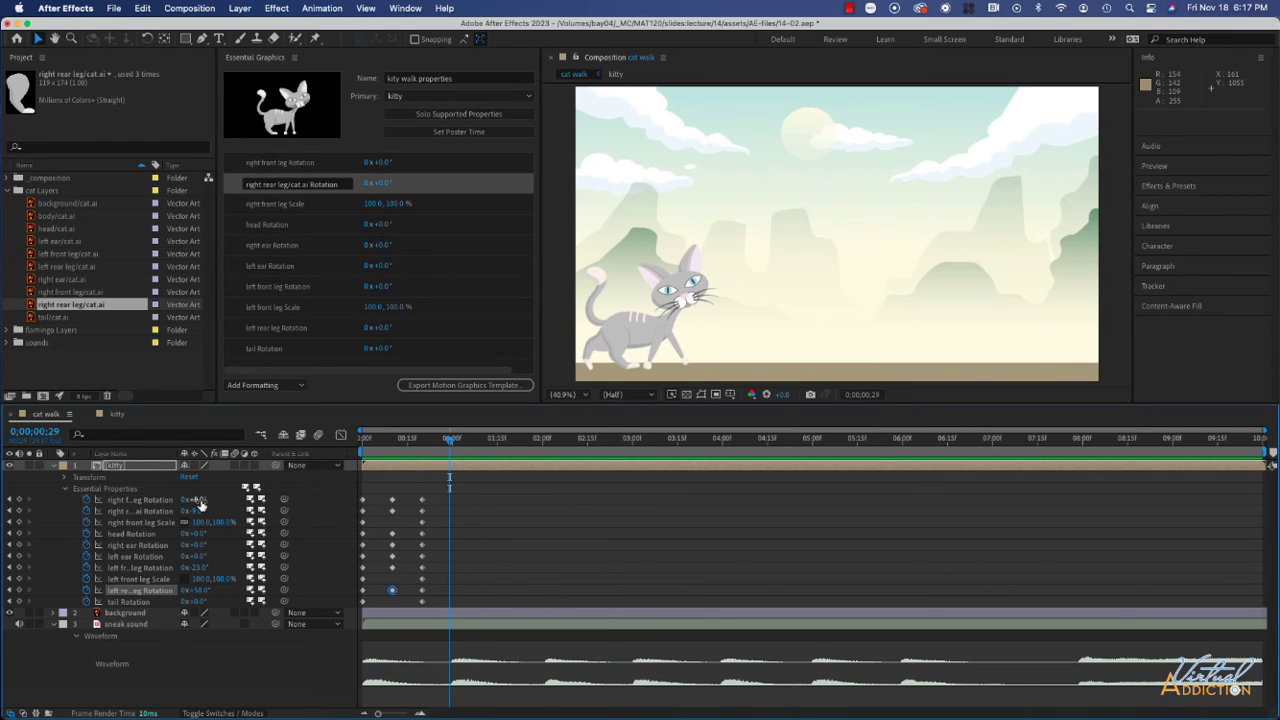
{"action": "left_click_drag", "start_coordinate": [199, 501], "coordinate": [186, 500]}
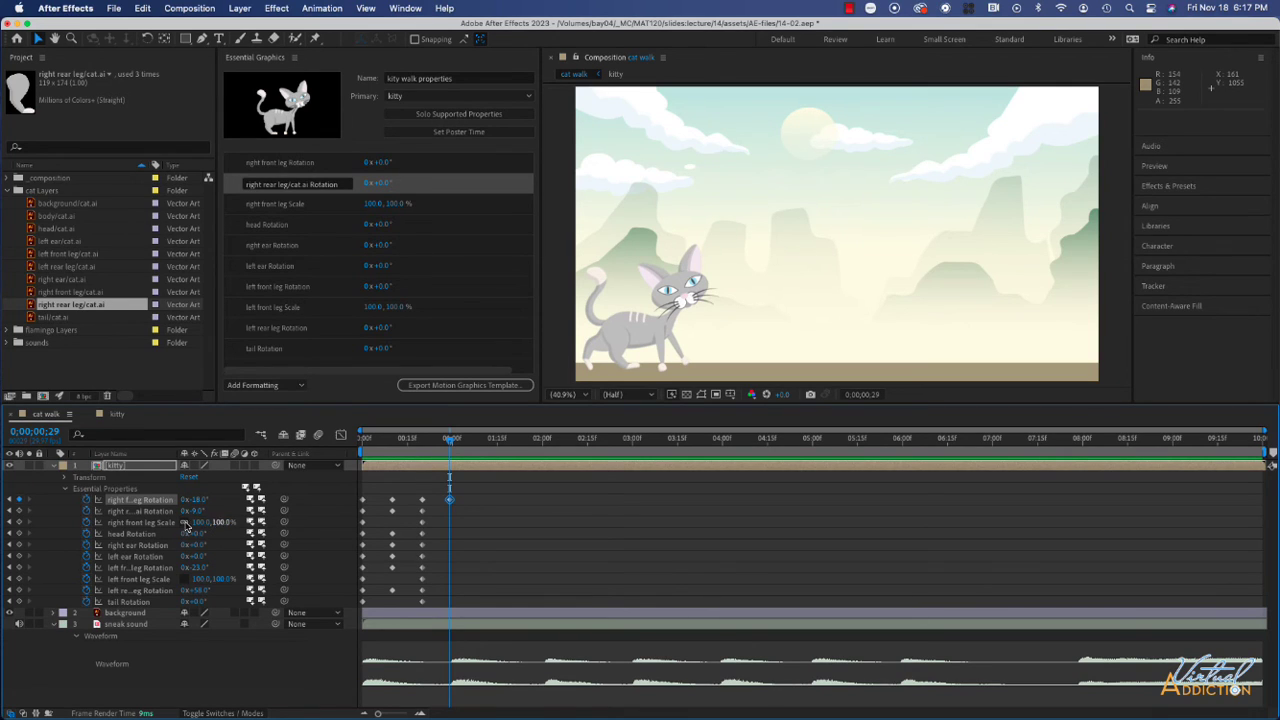
{"action": "left_click_drag", "start_coordinate": [225, 525], "coordinate": [214, 523]}
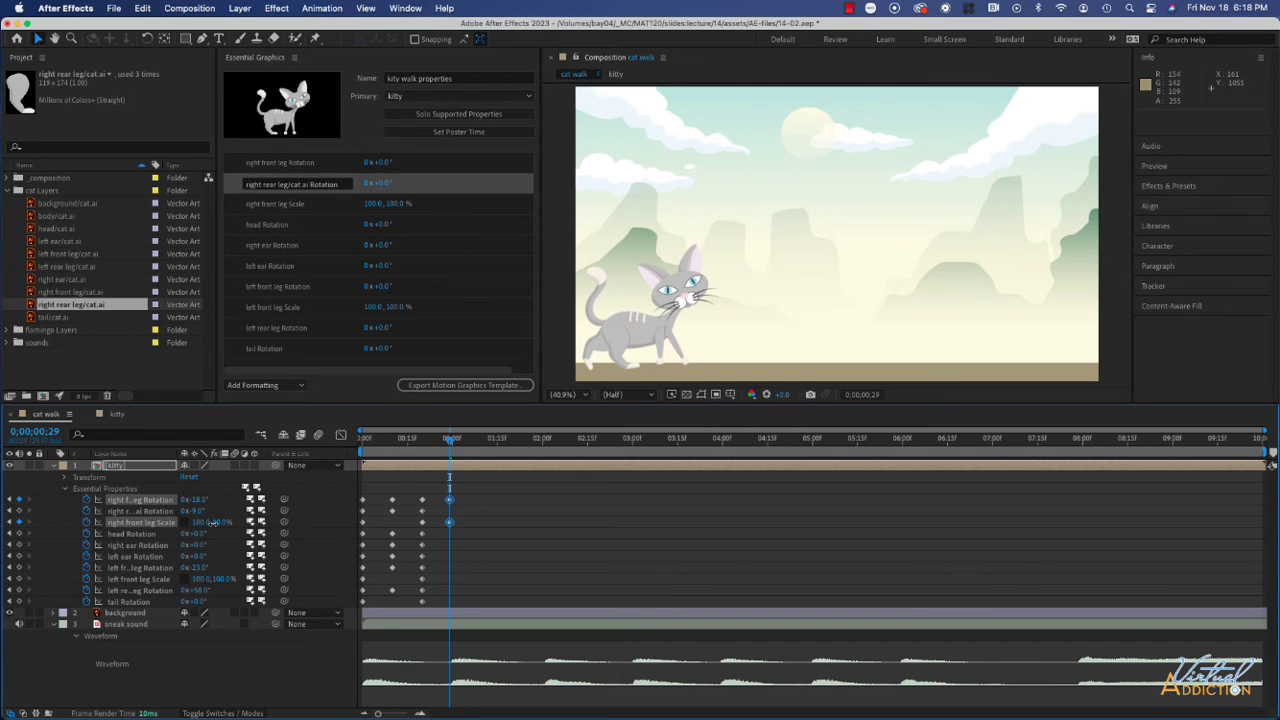
{"action": "mouse_move", "coordinate": [451, 445]}
{"action": "left_mouse_down"}
{"action": "mouse_move", "coordinate": [403, 445]}
{"action": "mouse_move", "coordinate": [465, 447]}
{"action": "mouse_move", "coordinate": [450, 452]}
{"action": "left_mouse_up"}
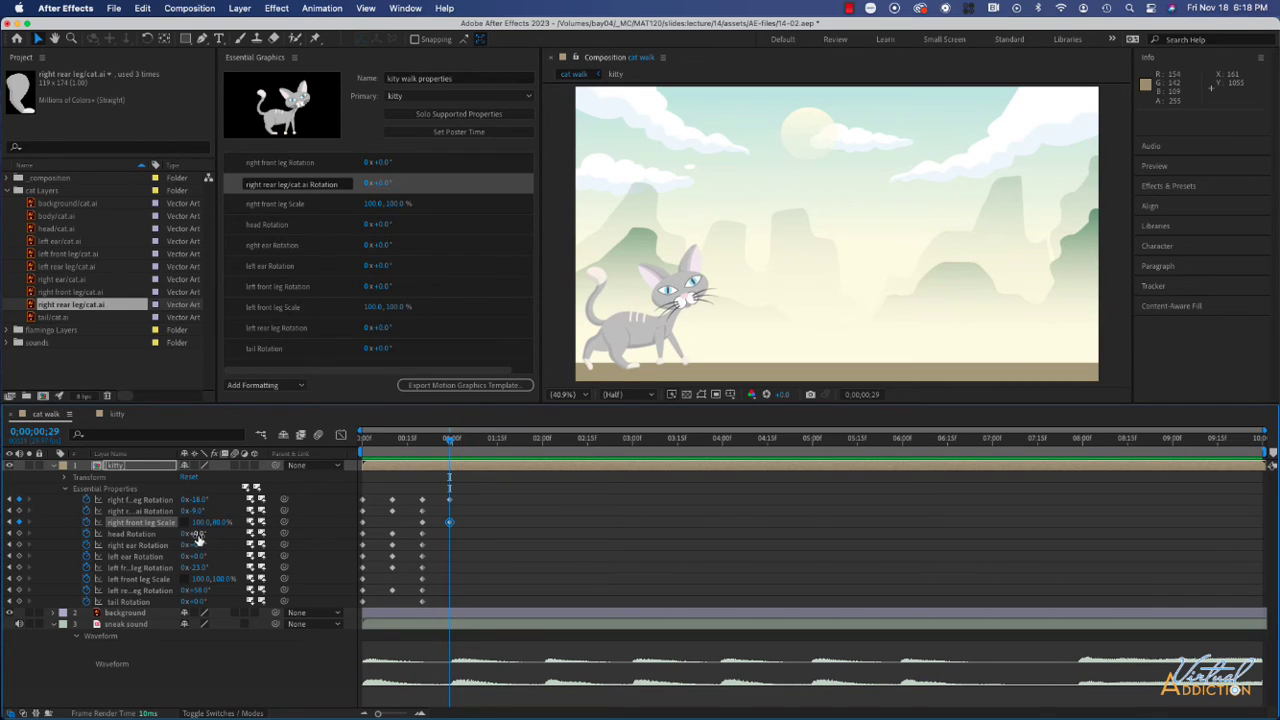
At 0;00;00;29, set head Rotation to 14°, left front leg Rotation to -2° with vertical Scale 87%, and left rear leg Rotation to -8°
{"action": "left_click_drag", "start_coordinate": [200, 534], "coordinate": [208, 534]}
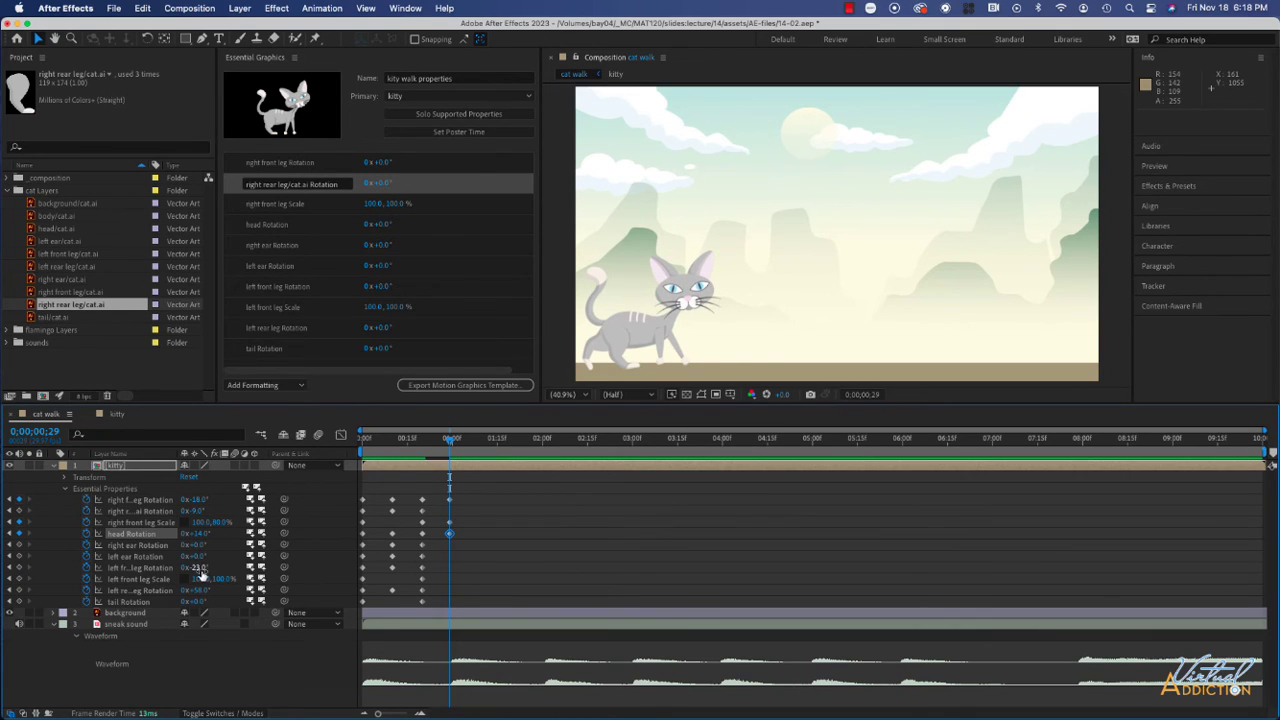
{"action": "left_click_drag", "start_coordinate": [199, 568], "coordinate": [209, 567]}
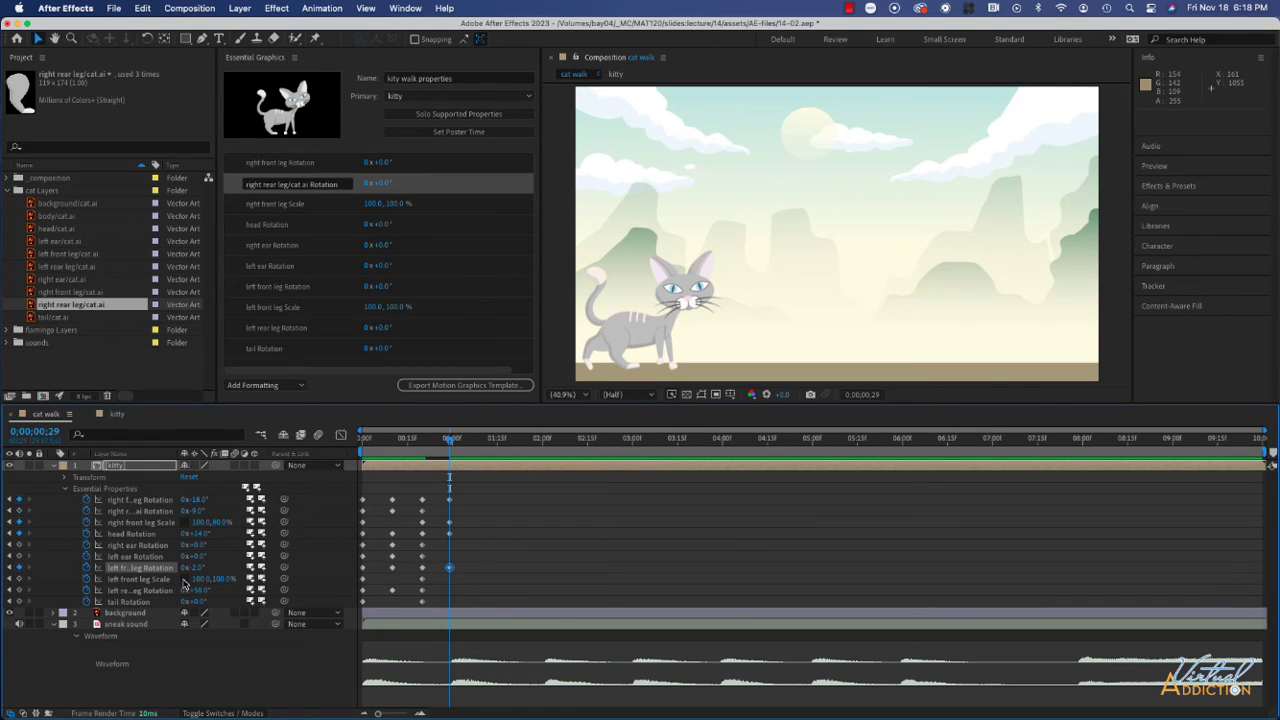
{"action": "left_click_drag", "start_coordinate": [218, 582], "coordinate": [211, 579]}
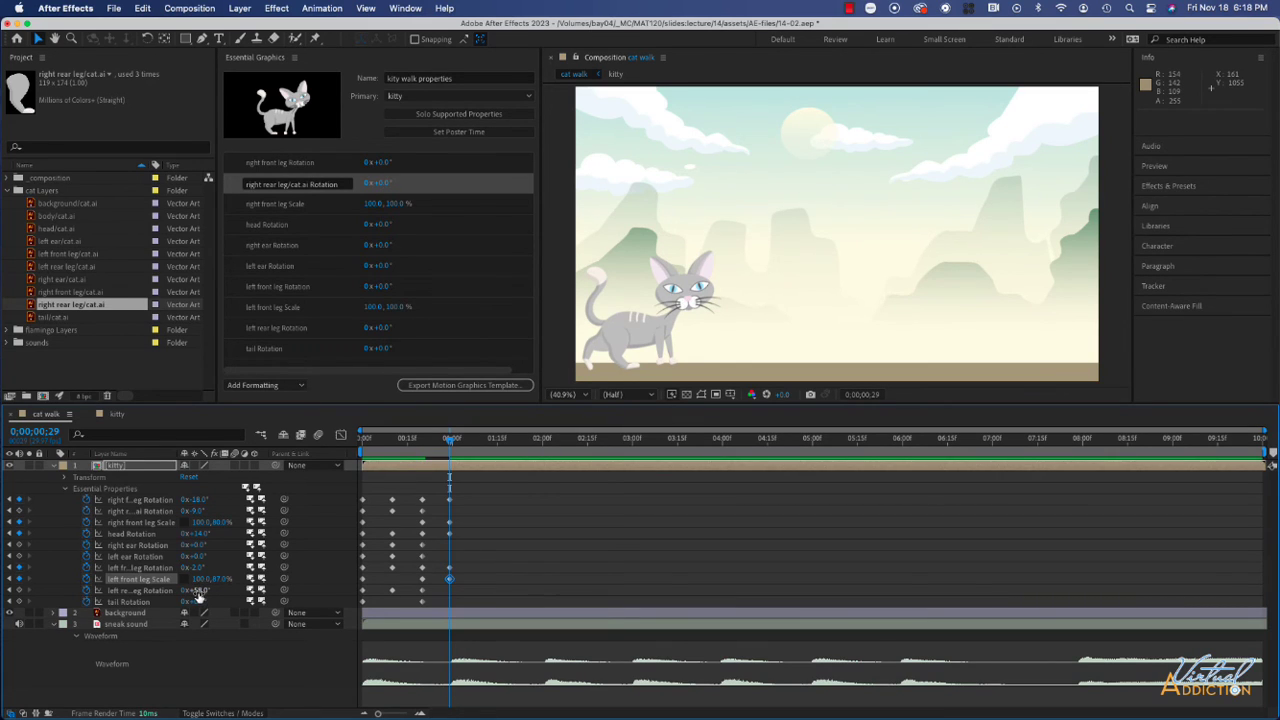
{"action": "left_click_drag", "start_coordinate": [200, 591], "coordinate": [197, 591]}
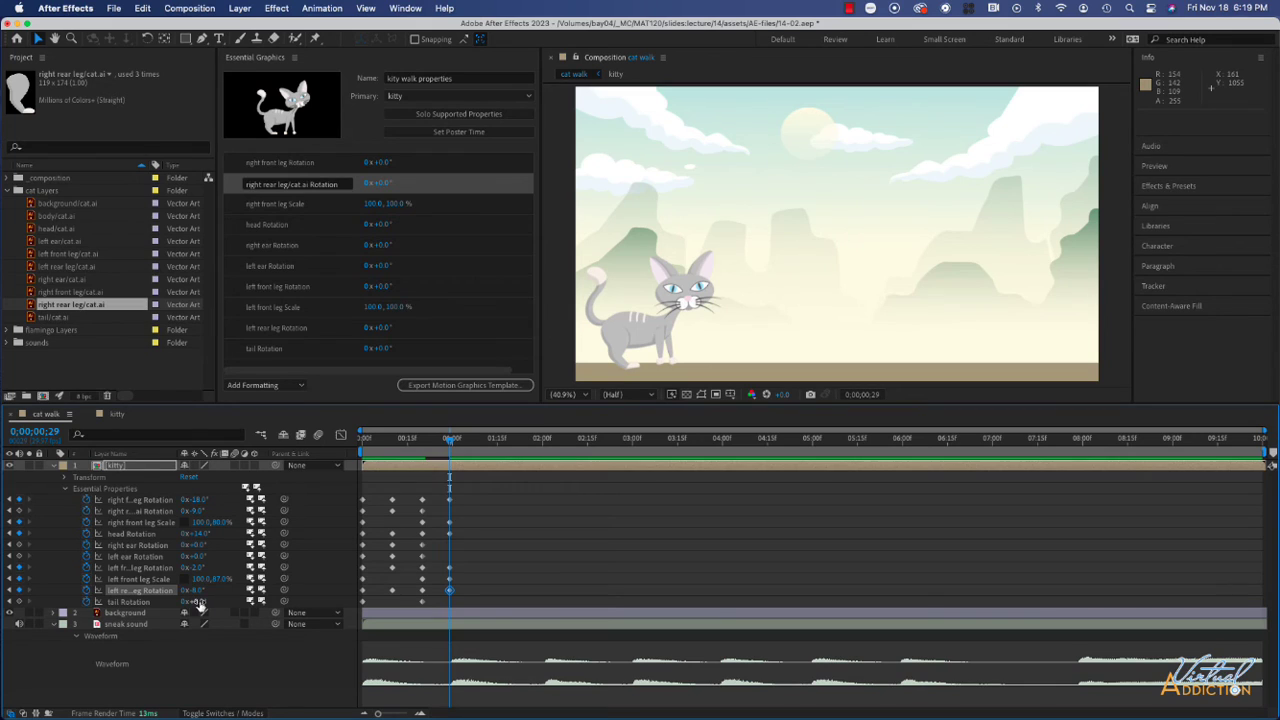
Keyframe a positive tail Rotation at 0;00;00;10 and a Rotation of -11° at the end of the walk cycle
{"action": "left_click_drag", "start_coordinate": [450, 441], "coordinate": [392, 451]}
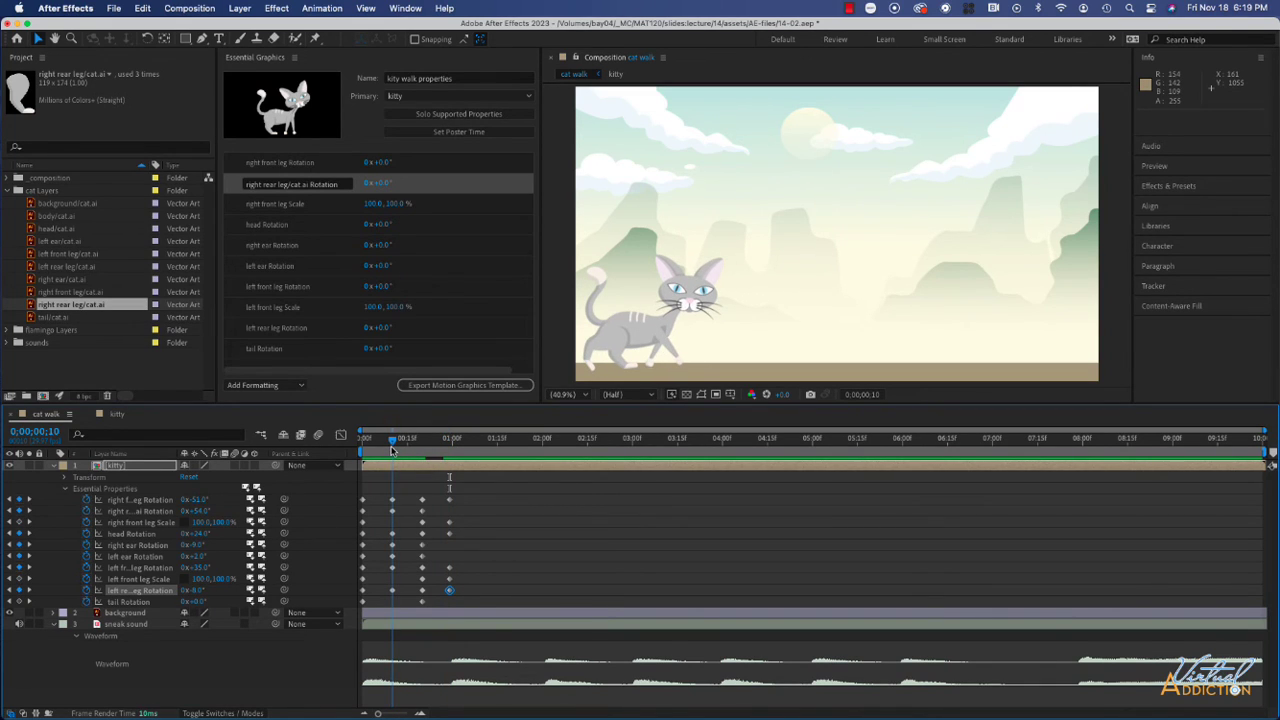
{"action": "left_click_drag", "start_coordinate": [197, 604], "coordinate": [210, 601]}
{"action": "left_click_drag", "start_coordinate": [432, 441], "coordinate": [447, 442]}
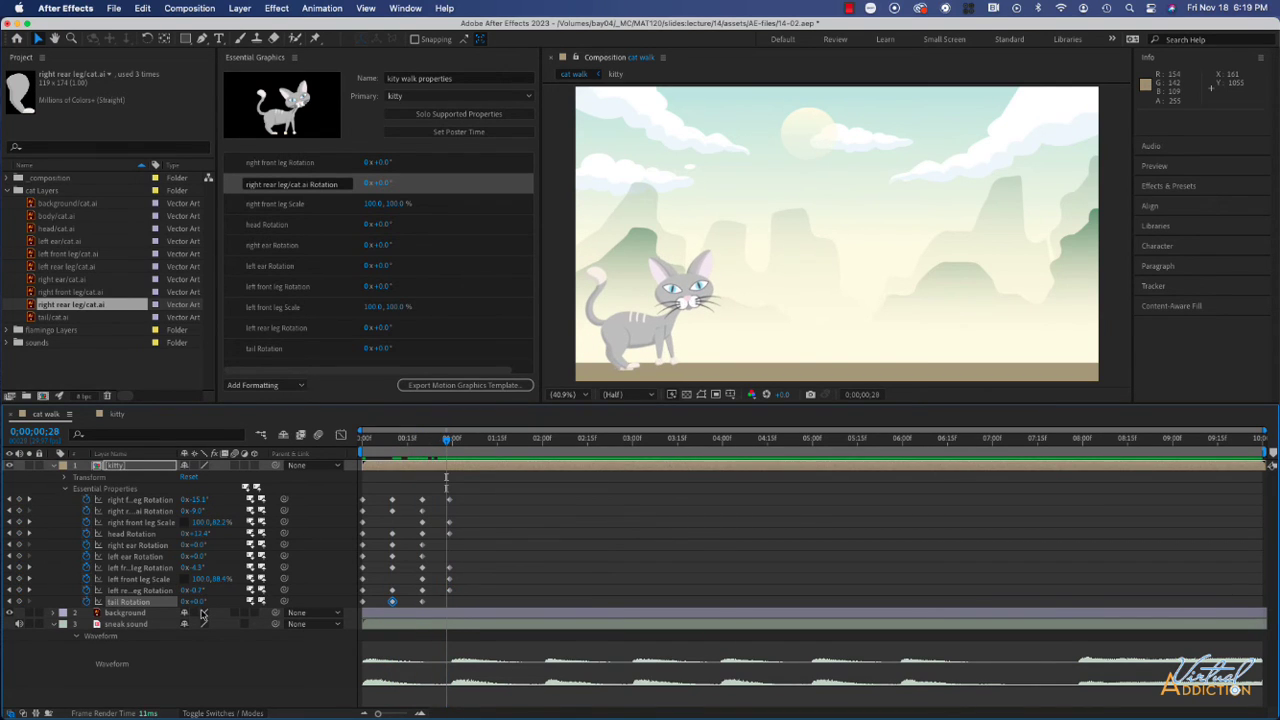
{"action": "left_click_drag", "start_coordinate": [200, 605], "coordinate": [194, 602]}
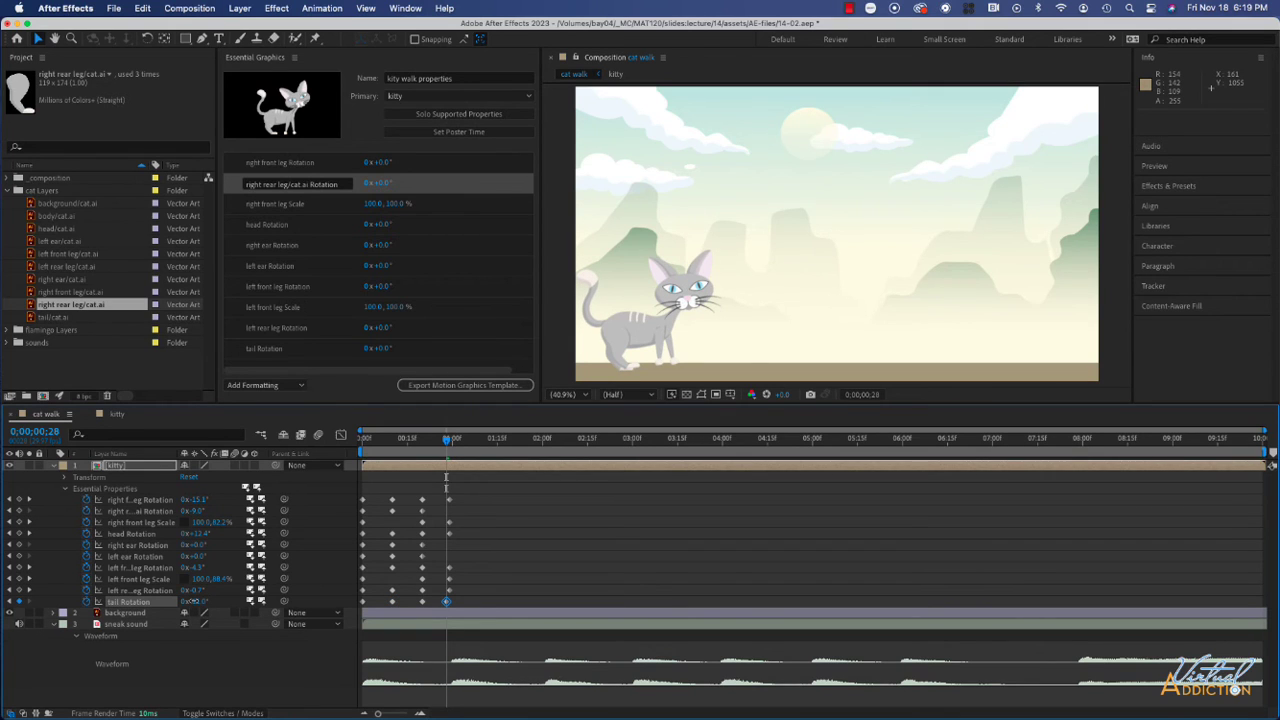
Preview the animation with the tail movement from the first frame and return to 0;00;00;29
{"action": "key", "text": "Home"}
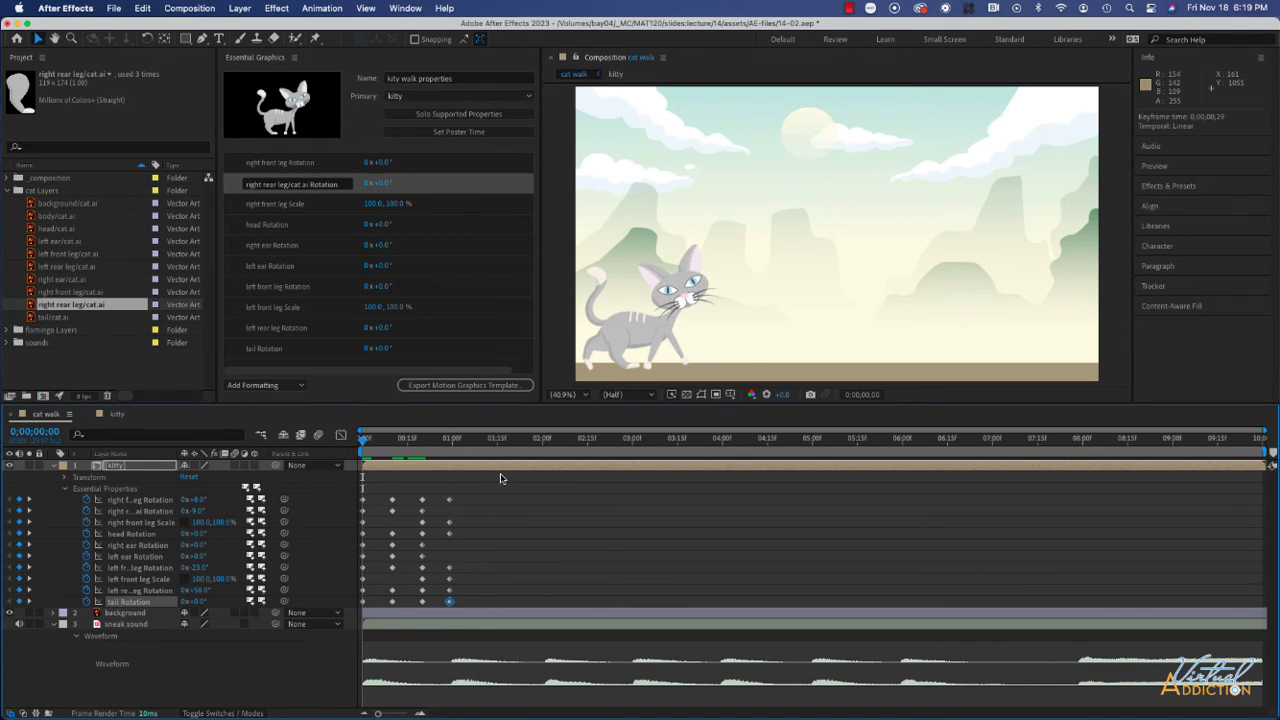
{"action": "key", "text": "space"}
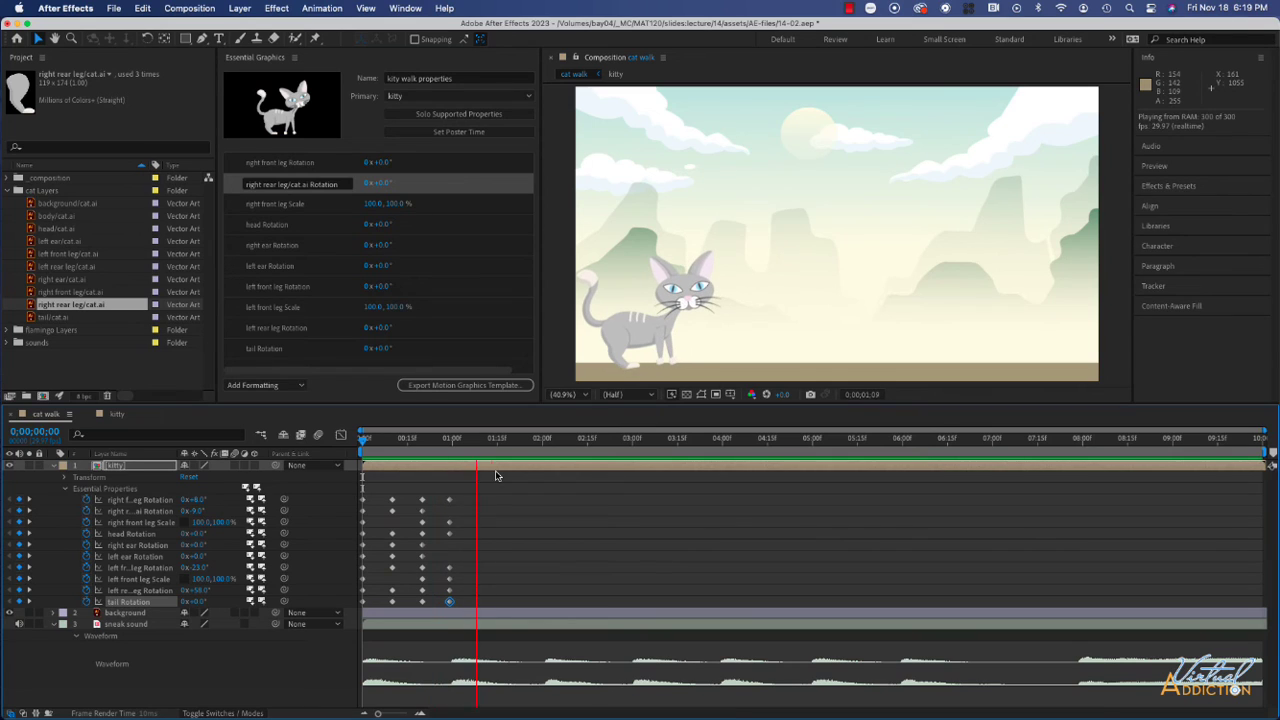
{"action": "left_click_drag", "start_coordinate": [518, 442], "coordinate": [451, 463]}
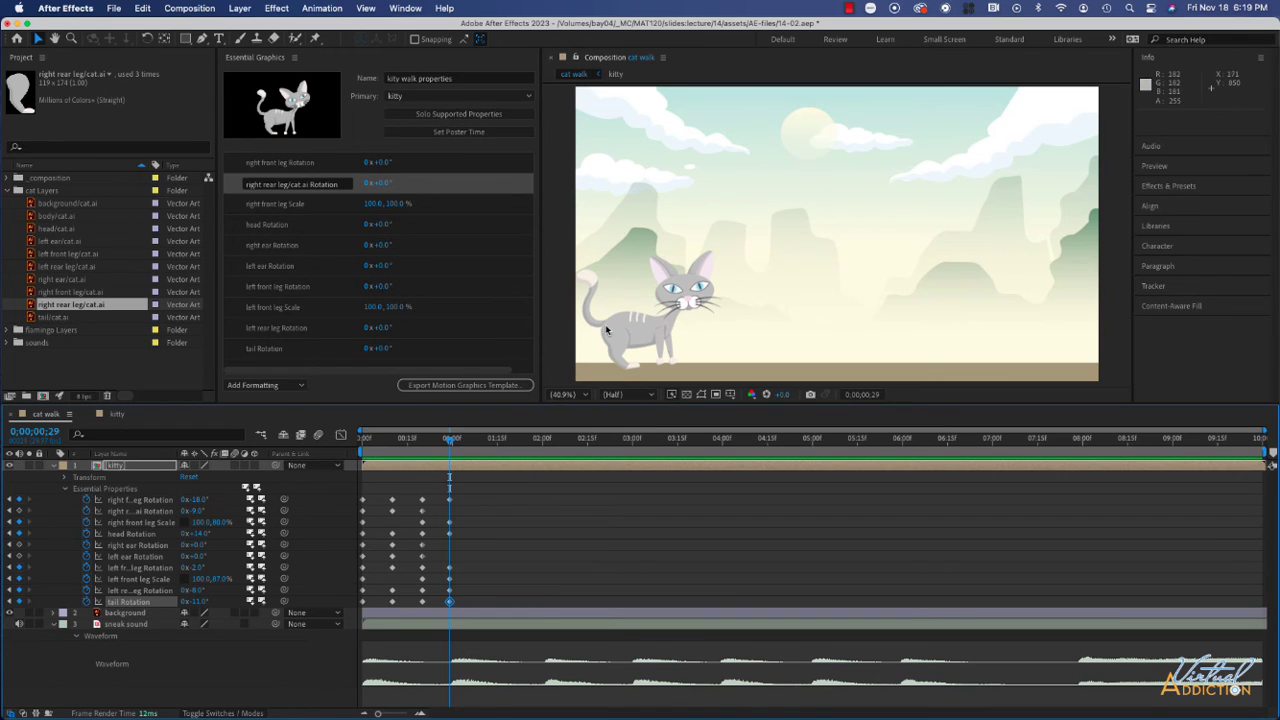
Add the expression loopOut("pingpong") to the right front leg's Rotation
{"action": "left_click", "coordinate": [86, 499], "text": "alt"}
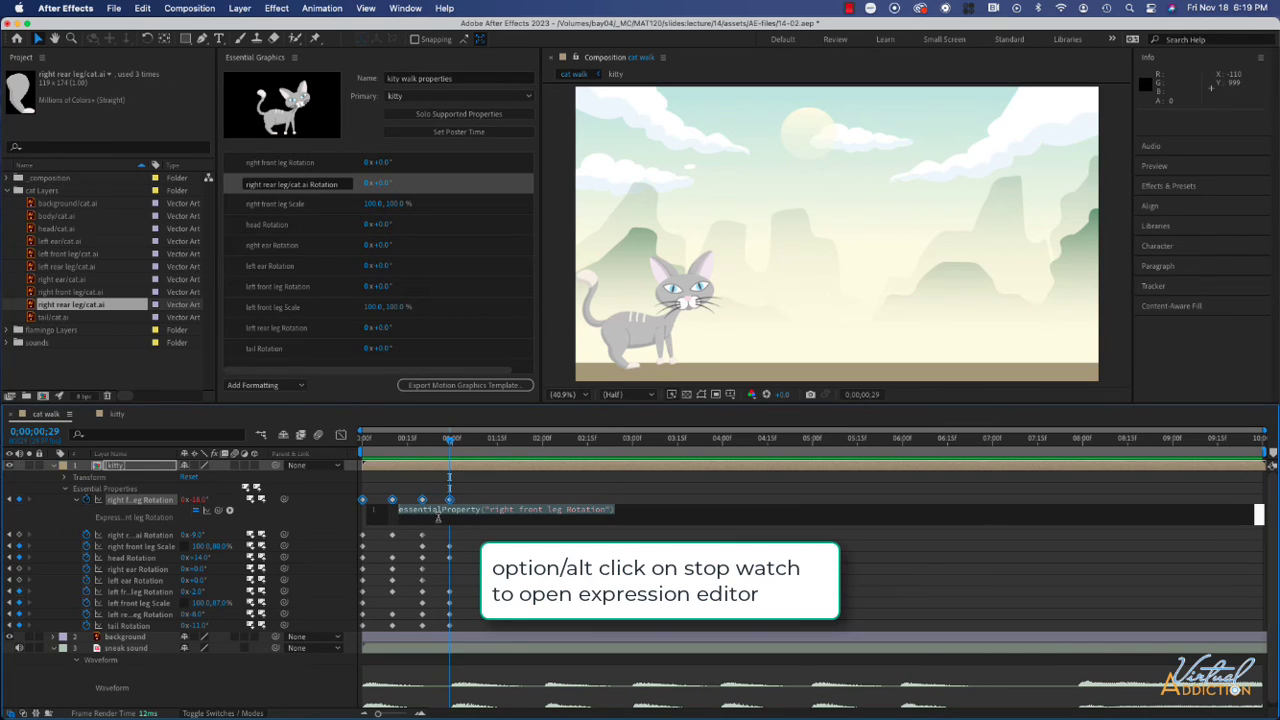
{"action": "type", "text": "loop"}
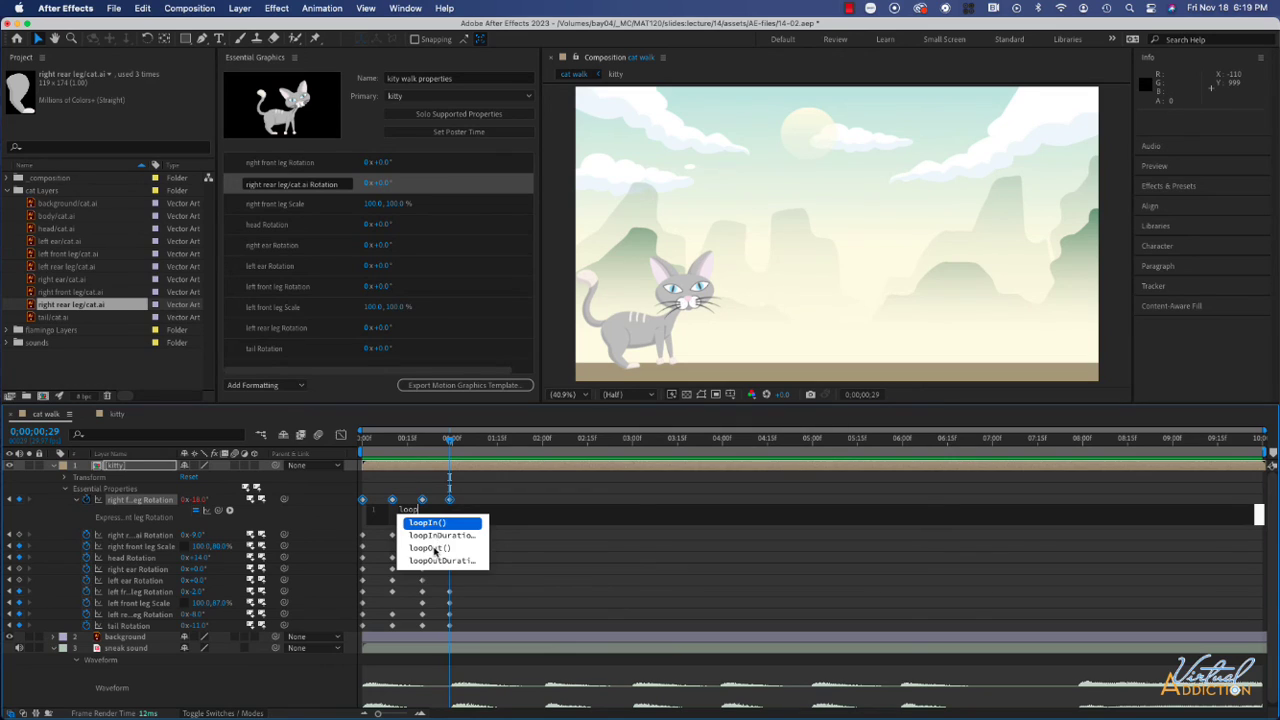
{"action": "key", "text": "Down"}
{"action": "key", "text": "Down"}
{"action": "left_click", "coordinate": [433, 549]}
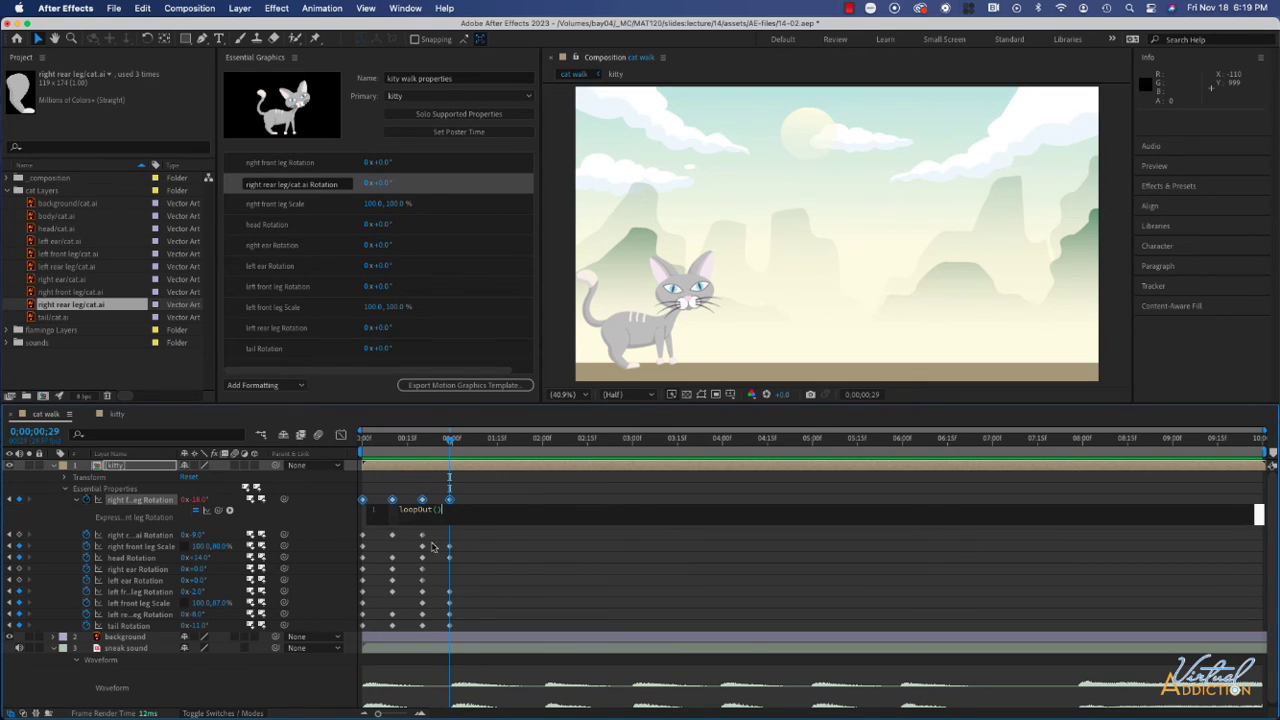
{"action": "type", "text": "\"ping"}
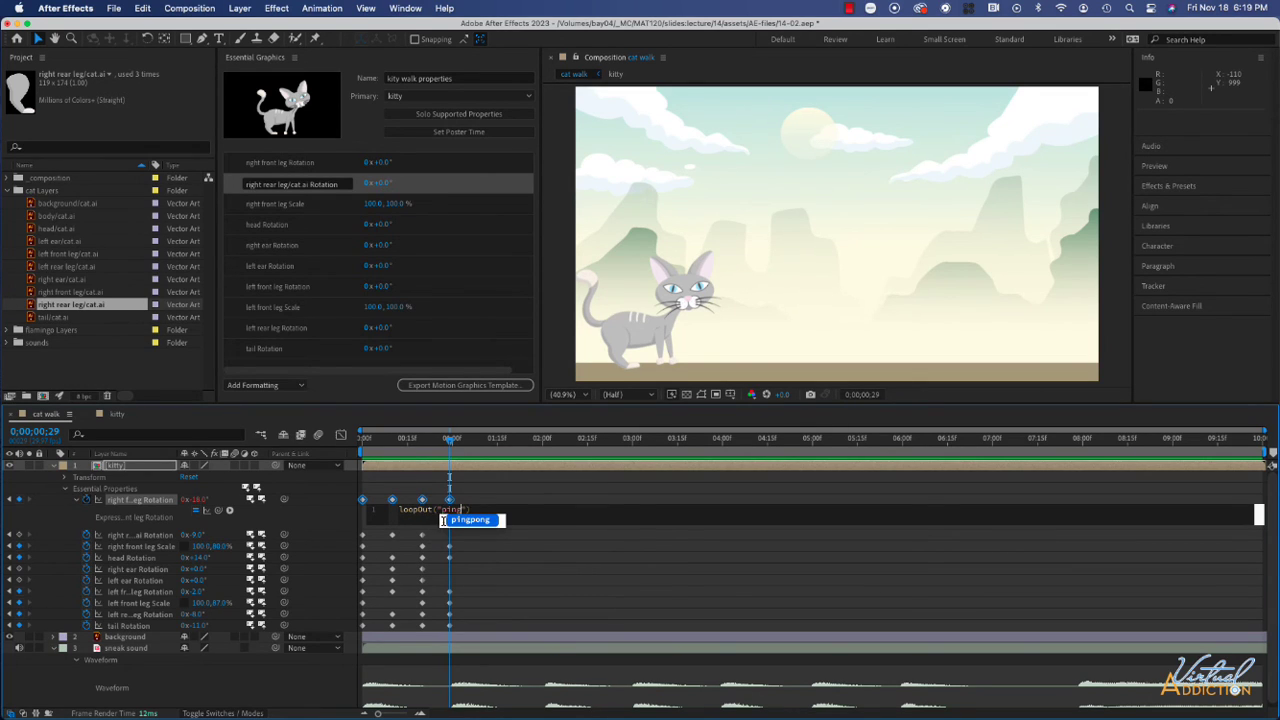
{"action": "type", "text": "pong"}
{"action": "left_click", "coordinate": [511, 518]}
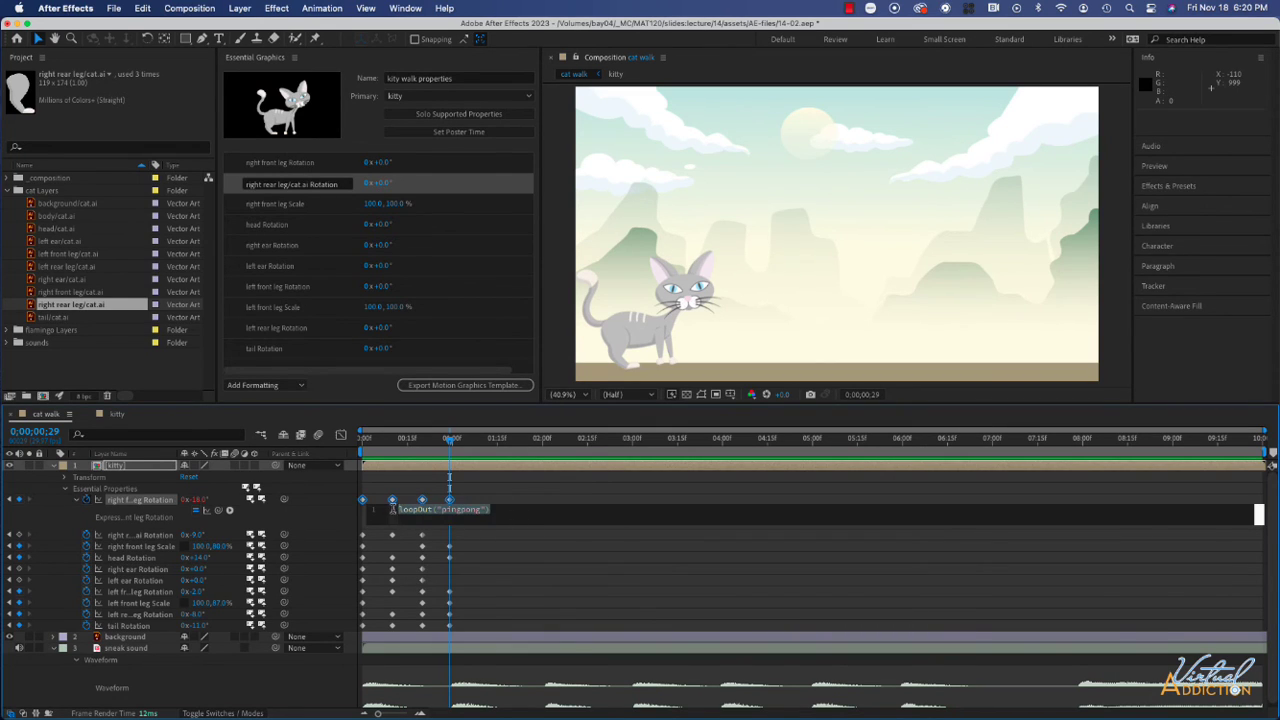
Add the expression loopOut("pingpong") to the right rear leg's Rotation, the right front leg's Scale and the head's Rotation
{"action": "left_click", "coordinate": [86, 535], "text": "alt"}
{"action": "type", "text": "loopOut(\"pingpong\")"}
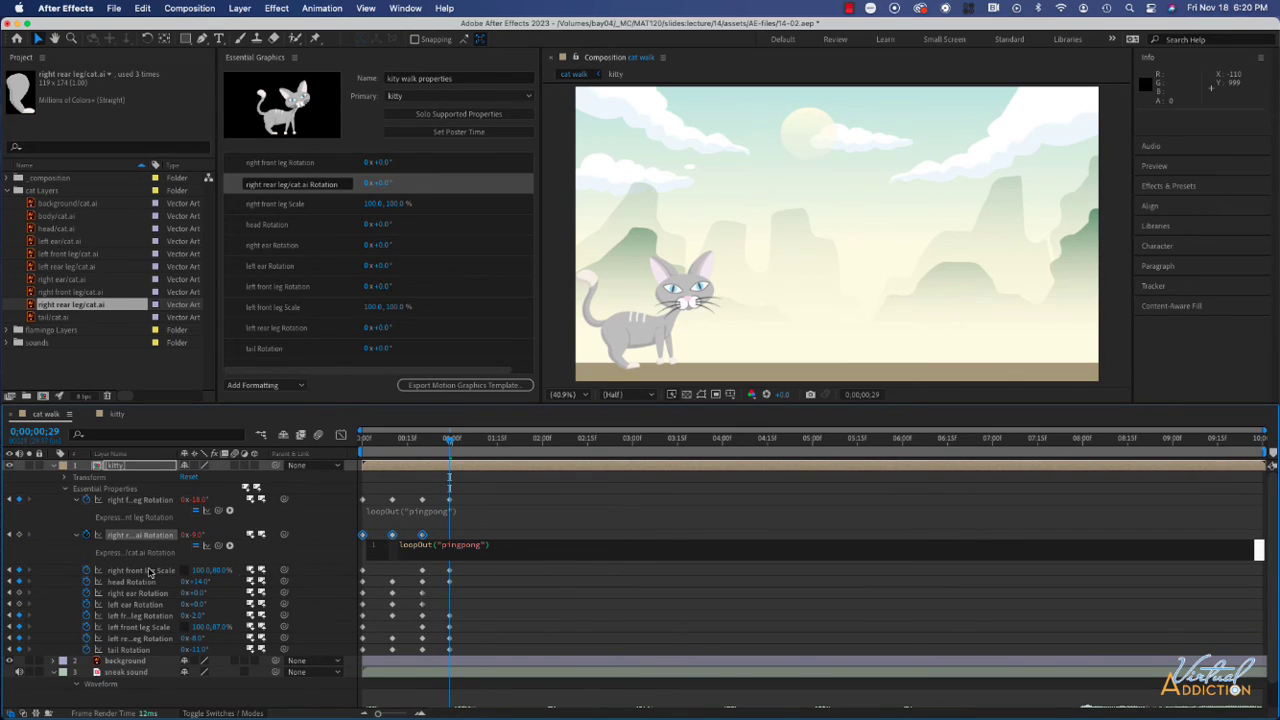
{"action": "left_click", "coordinate": [87, 571], "text": "alt"}
{"action": "type", "text": "loopOut(\"pingpong\")"}
{"action": "left_click", "coordinate": [88, 607], "text": "alt"}
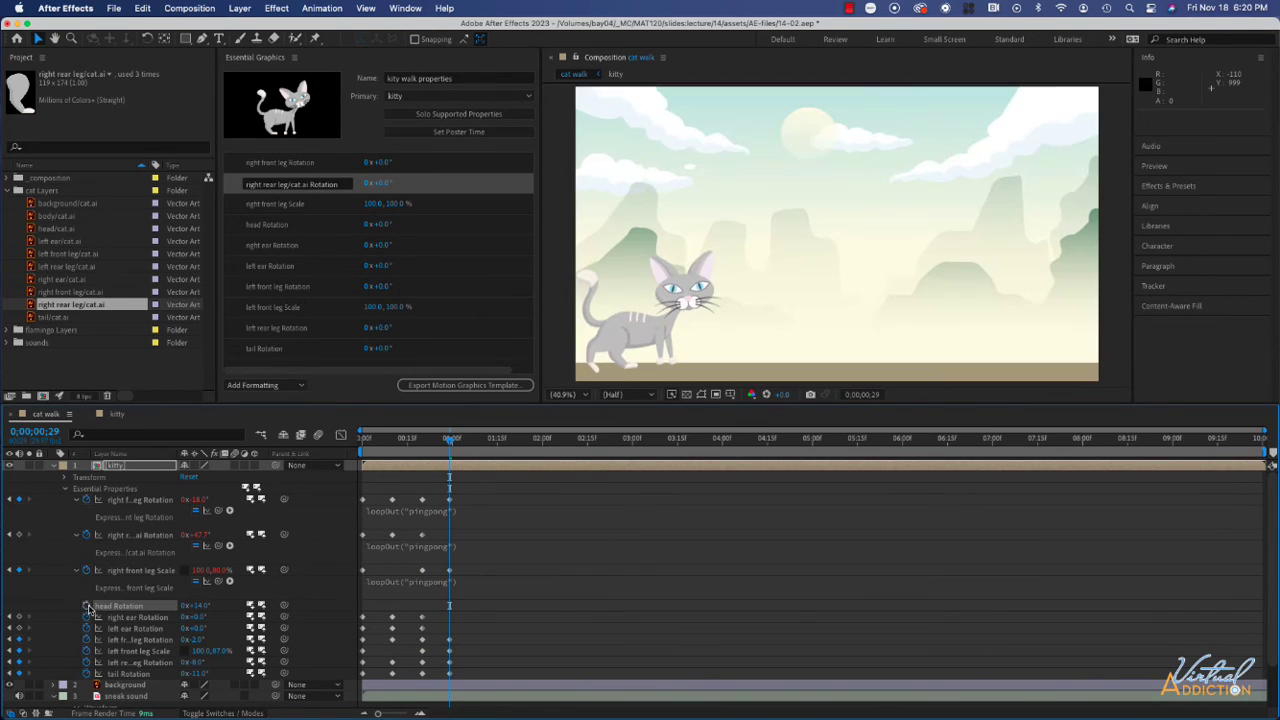
{"action": "type", "text": "loopOut(\"pingpong\")"}
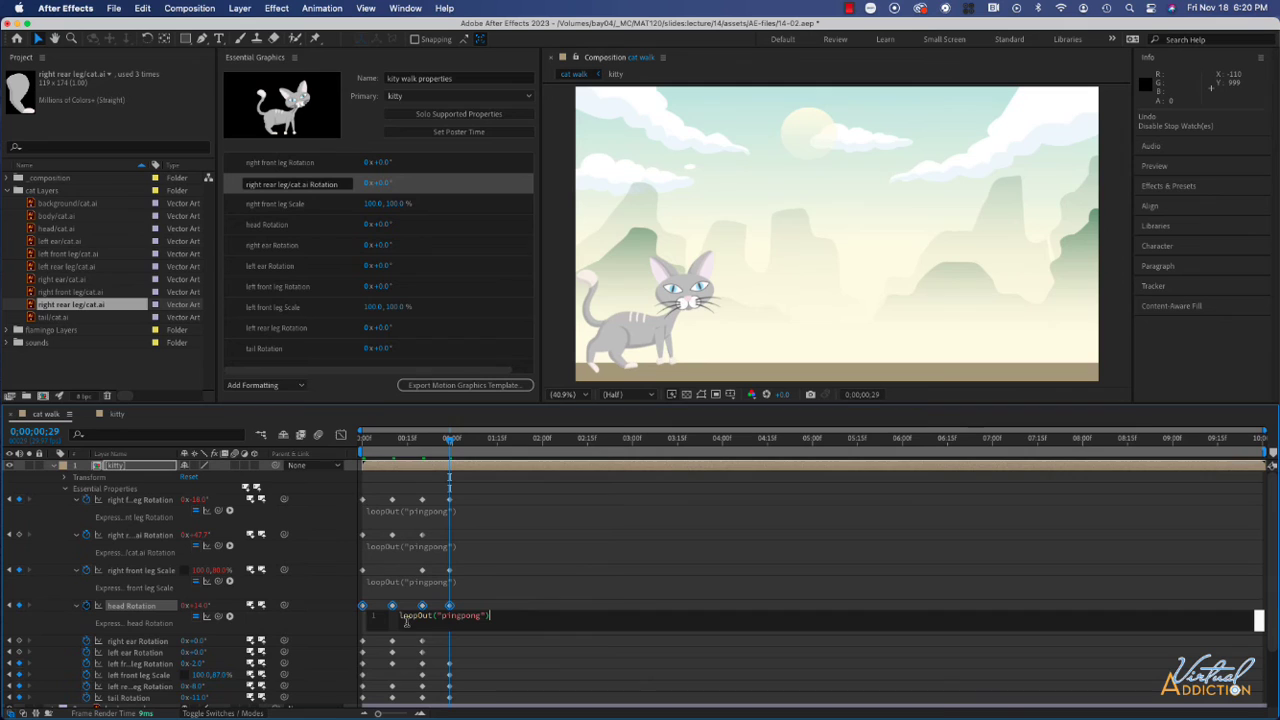
Loop the Rotation of the right ear and the left ear with the expression loopOut("pingpong")
{"action": "left_click", "coordinate": [86, 642], "text": "alt"}
{"action": "type", "text": "loopOut(\"pingpong\")"}
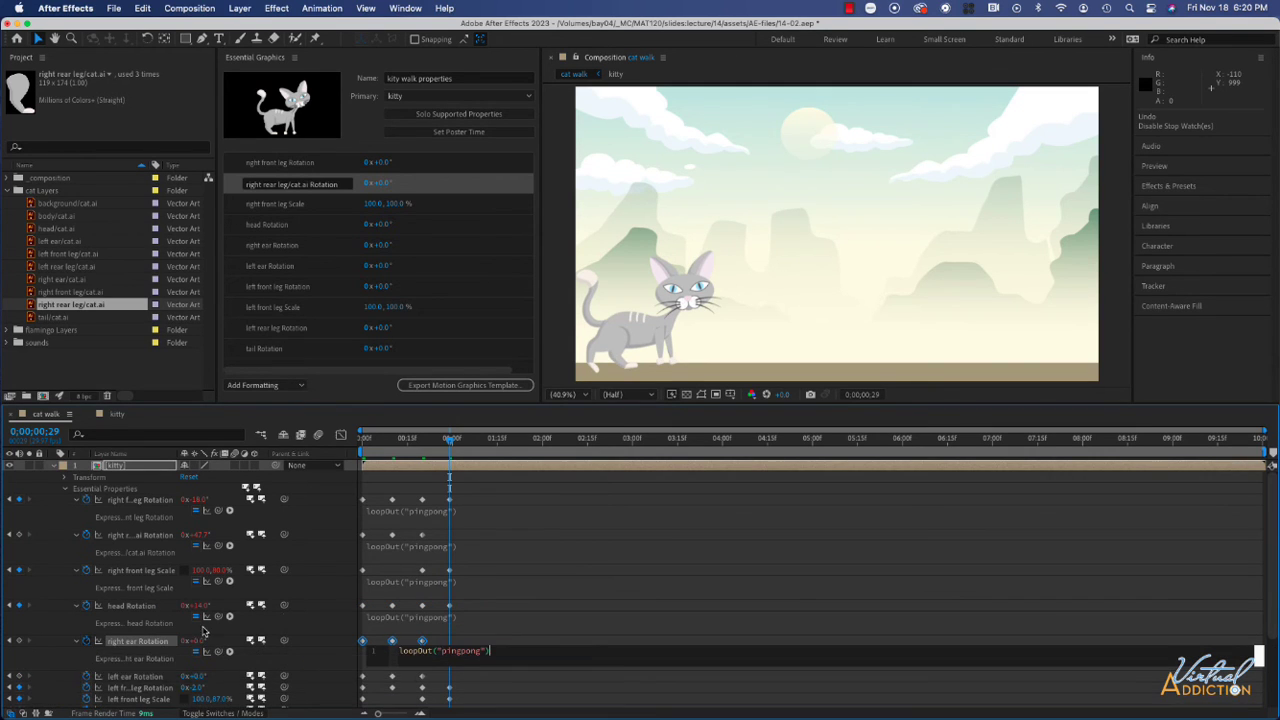
{"action": "scroll", "coordinate": [203, 628], "scroll_direction": "down", "scroll_amount": 5}
{"action": "left_click", "coordinate": [87, 577], "text": "alt"}
{"action": "type", "text": "loopOut(\"pingpong\")"}
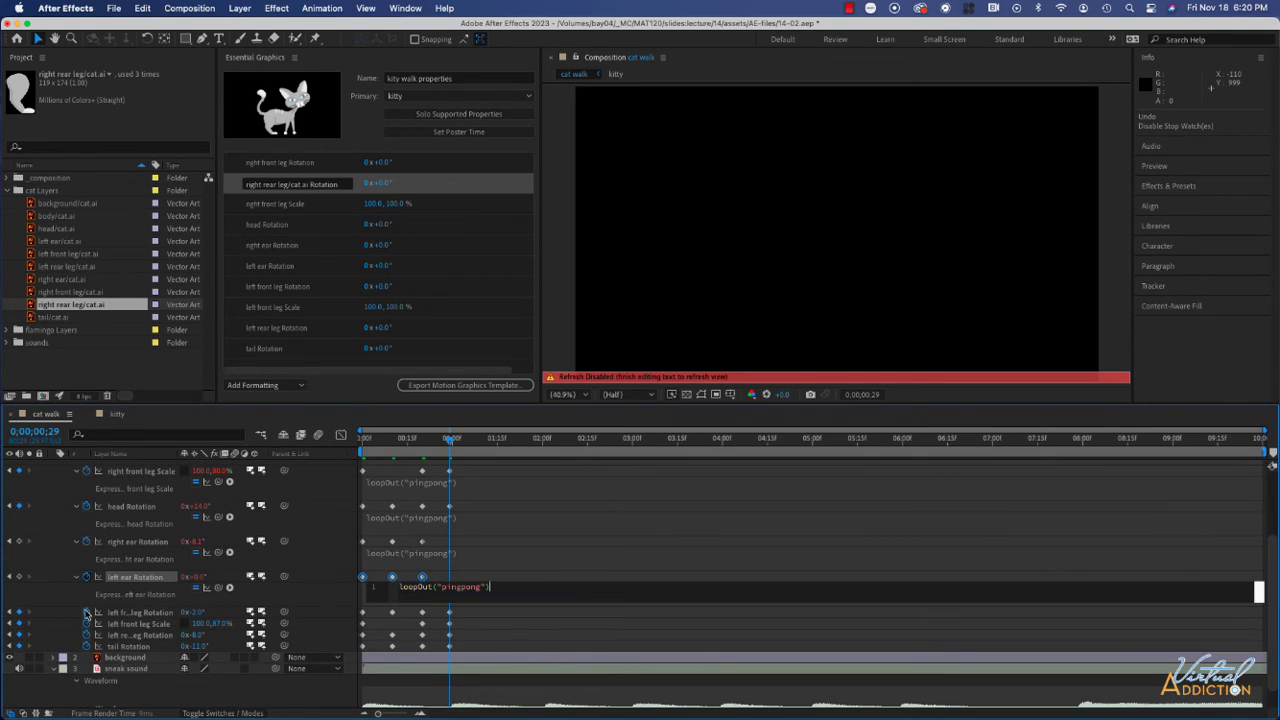
Apply the loopOut("pingpong") expression to both the Rotation and the Scale of the left front leg
{"action": "left_click", "coordinate": [86, 612], "text": "alt"}
{"action": "type", "text": "loopOut(\"pingpong\")"}
{"action": "left_click", "coordinate": [428, 663]}
{"action": "left_click", "coordinate": [86, 648], "text": "alt"}
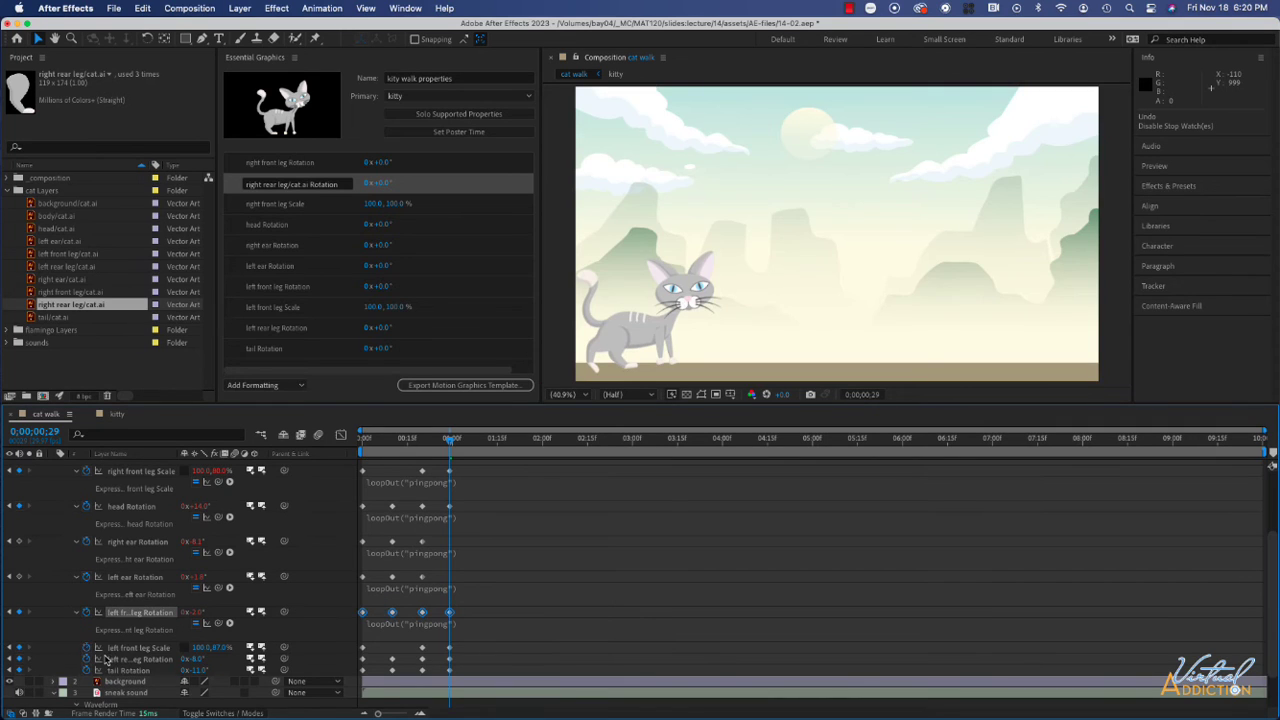
{"action": "type", "text": "loopOut(\"pingpong\")"}
Add the expression loopOut("pingpong") to the left rear leg's Rotation and the tail's Rotation, and commit the edit
{"action": "left_click", "coordinate": [88, 684], "text": "alt"}
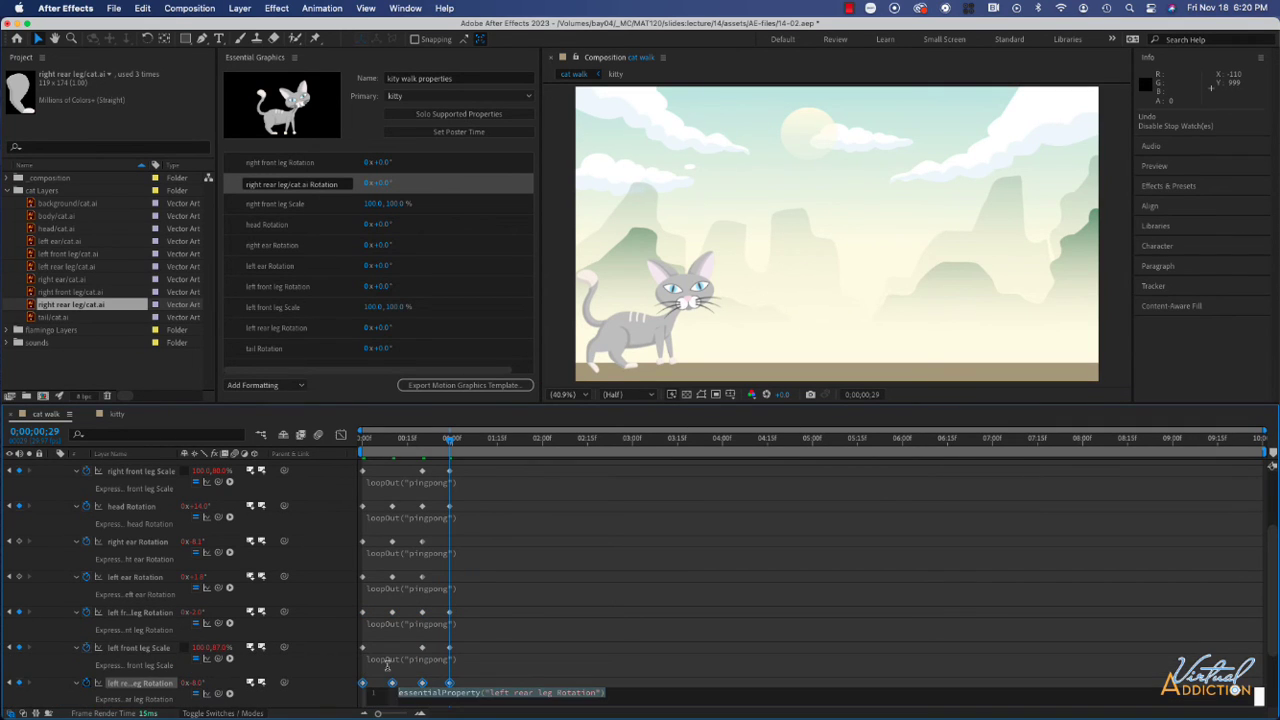
{"action": "type", "text": "loopOut(\"pingpong\")"}
{"action": "scroll", "coordinate": [197, 645], "scroll_direction": "down", "scroll_amount": 3}
{"action": "left_click", "coordinate": [88, 622], "text": "alt"}
{"action": "type", "text": "loopOut(\"pingpong\")"}
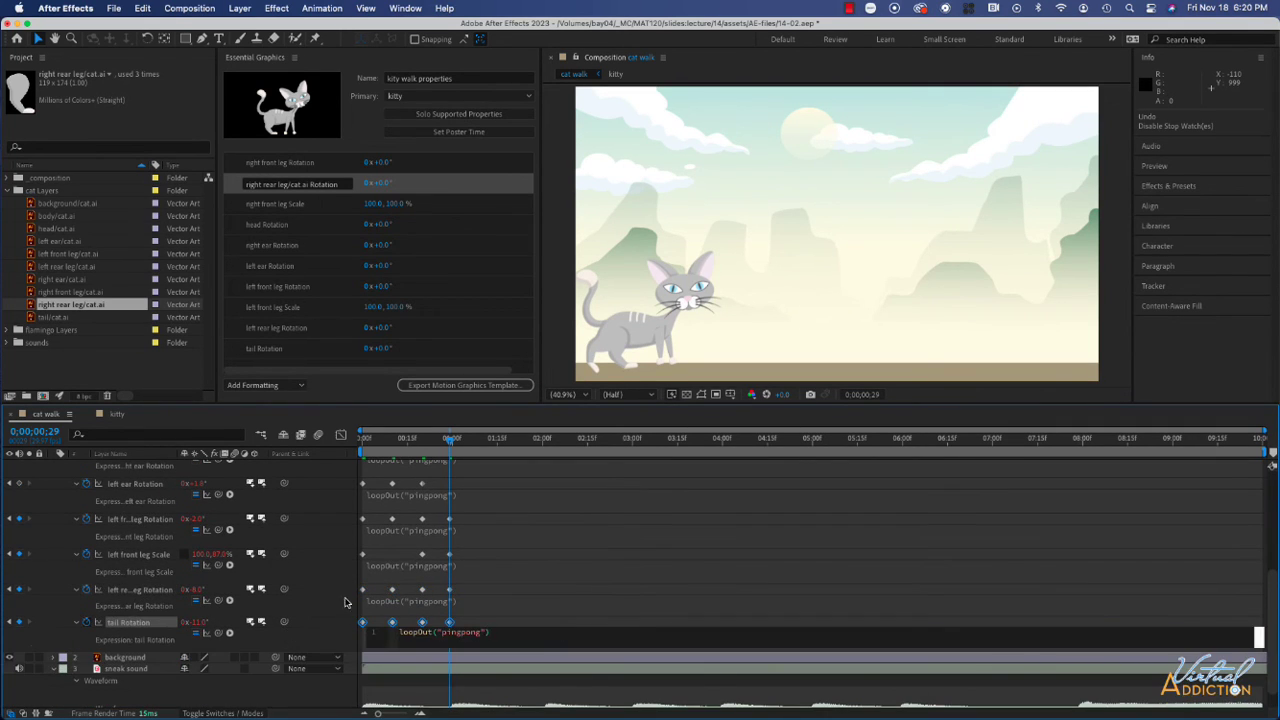
{"action": "scroll", "coordinate": [193, 583], "scroll_direction": "up", "scroll_amount": 10}
{"action": "left_click", "coordinate": [281, 699]}
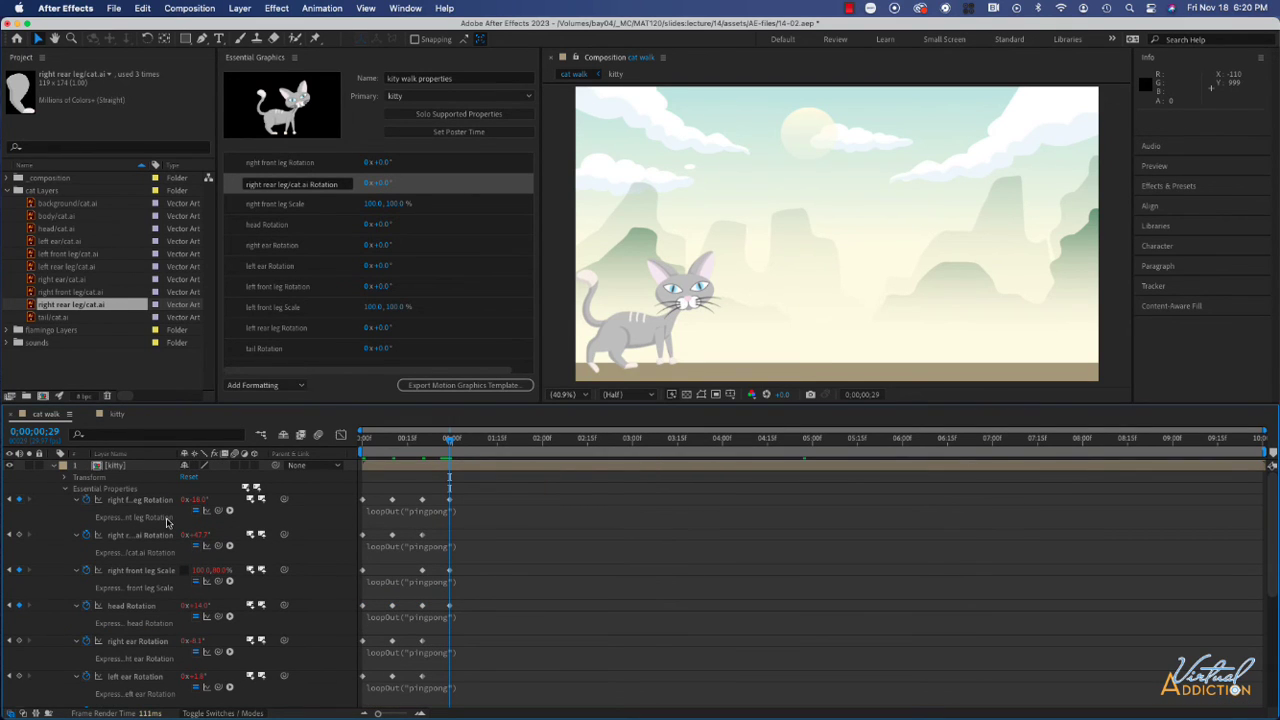
Show only the kitty layer's keyframed properties and preview the looping walk cycle from the first frame
{"action": "key", "text": "u"}
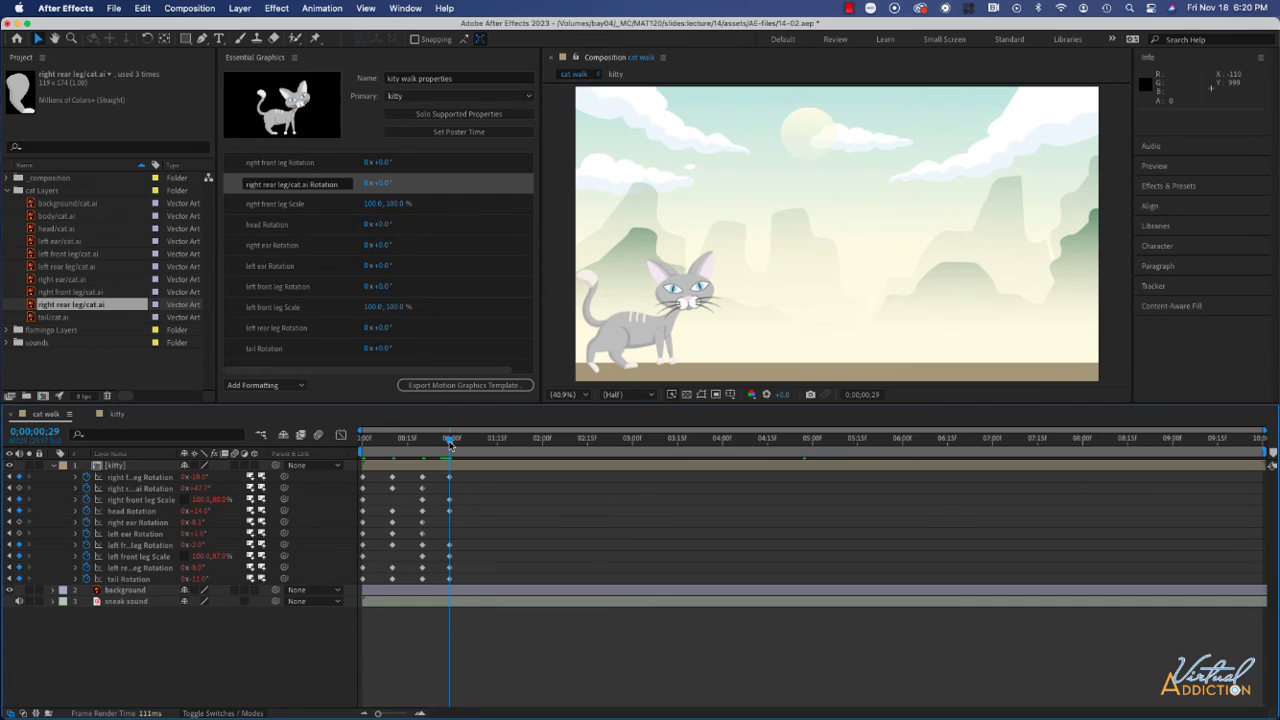
{"action": "left_click_drag", "start_coordinate": [451, 442], "coordinate": [353, 457]}
{"action": "key", "text": "space"}
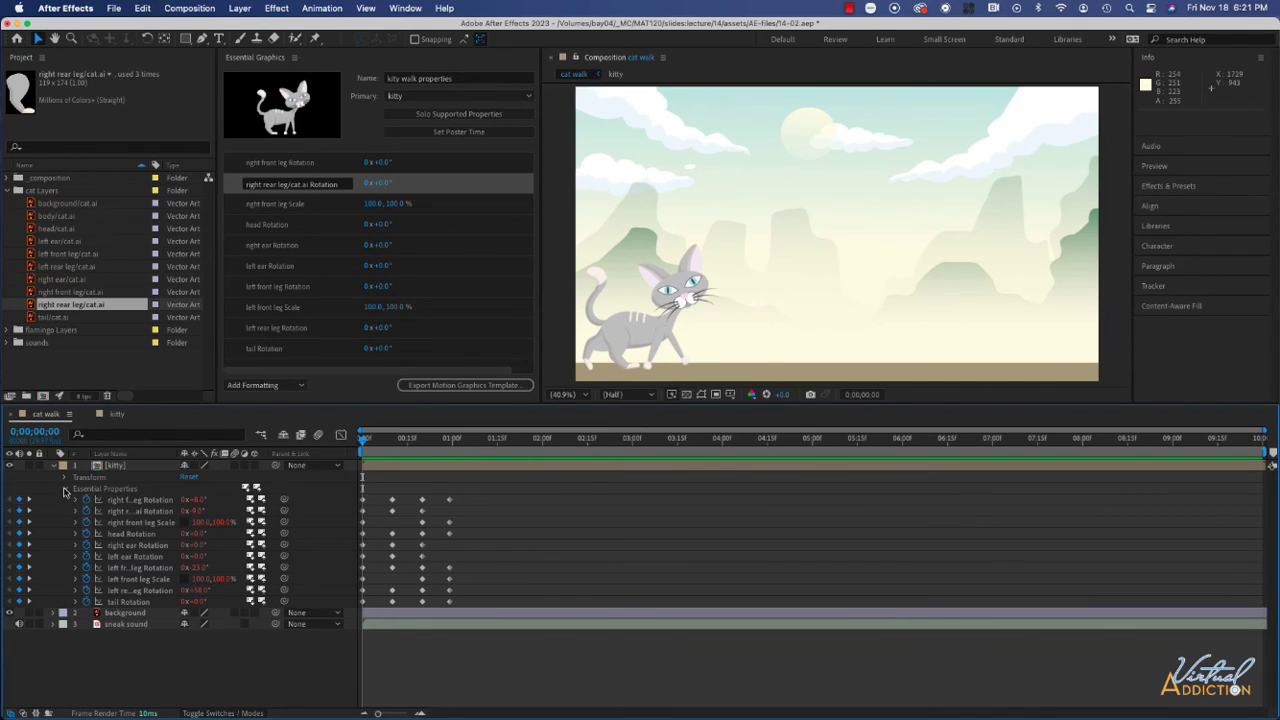
Collapse the Essential Properties and keyframe the kitty layer's Position at the first frame
{"action": "left_click", "coordinate": [65, 489]}
{"action": "left_click", "coordinate": [88, 481]}
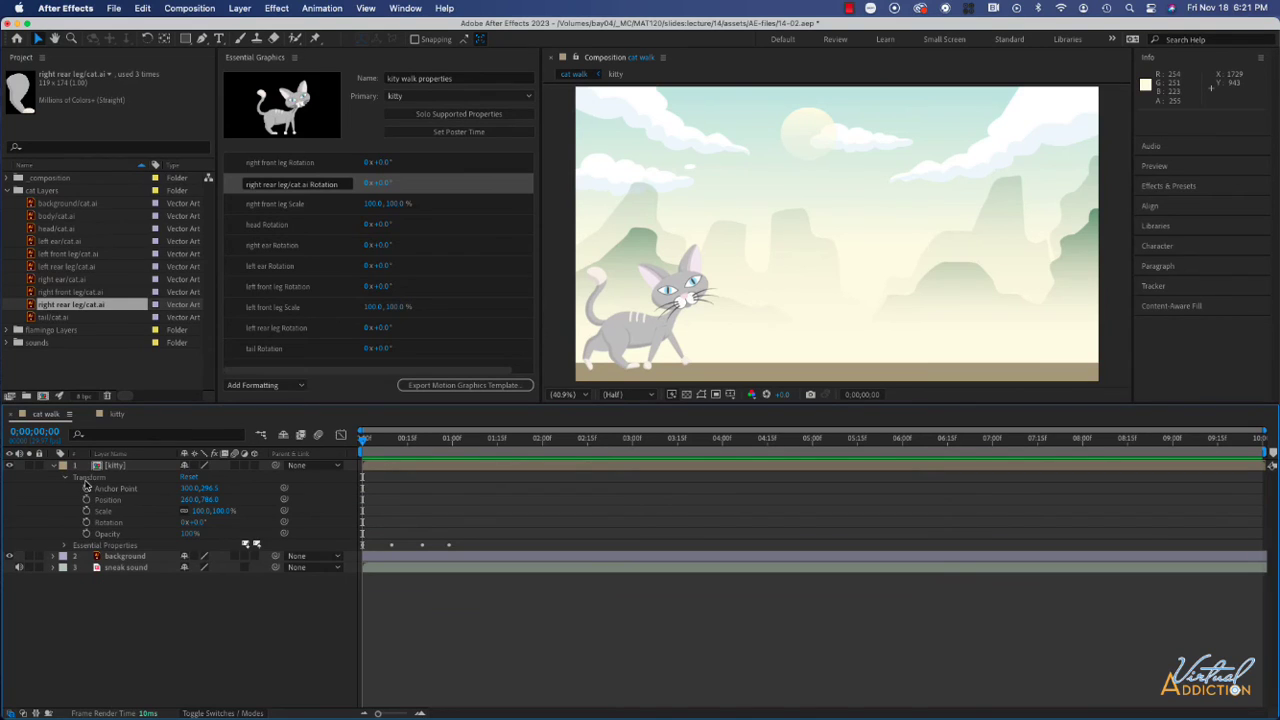
{"action": "key", "text": "alt+shift+p"}
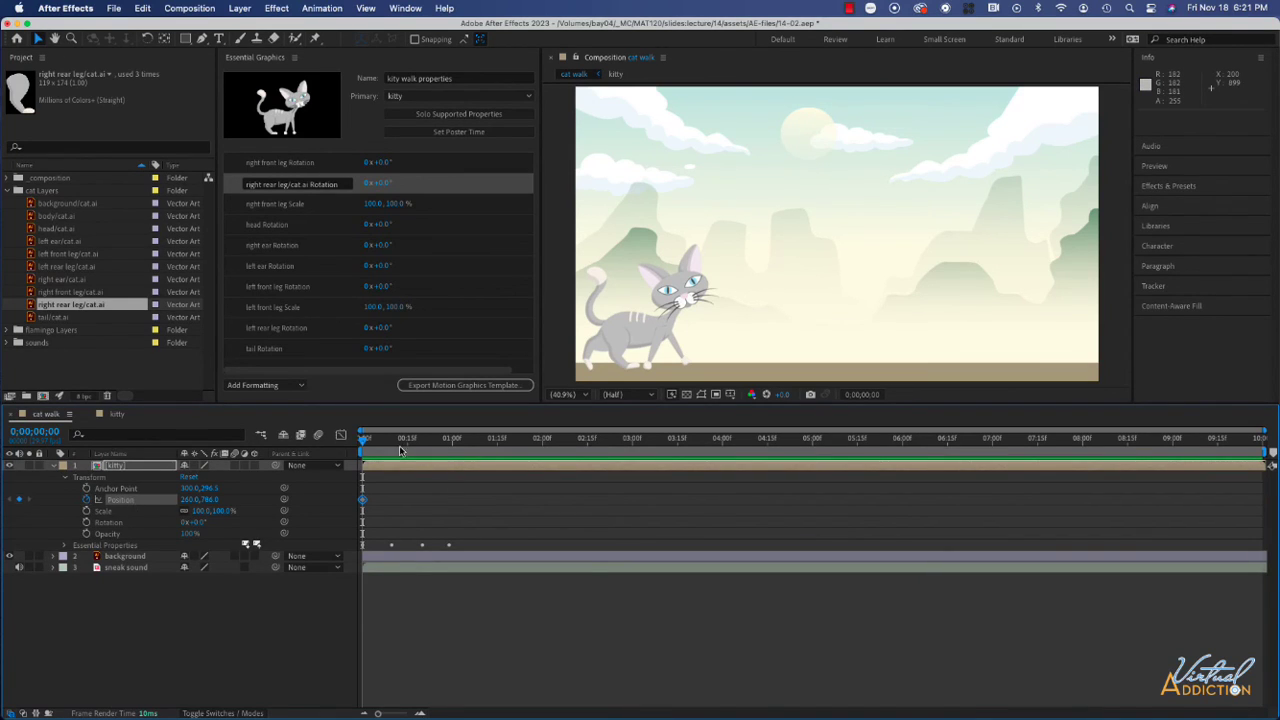
At 0;00;09;29, move the cat across to the far right of the scene, to a Position of about 1652, 774
{"action": "key", "text": "Page_Down"}
{"action": "left_click_drag", "start_coordinate": [543, 451], "coordinate": [1271, 456]}
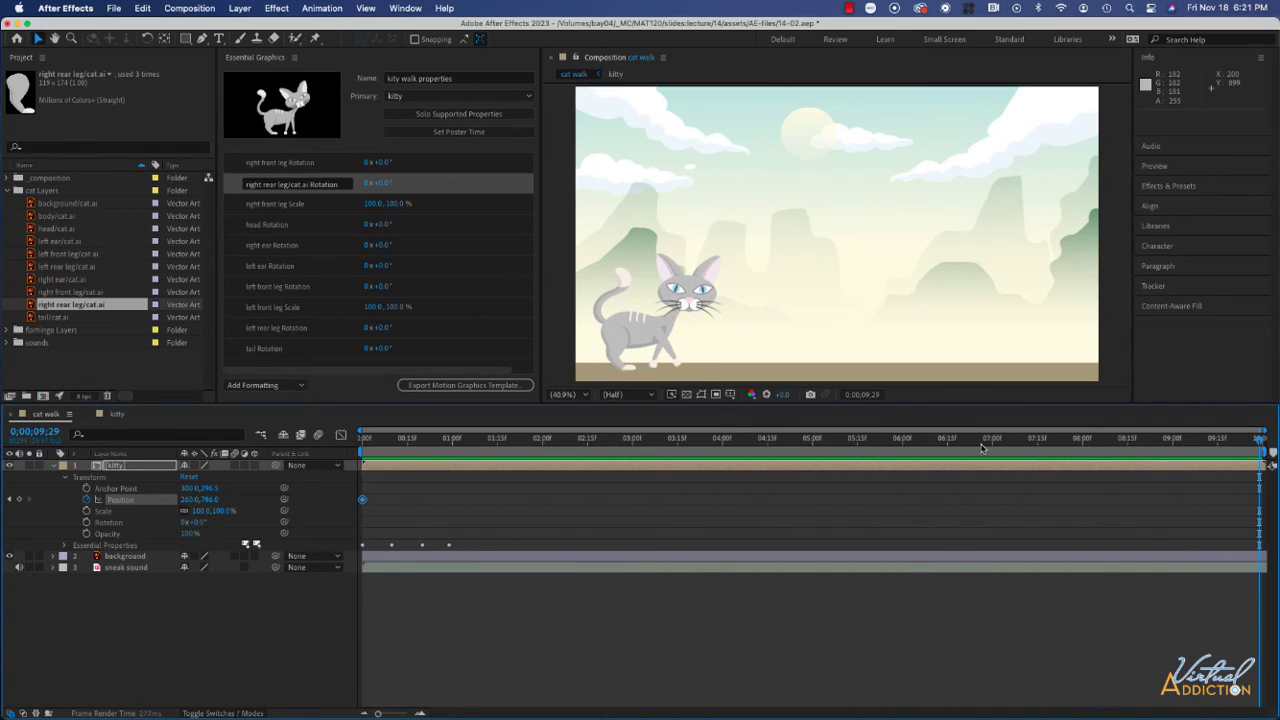
{"action": "left_click_drag", "start_coordinate": [630, 334], "coordinate": [1010, 332]}
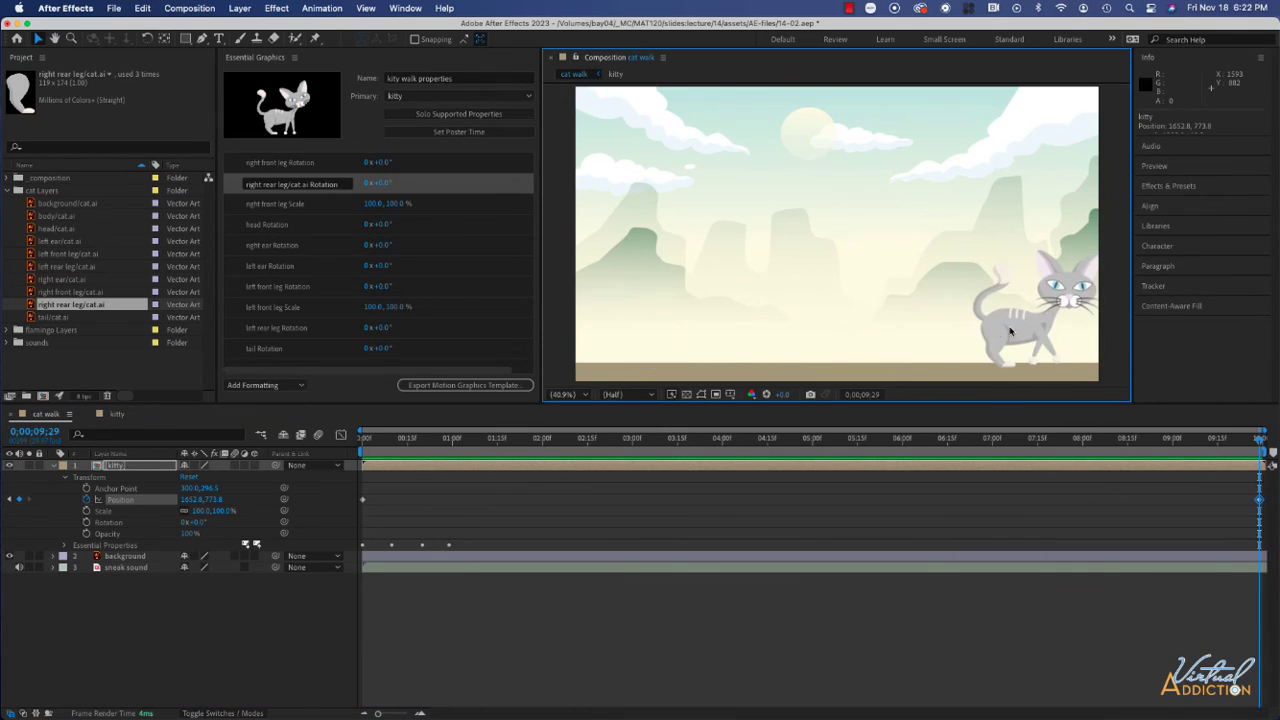
Preview the cat walking across the scene, return to the first frame and scrub through the cycle to 0;00;00;29
{"action": "left_click_drag", "start_coordinate": [1260, 442], "coordinate": [1261, 444]}
{"action": "key", "text": "space"}
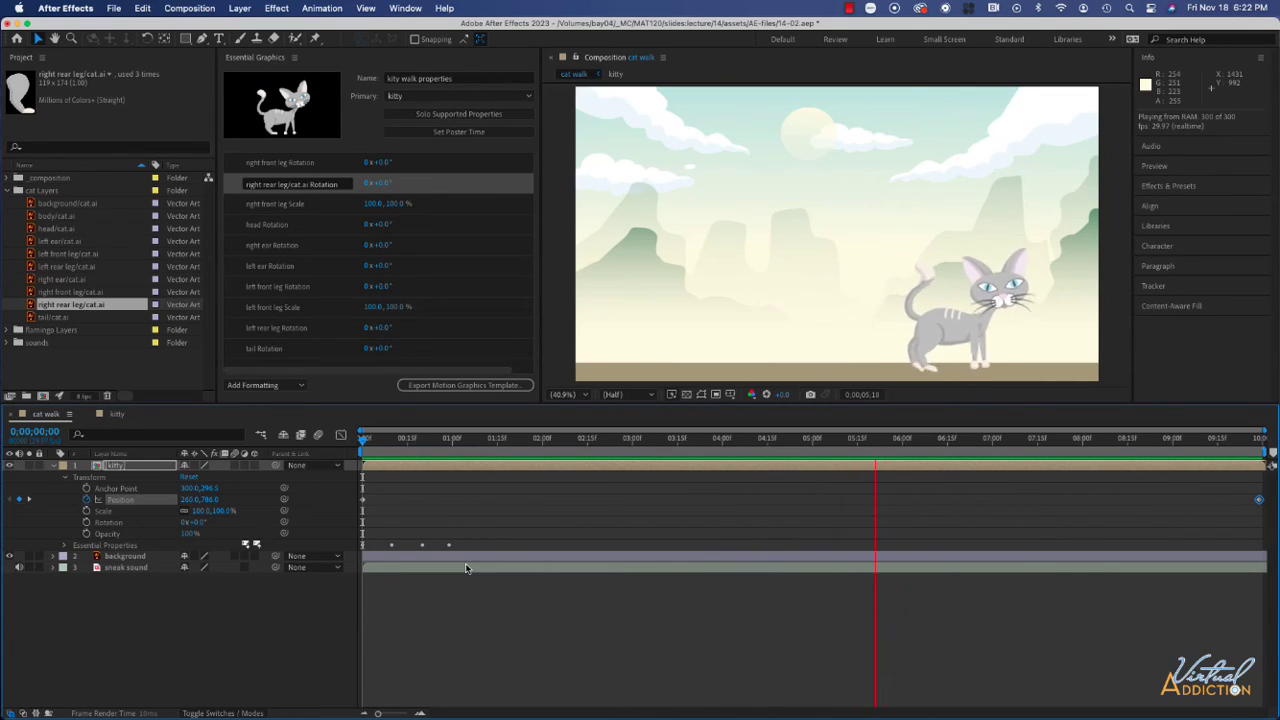
{"action": "key", "text": "space"}
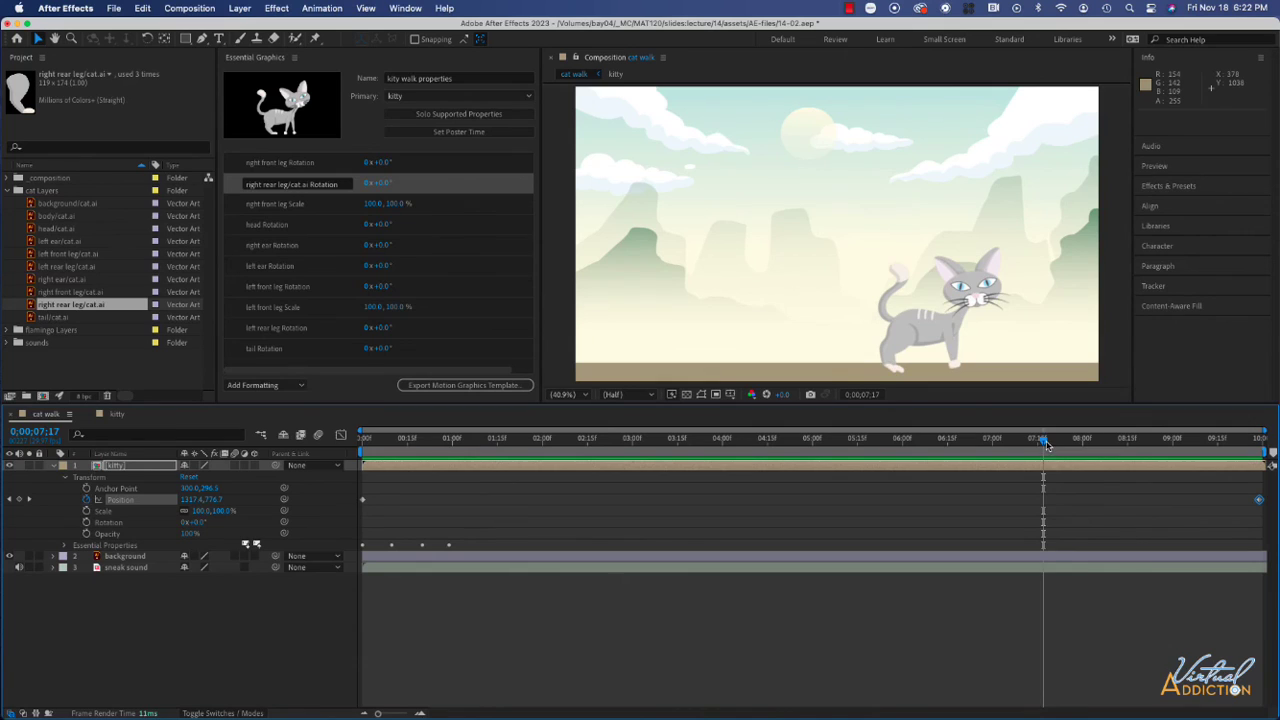
{"action": "left_click_drag", "start_coordinate": [1045, 445], "coordinate": [312, 458]}
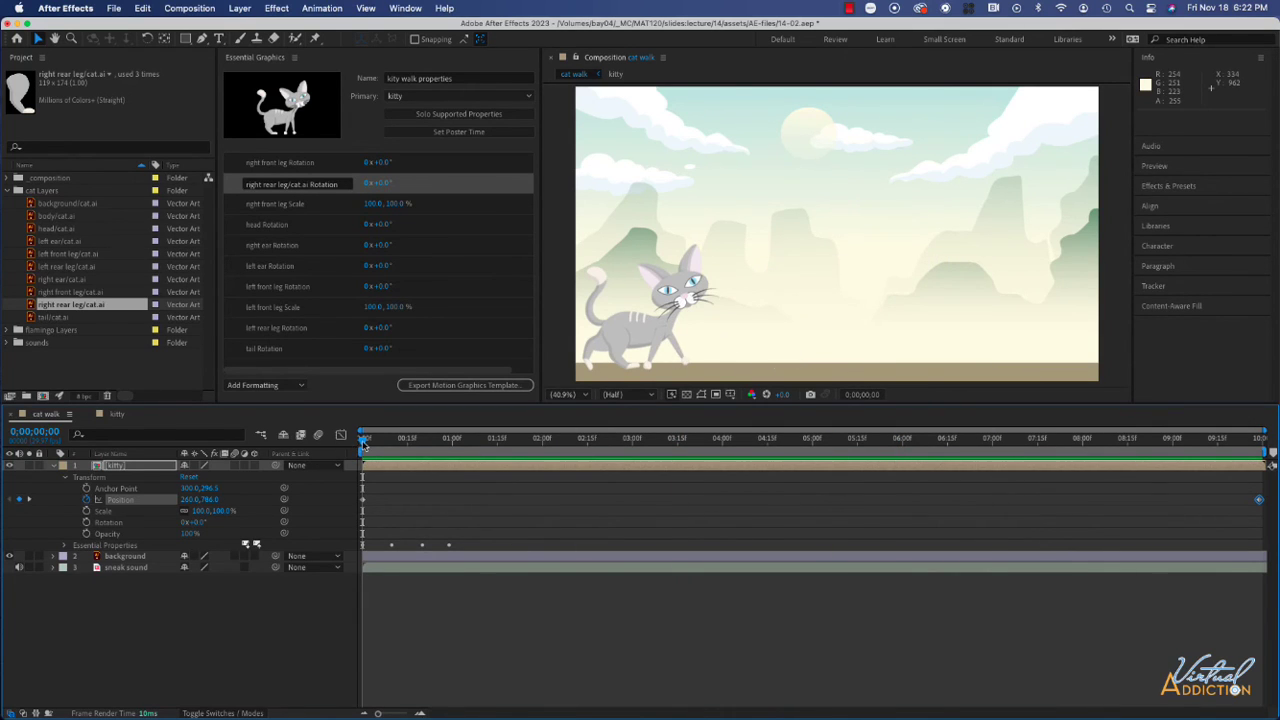
{"action": "left_click_drag", "start_coordinate": [364, 444], "coordinate": [450, 449]}
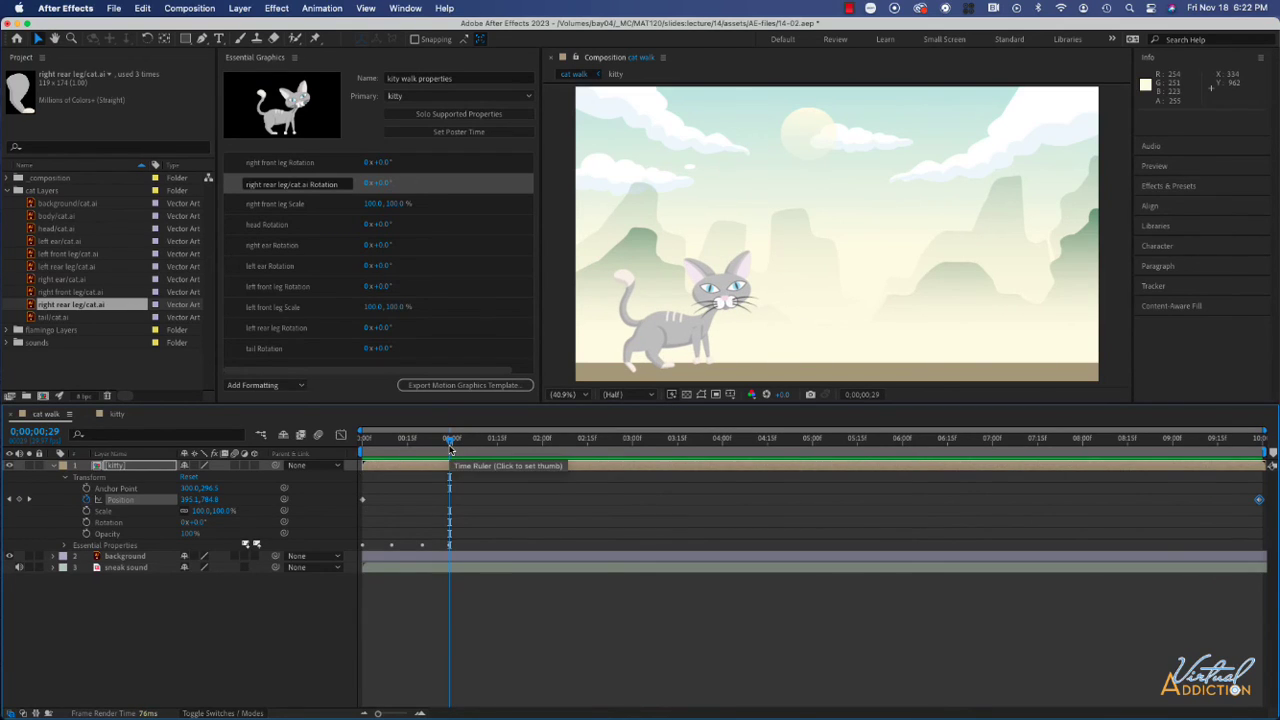
Expand the kitty layer's Essential Properties and add the body layer's Rotation from the kitty composition to the Essential Graphics properties
{"action": "left_click", "coordinate": [65, 477]}
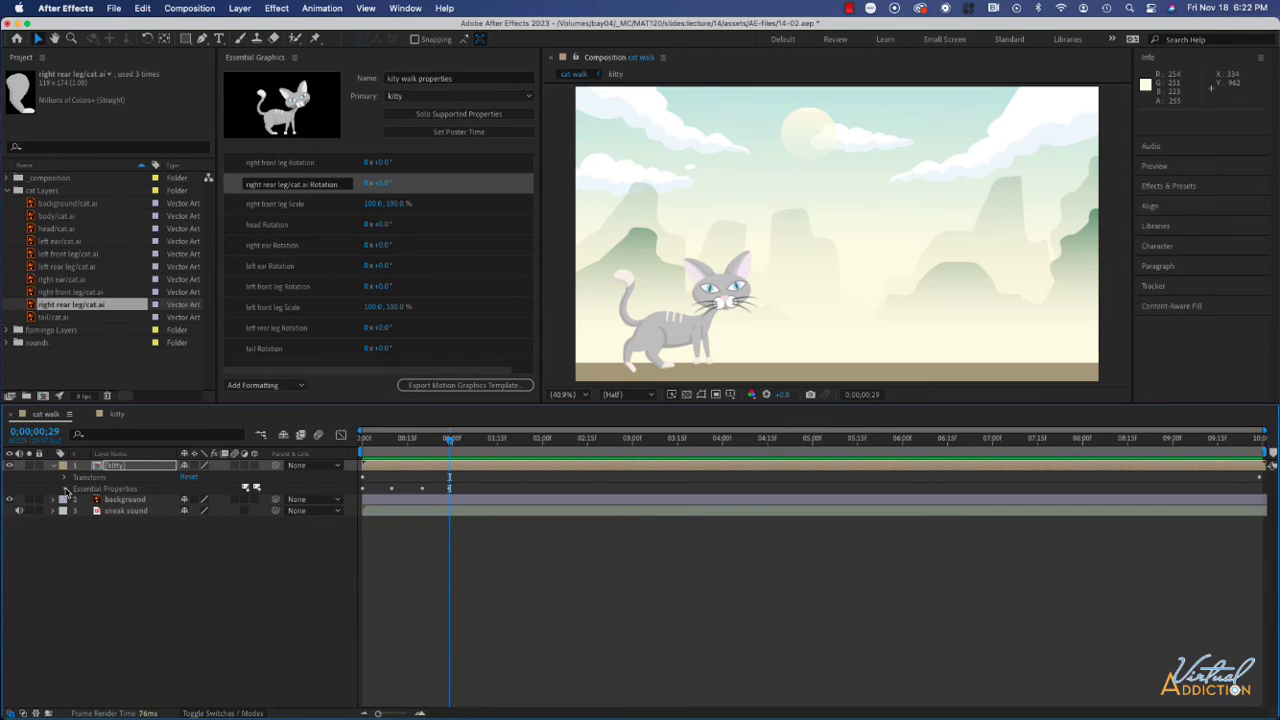
{"action": "left_click", "coordinate": [66, 488]}
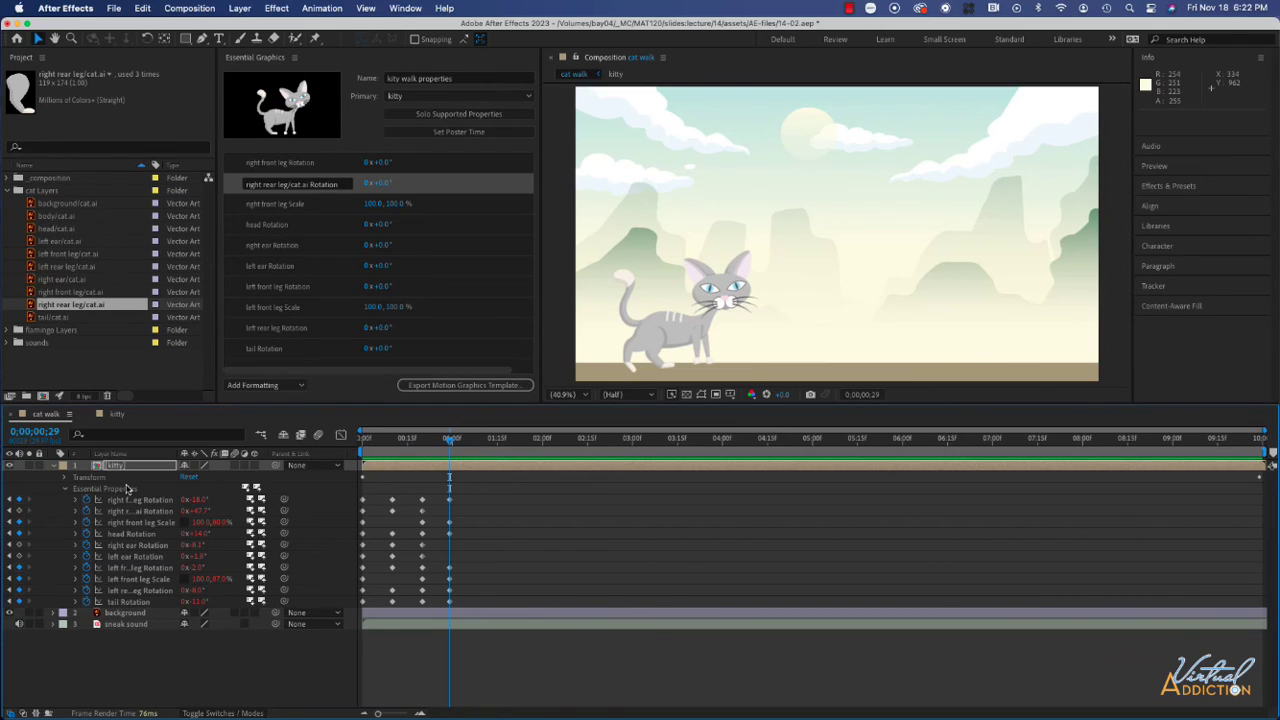
{"action": "left_click", "coordinate": [118, 415]}
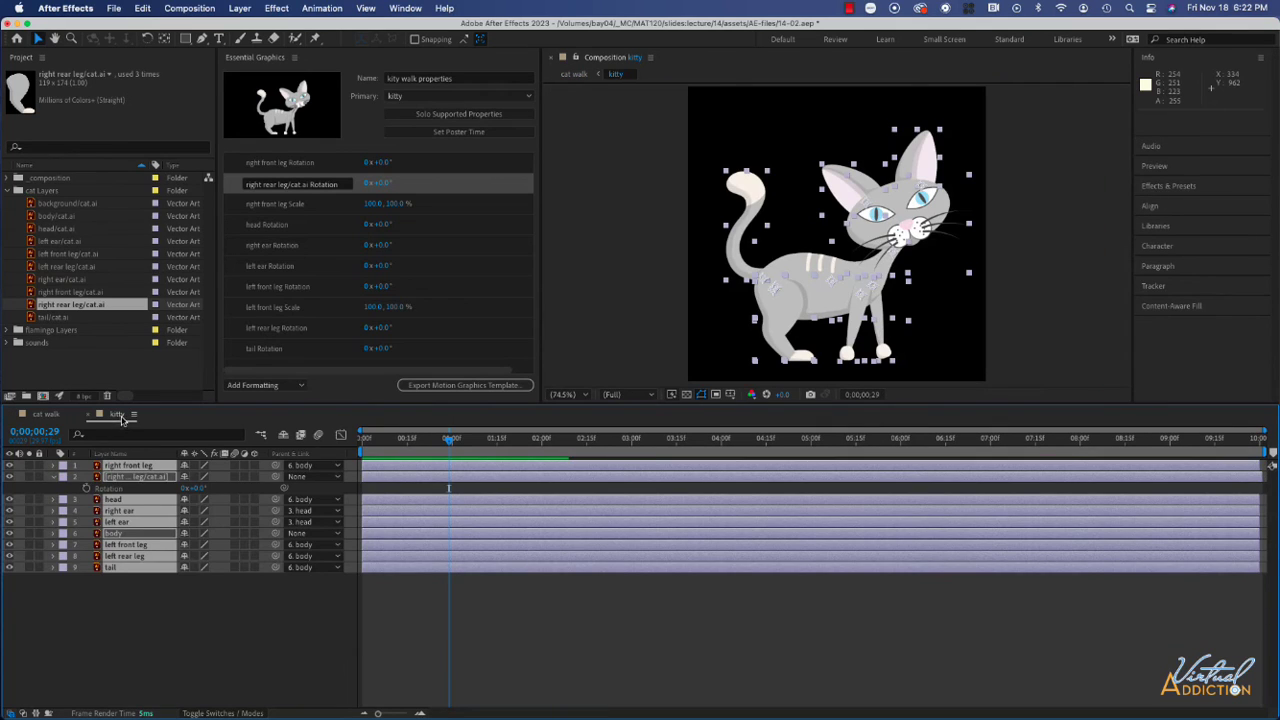
{"action": "left_click", "coordinate": [114, 534]}
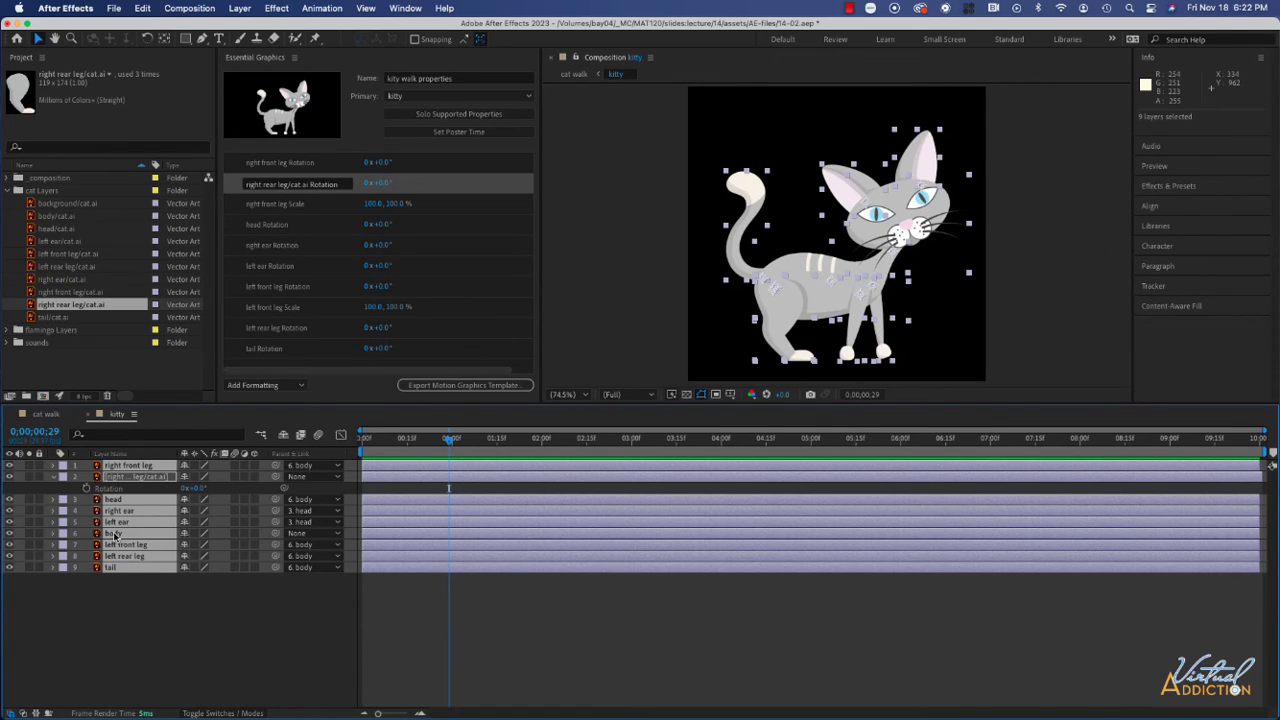
{"action": "left_click", "coordinate": [114, 534]}
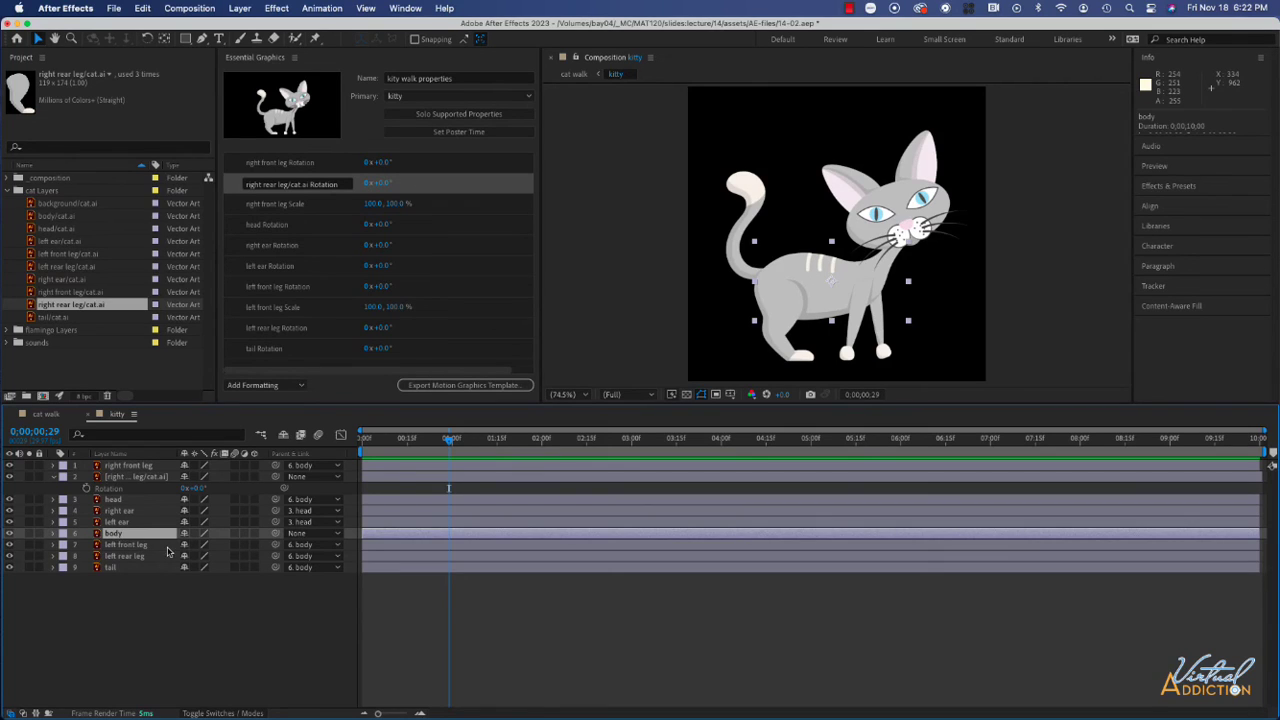
{"action": "key", "text": "r"}
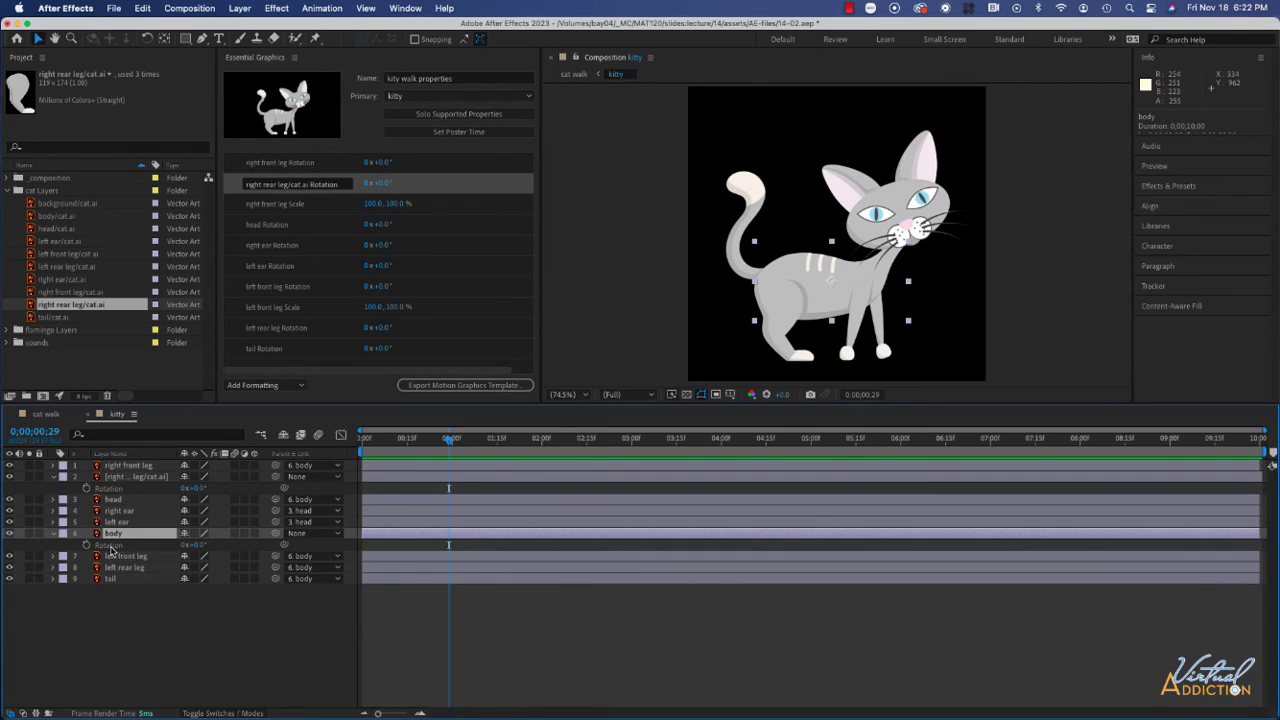
{"action": "left_click_drag", "start_coordinate": [104, 549], "coordinate": [334, 366]}
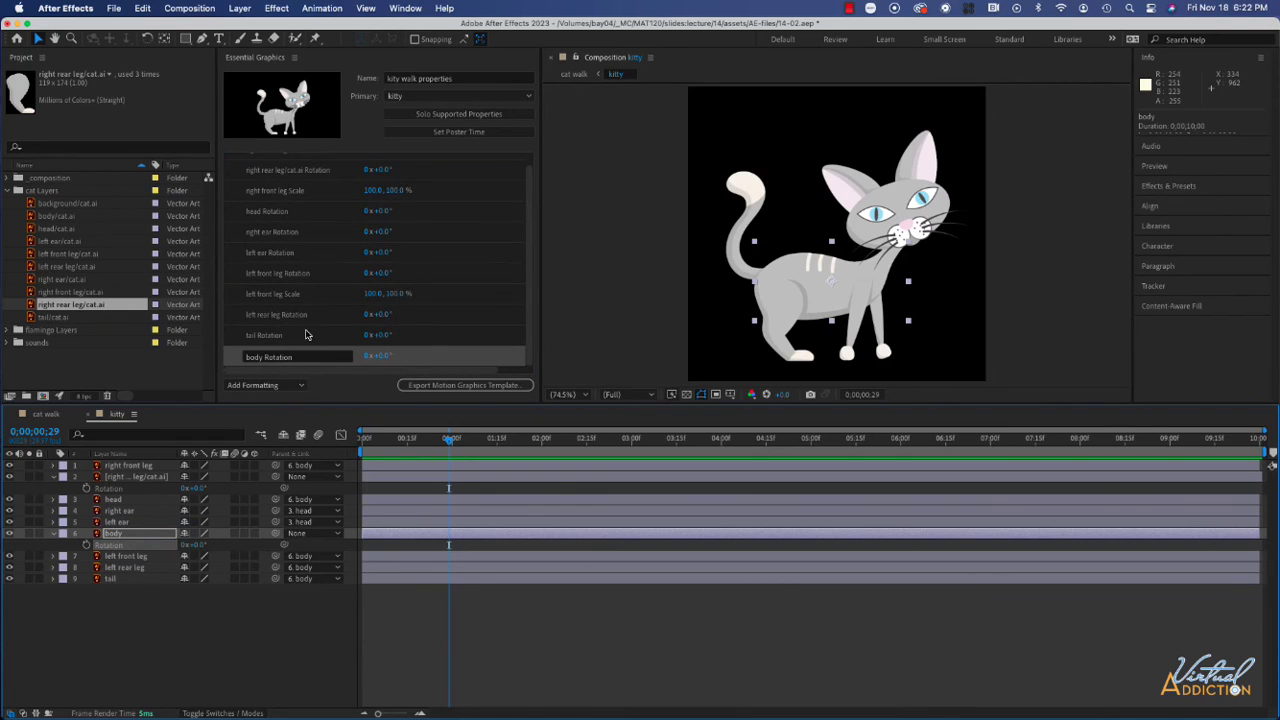
In the cat walk composition, keyframe body Rotation at 0° on the first frame and 5° at 0;00;00;10
{"action": "left_click", "coordinate": [46, 414]}
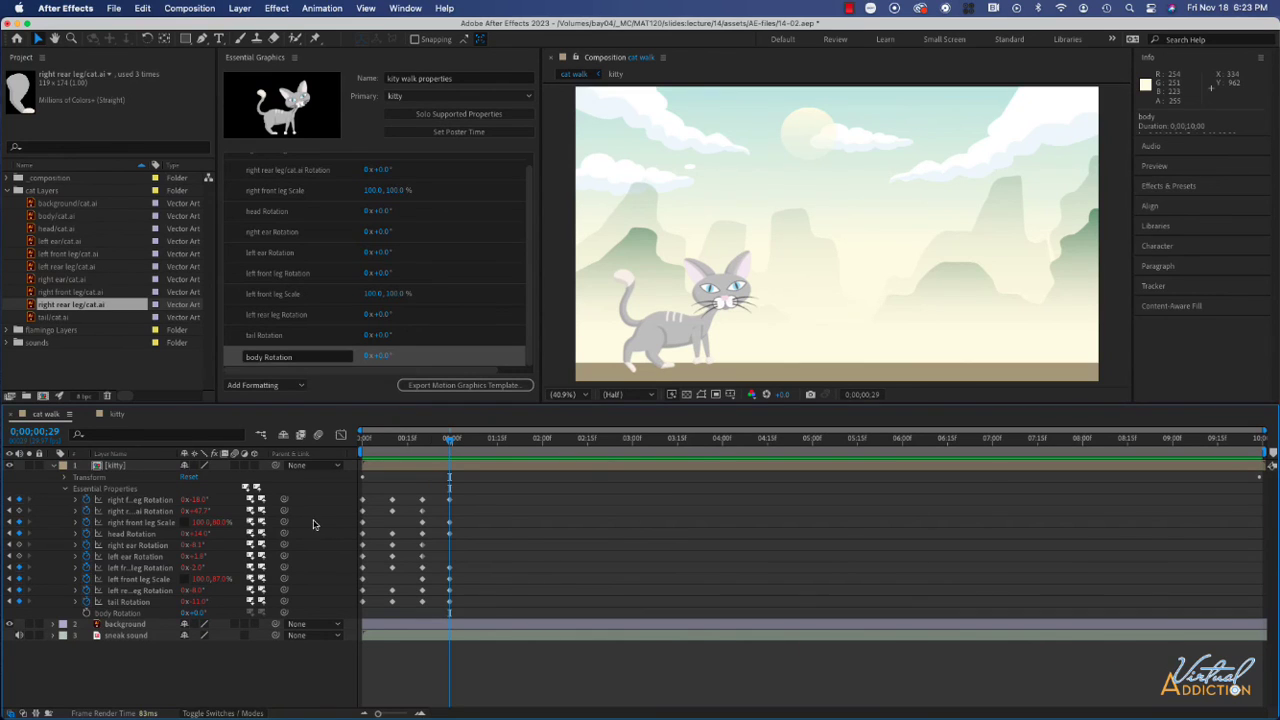
{"action": "left_click_drag", "start_coordinate": [450, 440], "coordinate": [349, 452]}
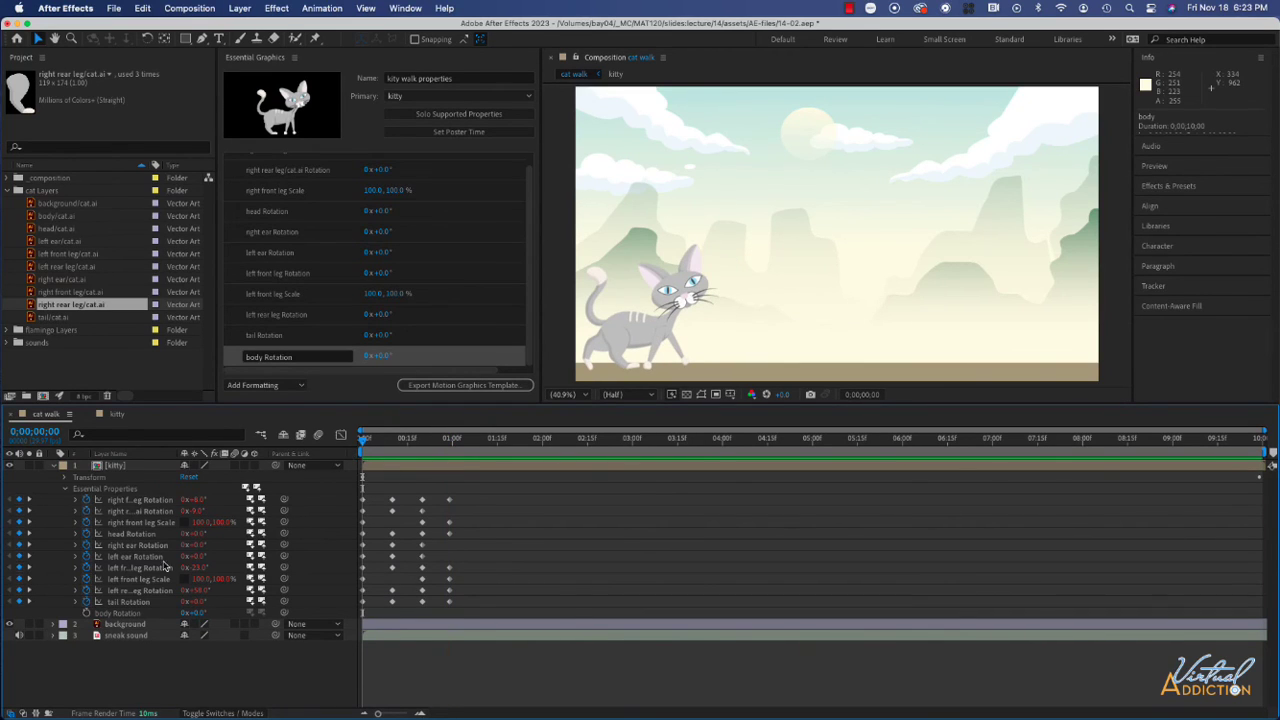
{"action": "left_click", "coordinate": [87, 612]}
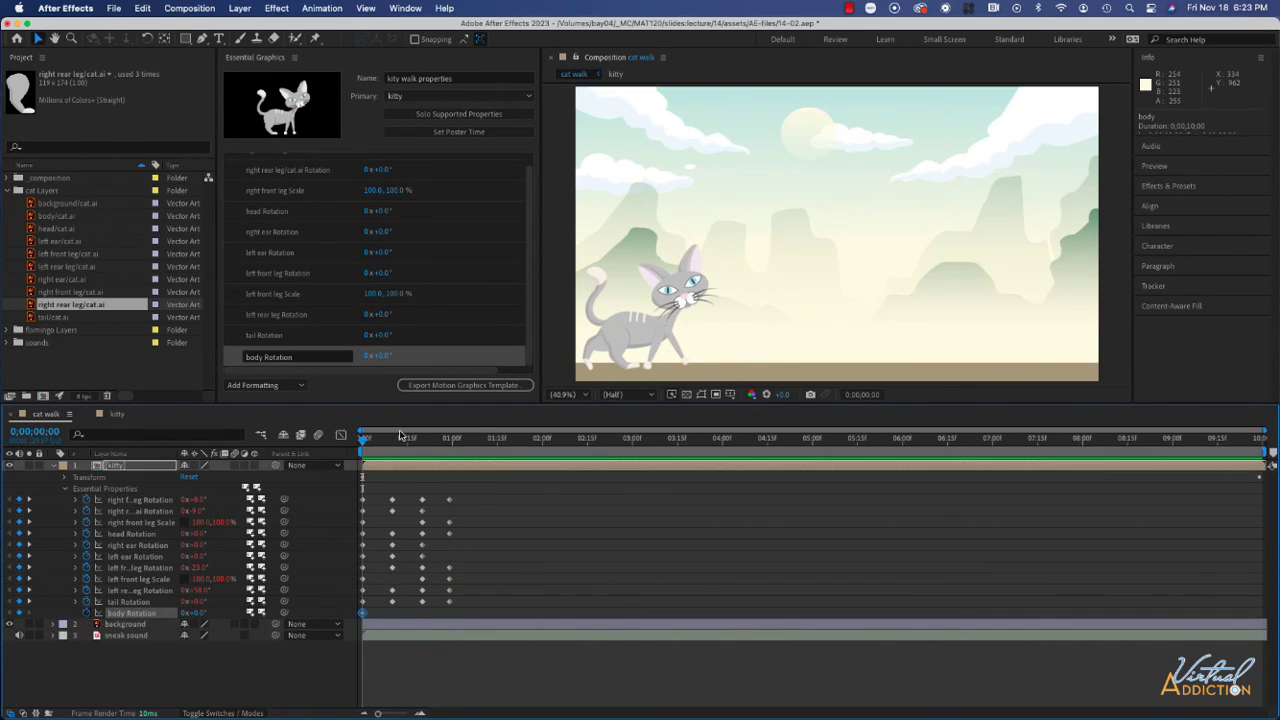
{"action": "left_click_drag", "start_coordinate": [363, 440], "coordinate": [393, 440]}
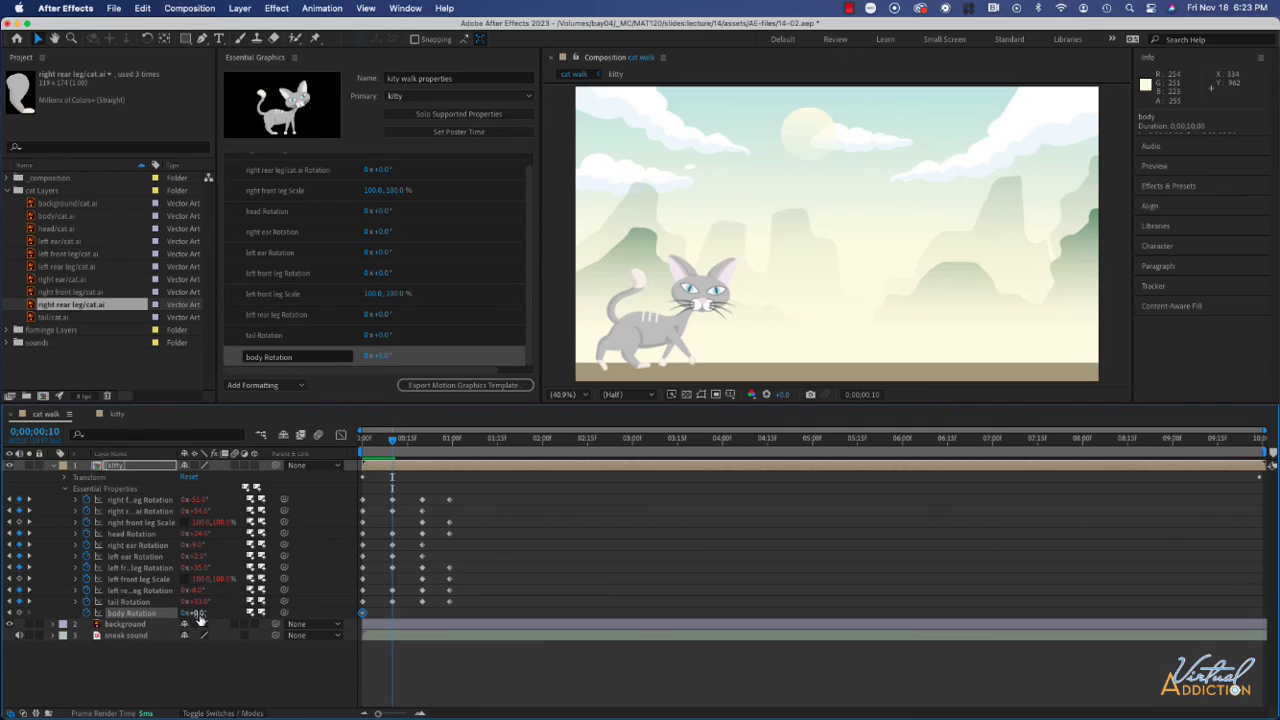
{"action": "left_click_drag", "start_coordinate": [200, 613], "coordinate": [190, 613]}
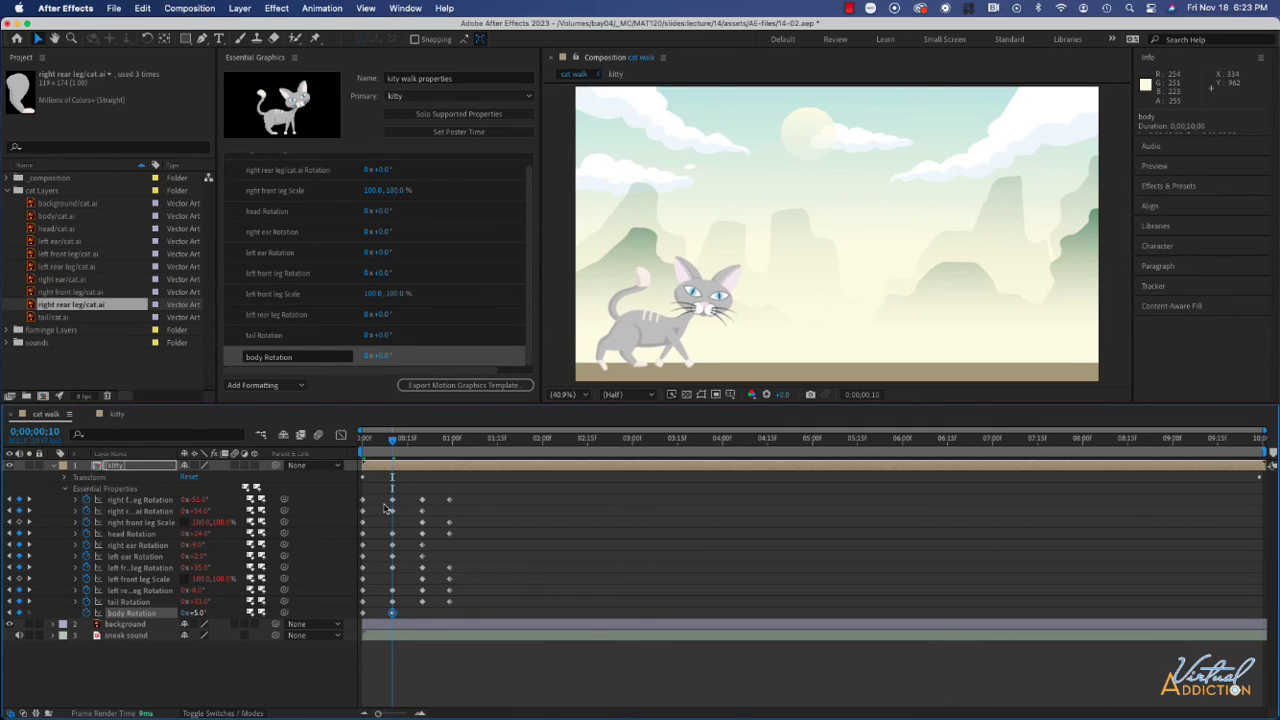
Keyframe body Rotation at 0° at 0;00;00;20 and at about -5° at 0;00;00;29
{"action": "left_click_drag", "start_coordinate": [395, 443], "coordinate": [424, 441]}
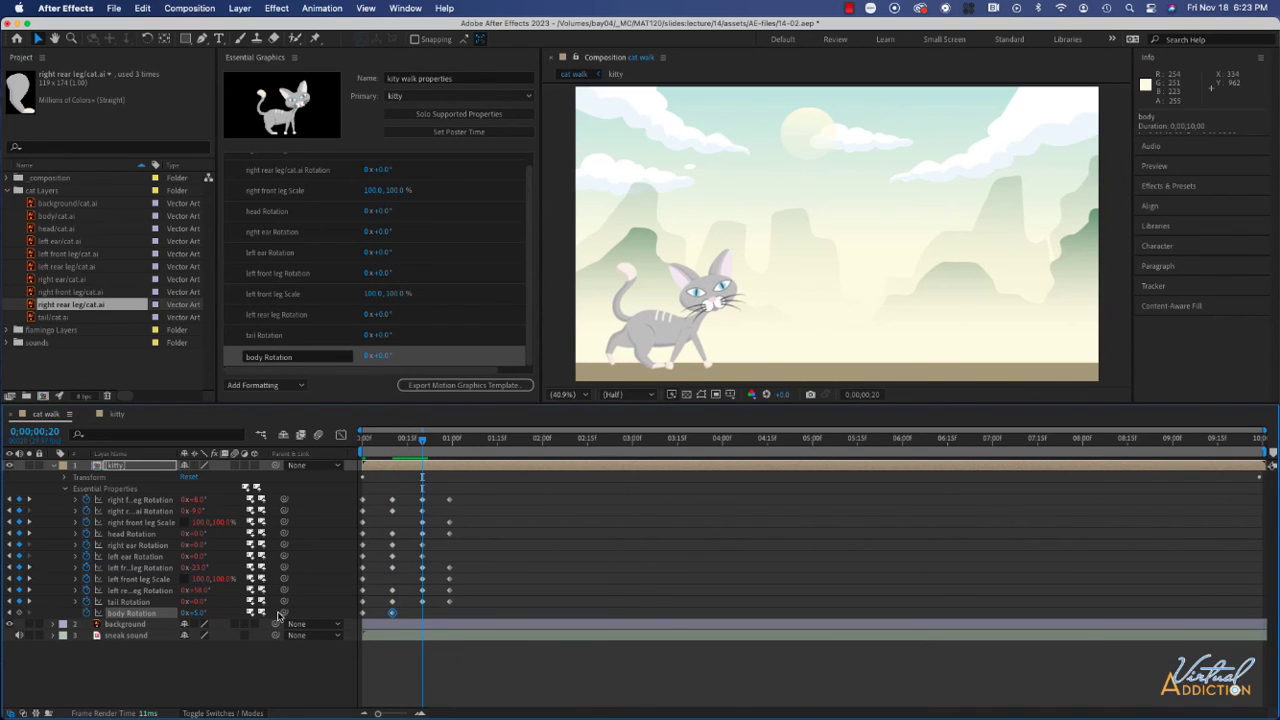
{"action": "left_click_drag", "start_coordinate": [196, 618], "coordinate": [190, 613]}
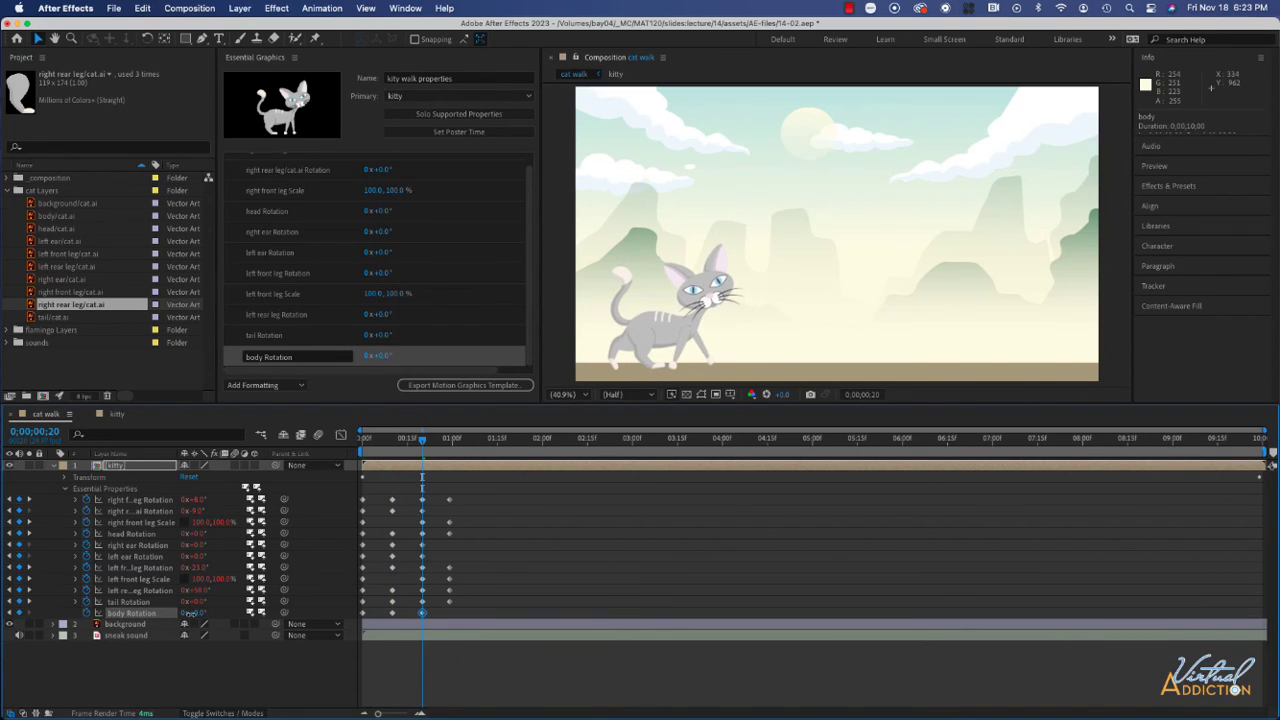
{"action": "left_click", "coordinate": [451, 441]}
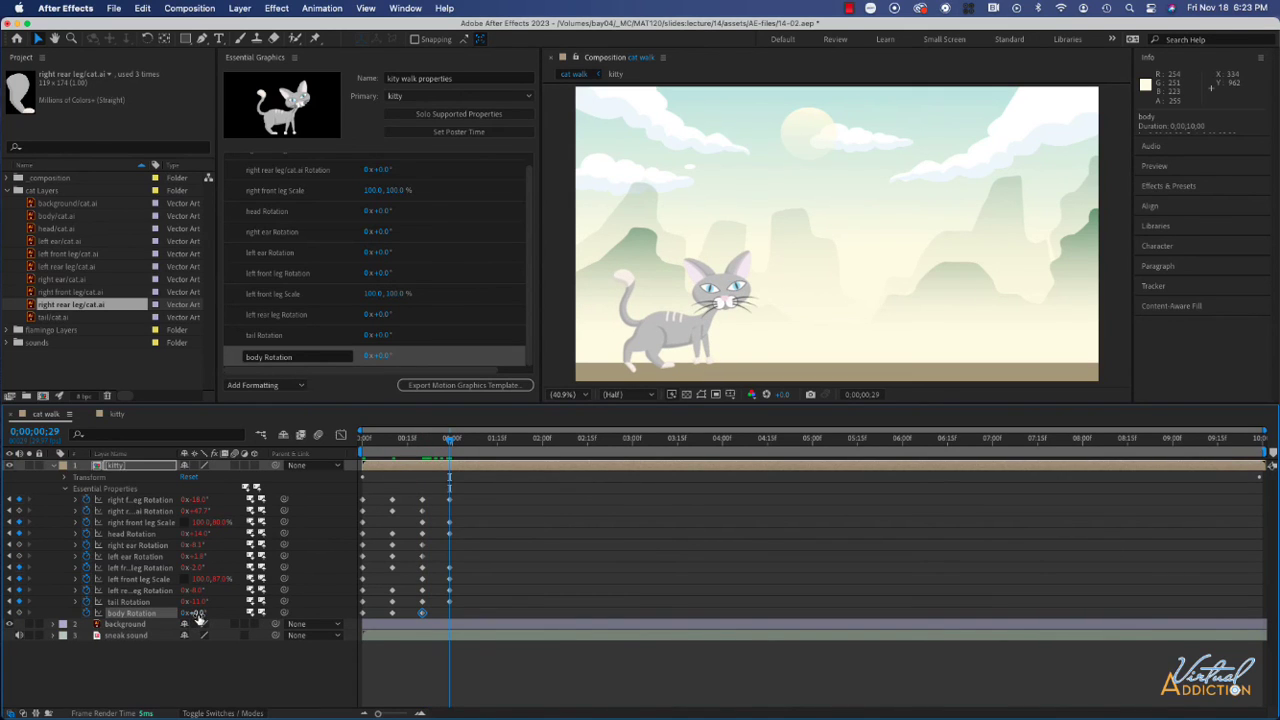
{"action": "left_click_drag", "start_coordinate": [197, 613], "coordinate": [193, 614]}
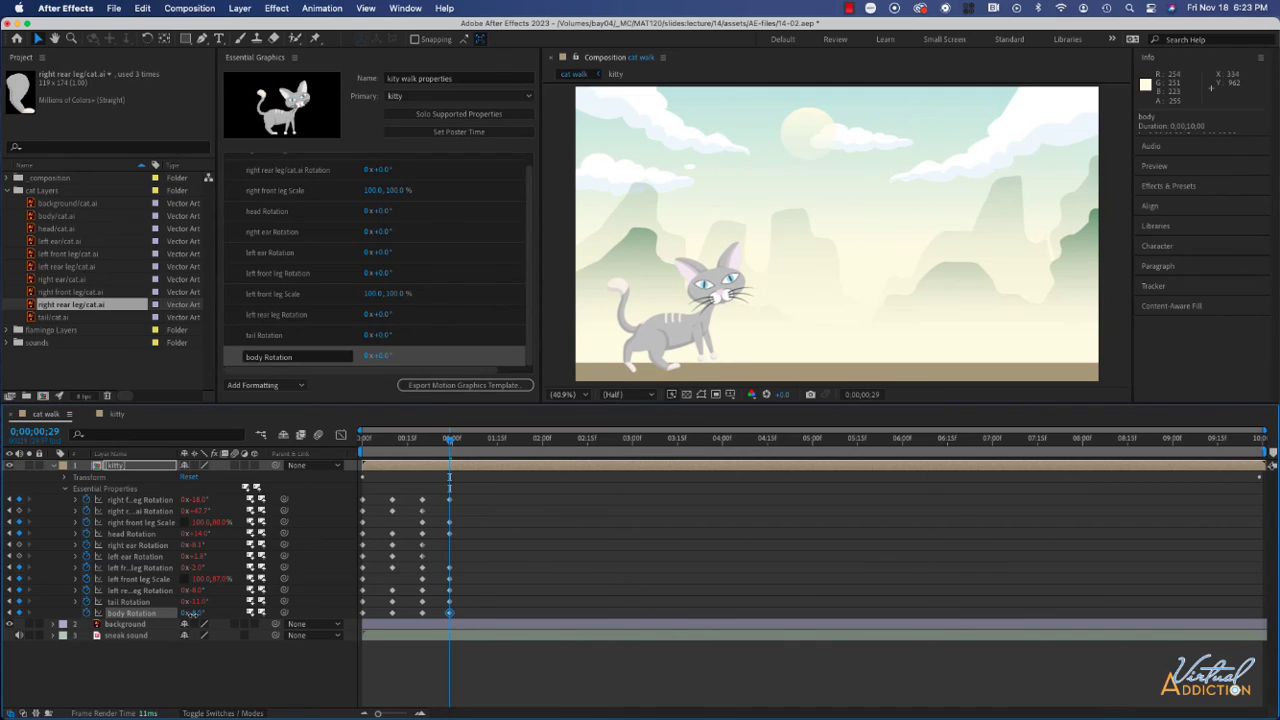
Set the kitty layer's body Rotation at 0;00;00;29 to -6° and return to the first frame
{"action": "left_click_drag", "start_coordinate": [193, 614], "coordinate": [192, 614]}
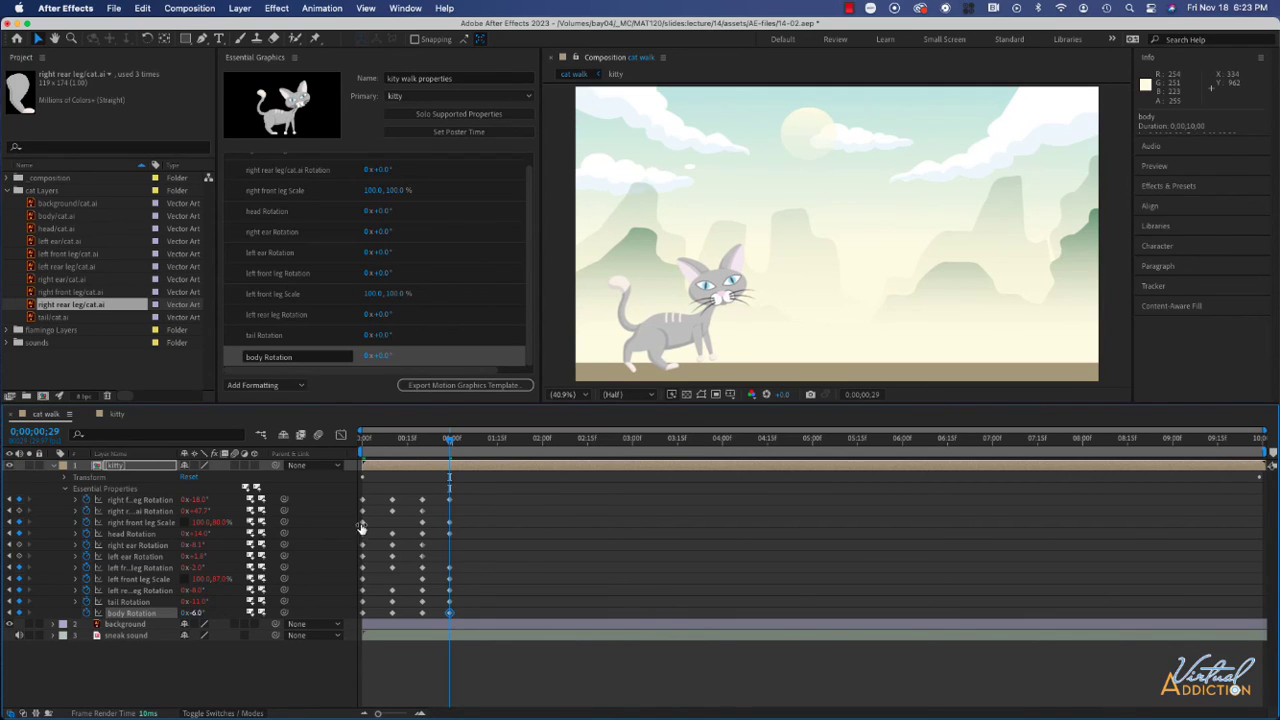
{"action": "left_click_drag", "start_coordinate": [455, 442], "coordinate": [362, 442]}
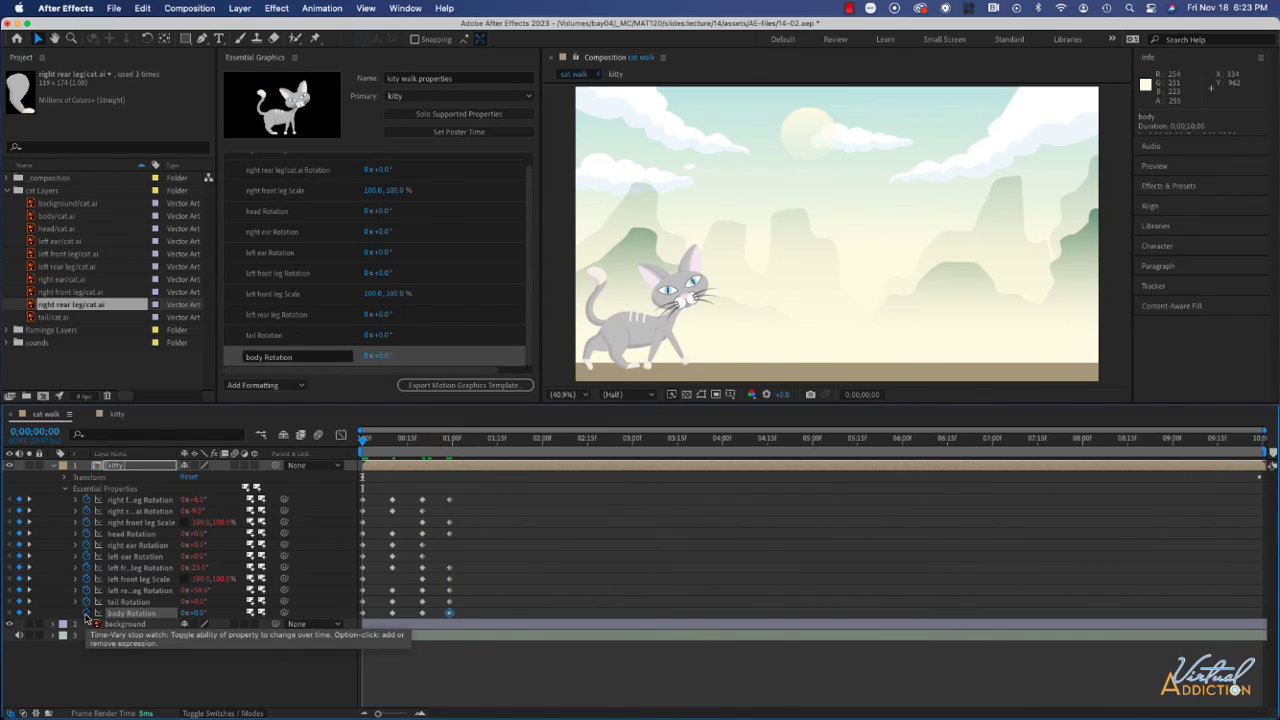
Loop the body Rotation keyframes with the expression loopOut("pingpong") and preview the cat walk
{"action": "left_click", "coordinate": [86, 614], "text": "alt"}
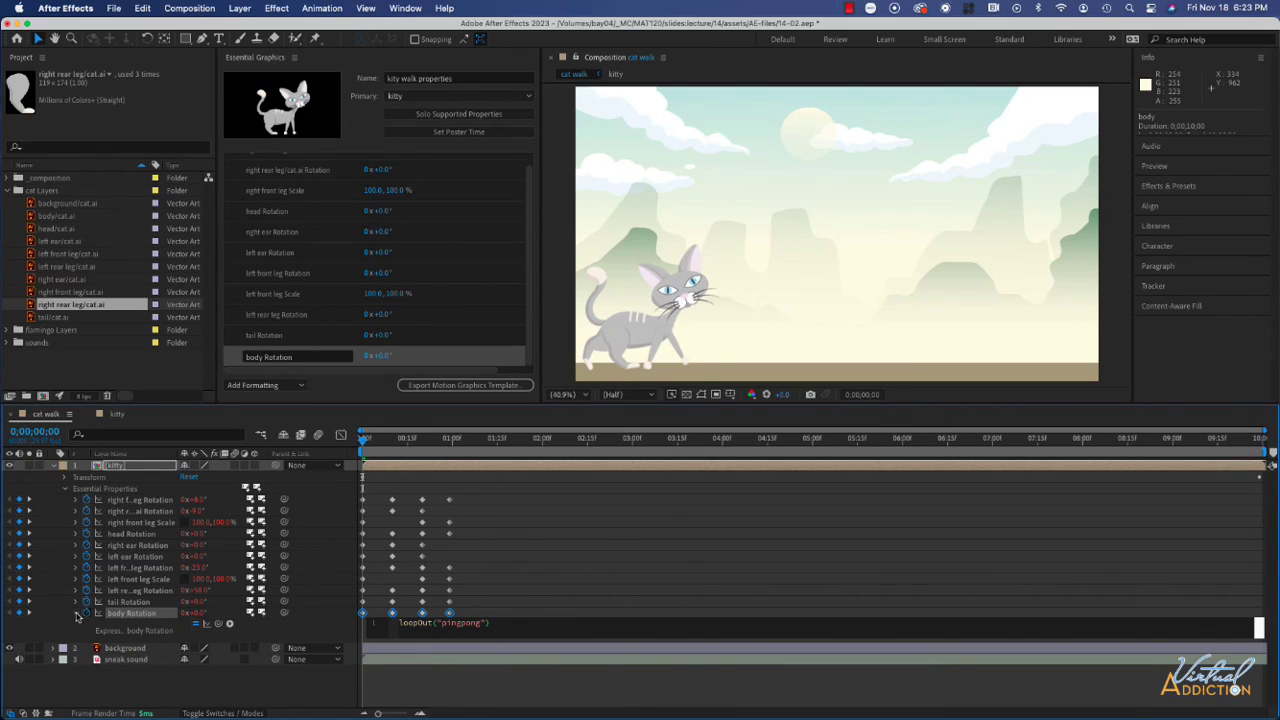
{"action": "left_click", "coordinate": [77, 613]}
{"action": "key", "text": "space"}
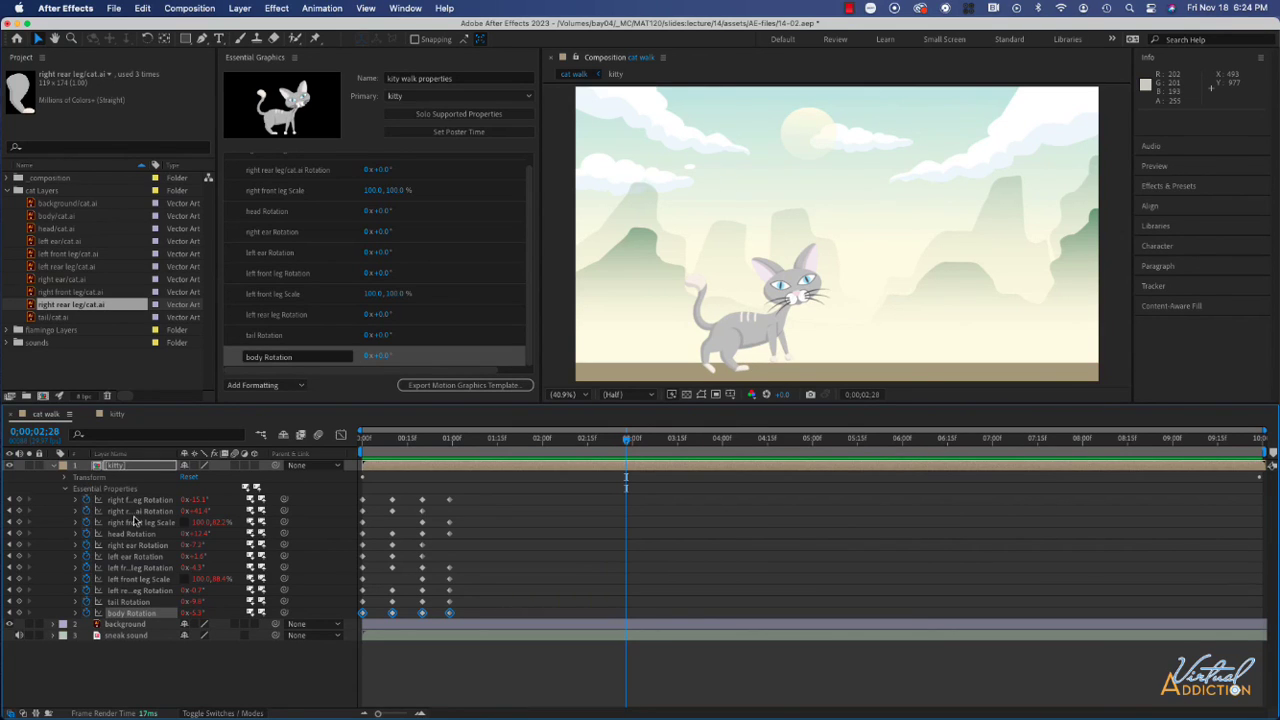
Create a new composition from the HD 1920x1080 29.97 fps preset, keeping the name Comp 1
{"action": "left_click", "coordinate": [44, 396]}
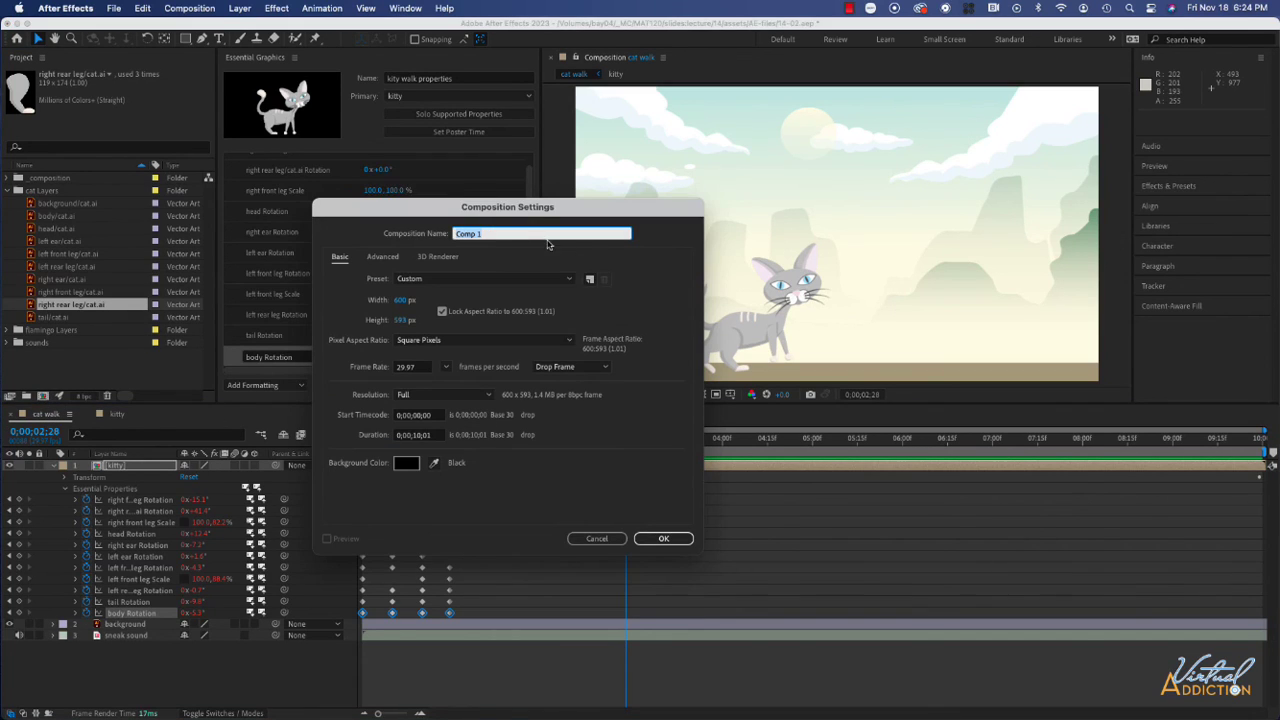
{"action": "left_click", "coordinate": [438, 279]}
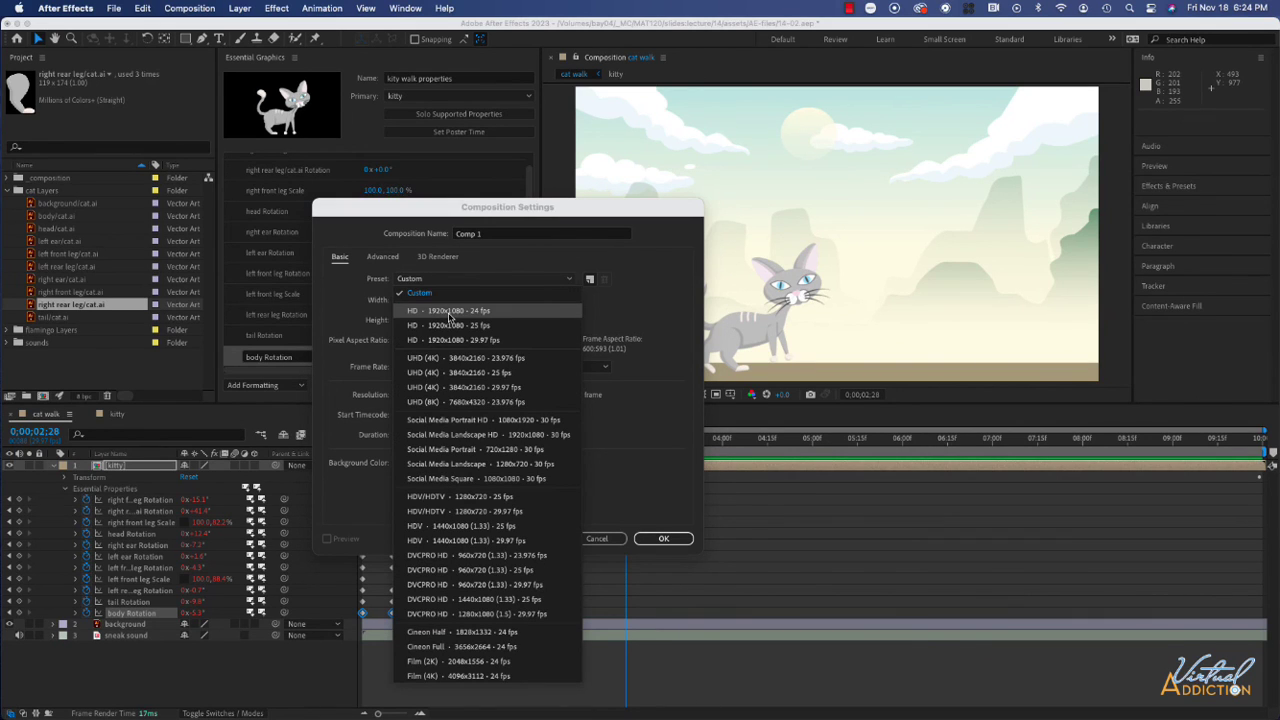
{"action": "left_click", "coordinate": [452, 340]}
{"action": "key", "text": "Return"}
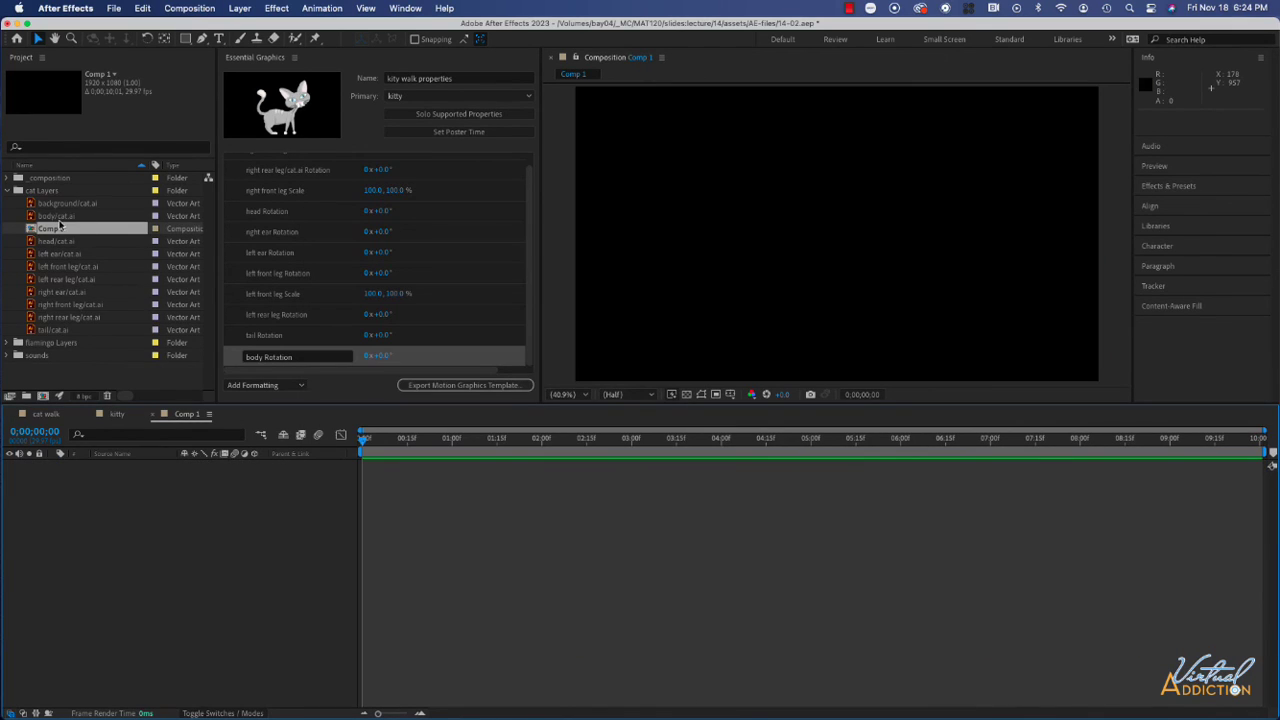
Collapse the cat Layers folder, add the kitty composition to Comp 1 as a layer and expand its Essential Properties
{"action": "left_click", "coordinate": [7, 190]}
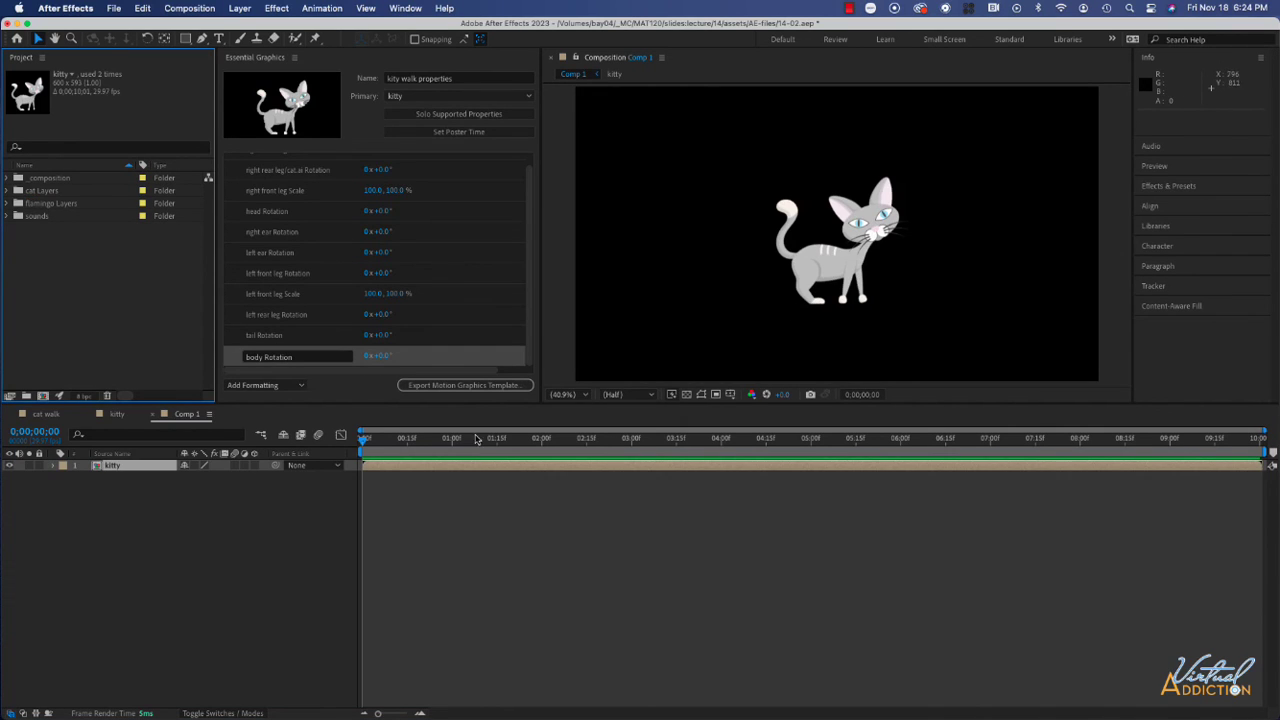
{"action": "left_click_drag", "start_coordinate": [363, 441], "coordinate": [350, 475]}
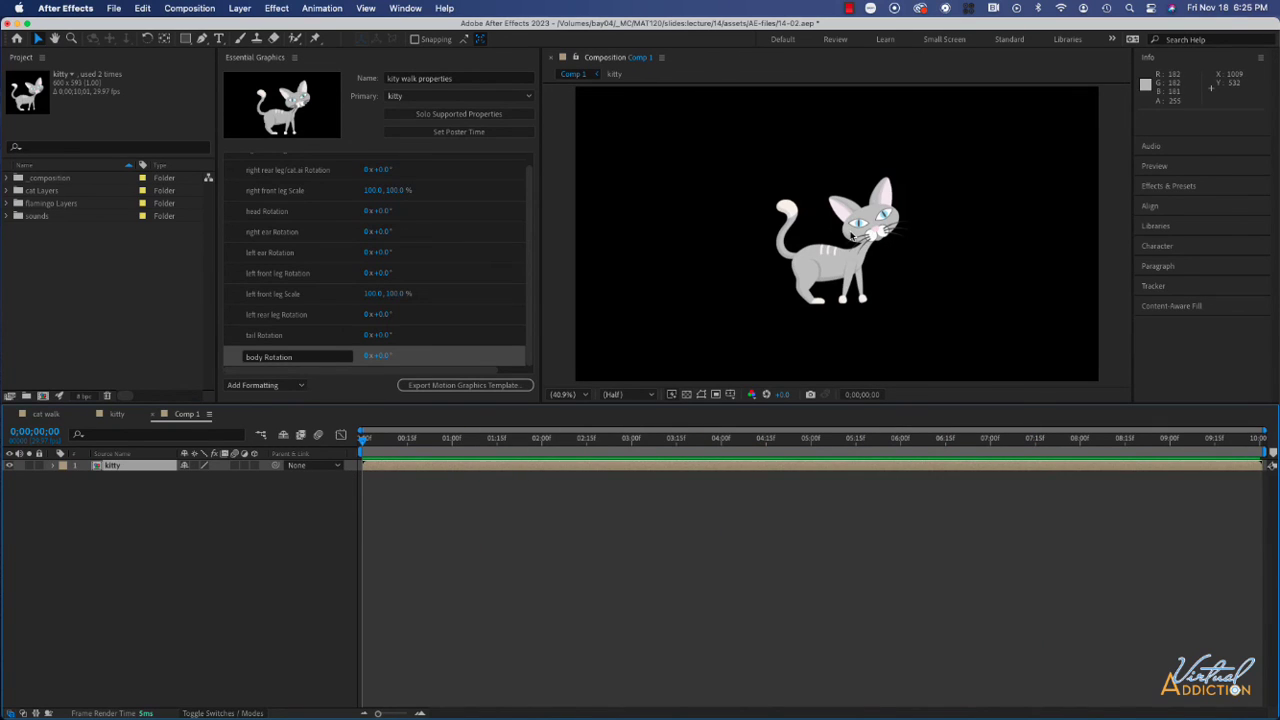
{"action": "left_click", "coordinate": [53, 466]}
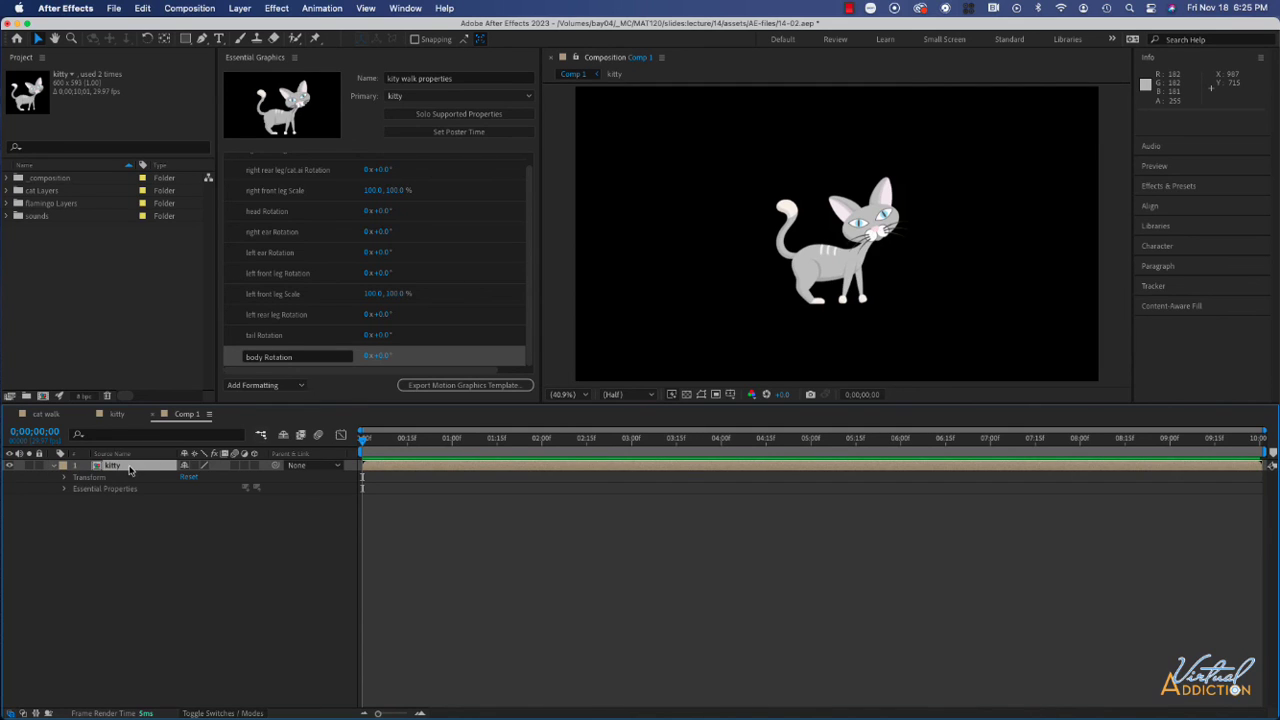
{"action": "left_click", "coordinate": [65, 489]}
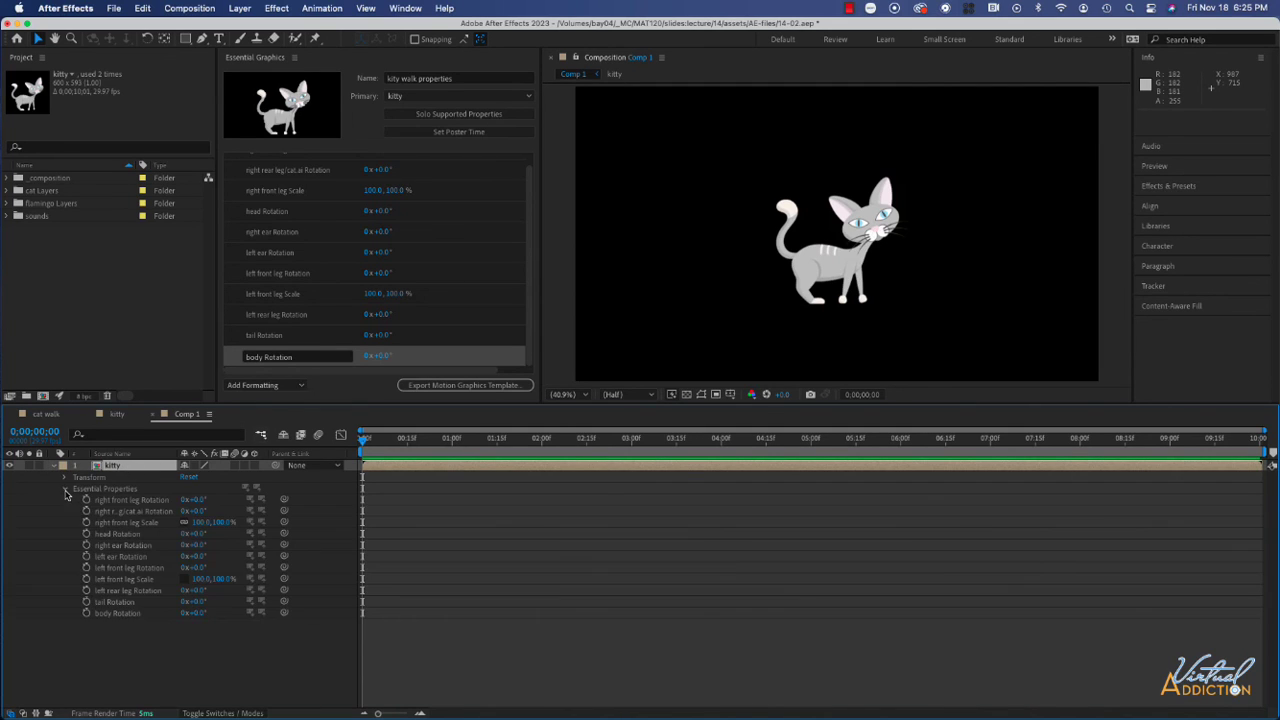